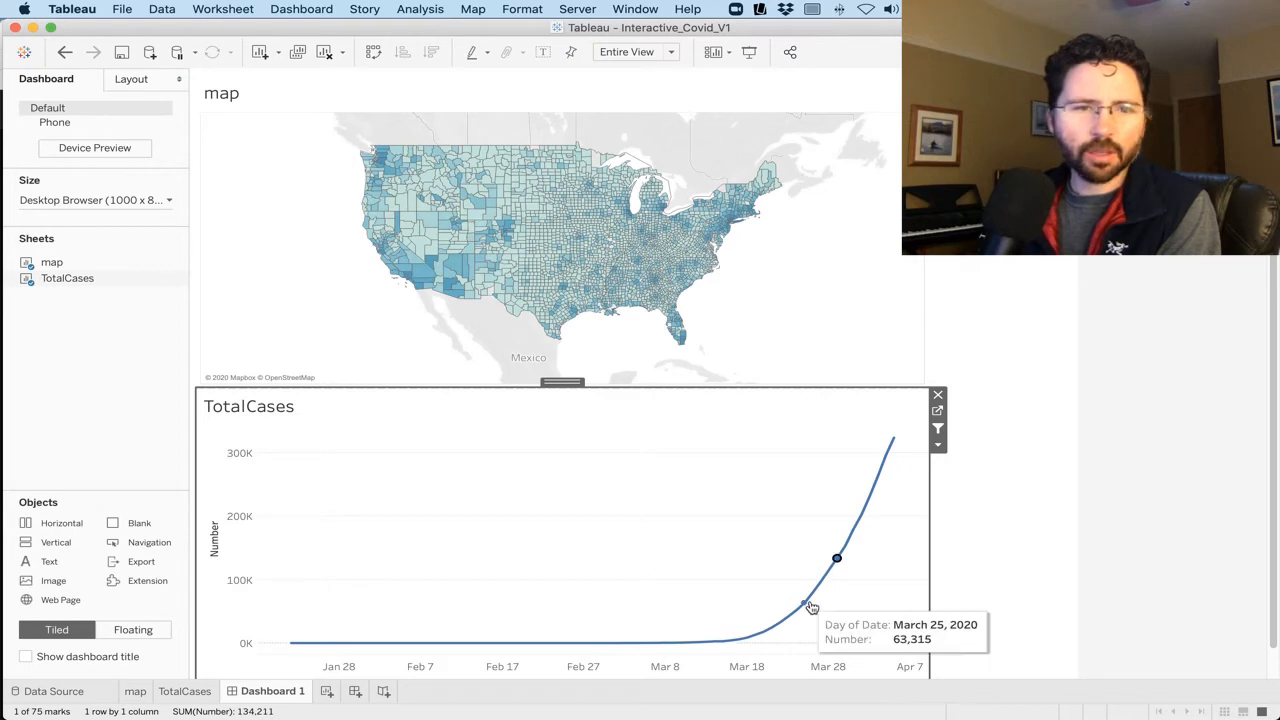
# - Test the dashboard's interactivity by selecting several dates on the TotalCases line and a county on the map
pyautogui.click(806, 604)
pyautogui.click(580, 644)
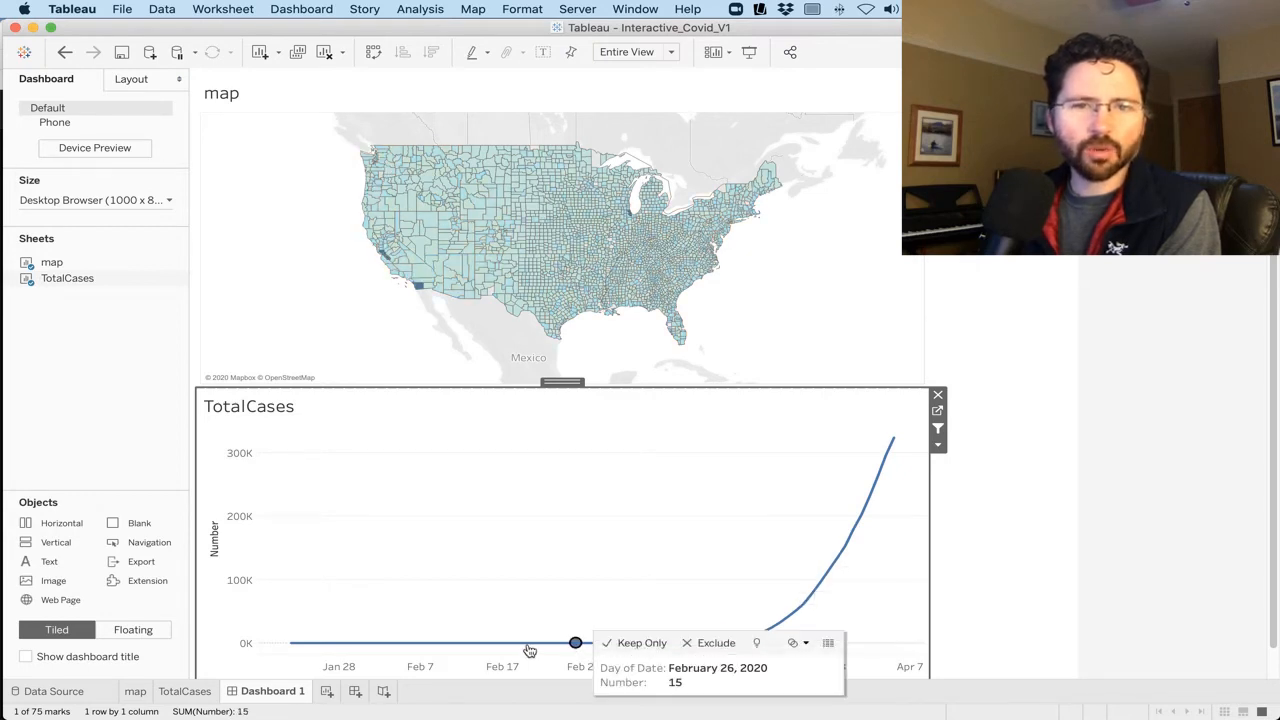
pyautogui.click(431, 644)
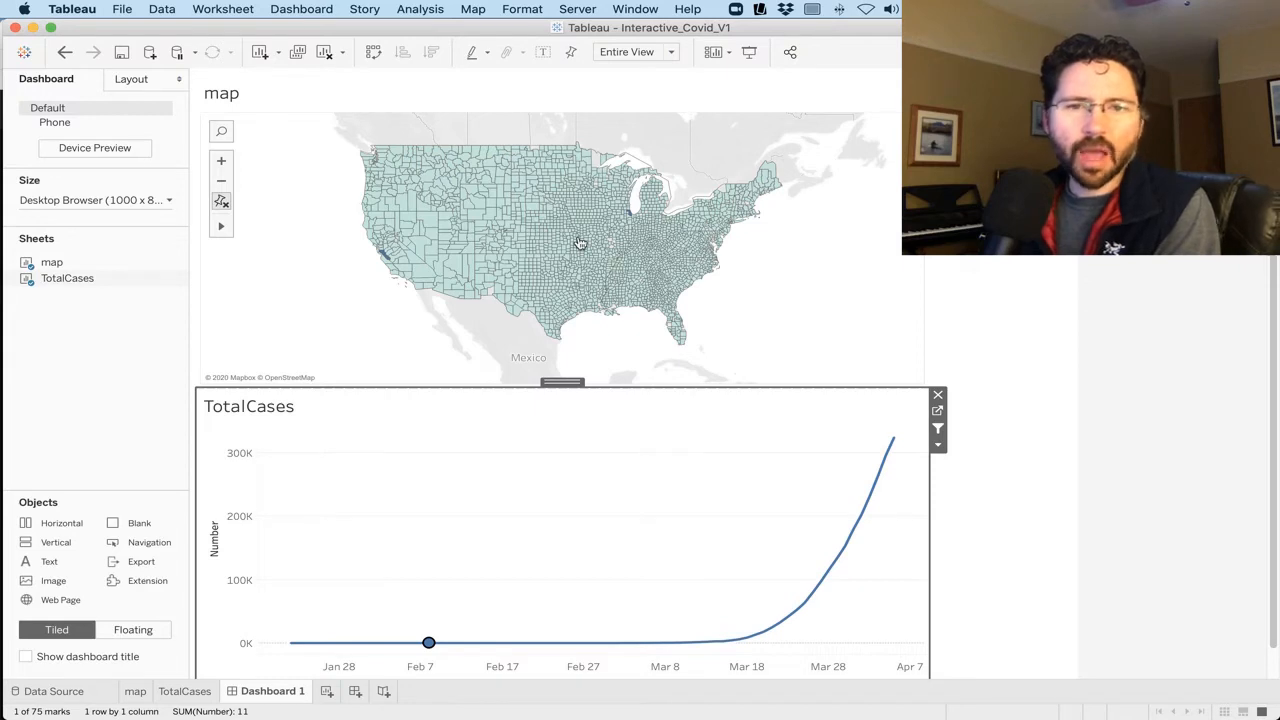
pyautogui.click(636, 300)
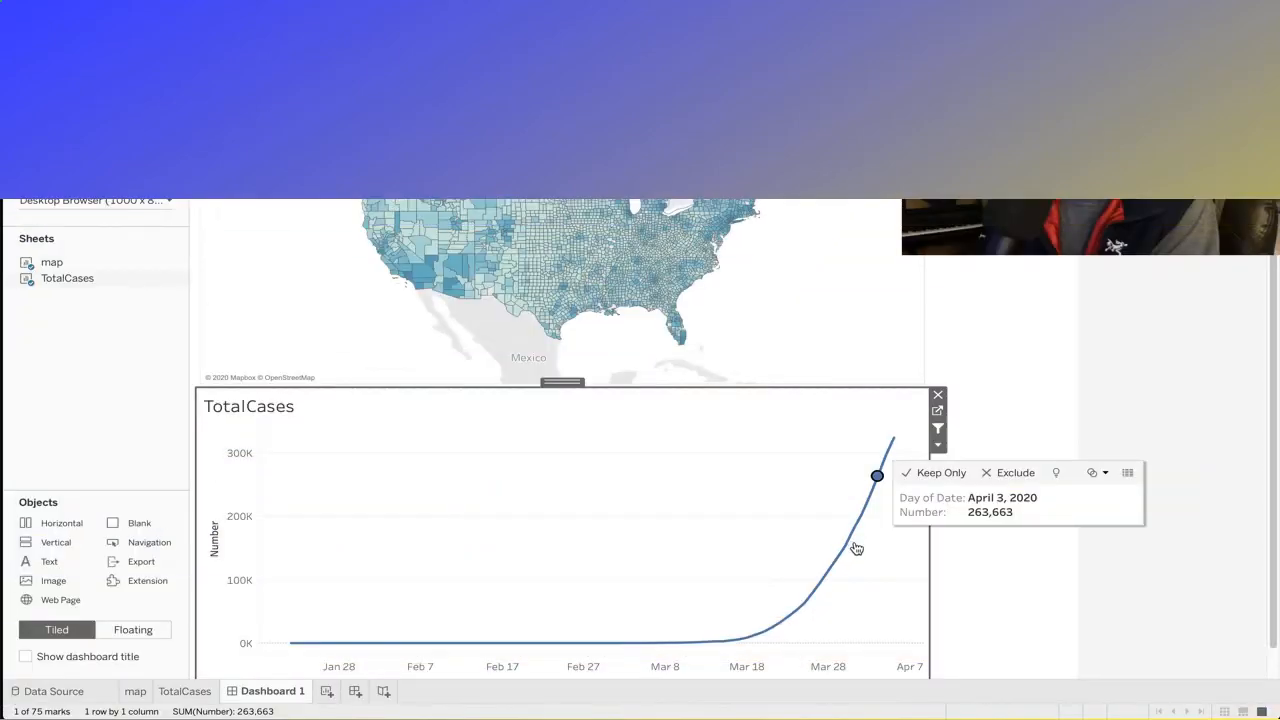
pyautogui.click(844, 545)
pyautogui.click(466, 271)
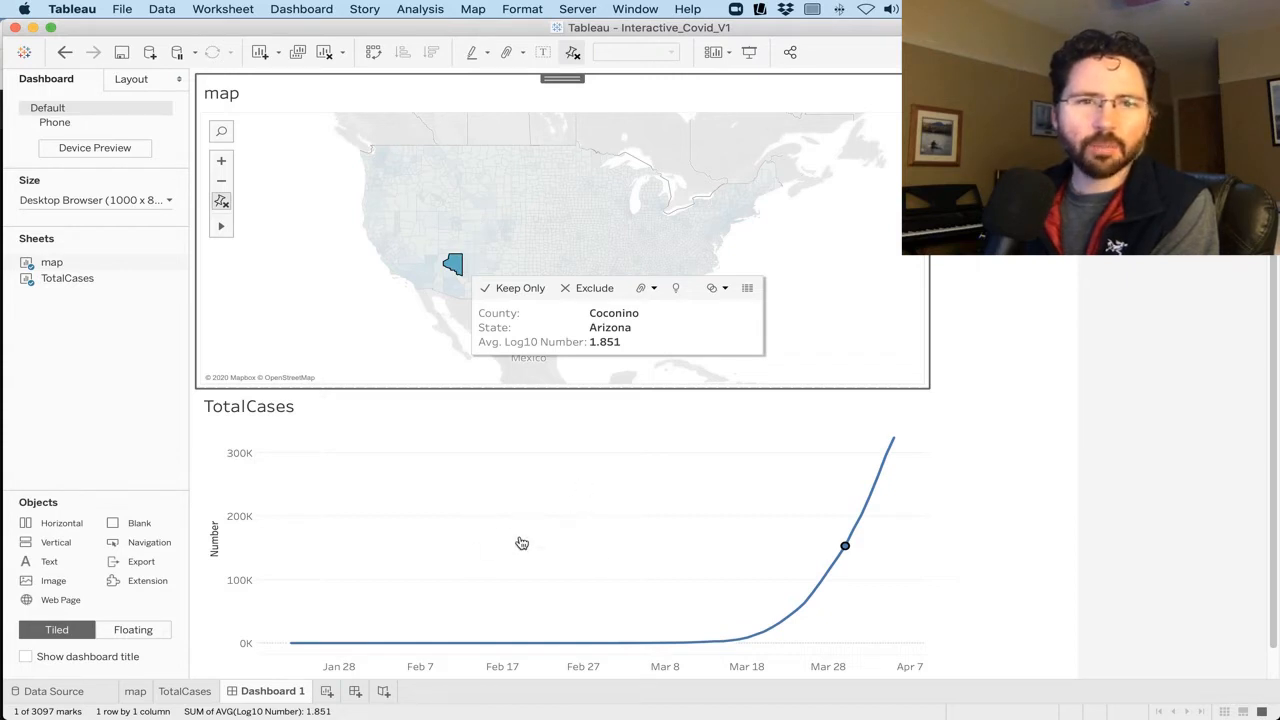
# - Rename the dashboard's generated filter action to Select_Date
pyautogui.click(301, 9)
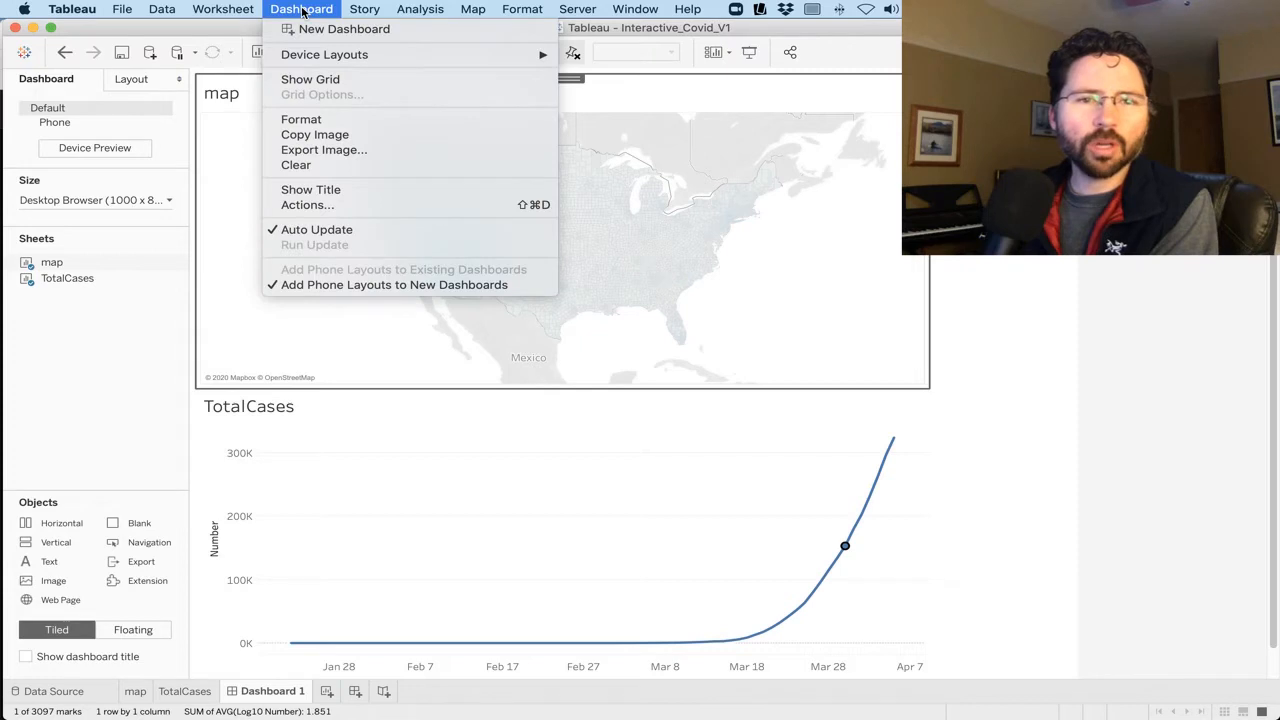
pyautogui.click(322, 205)
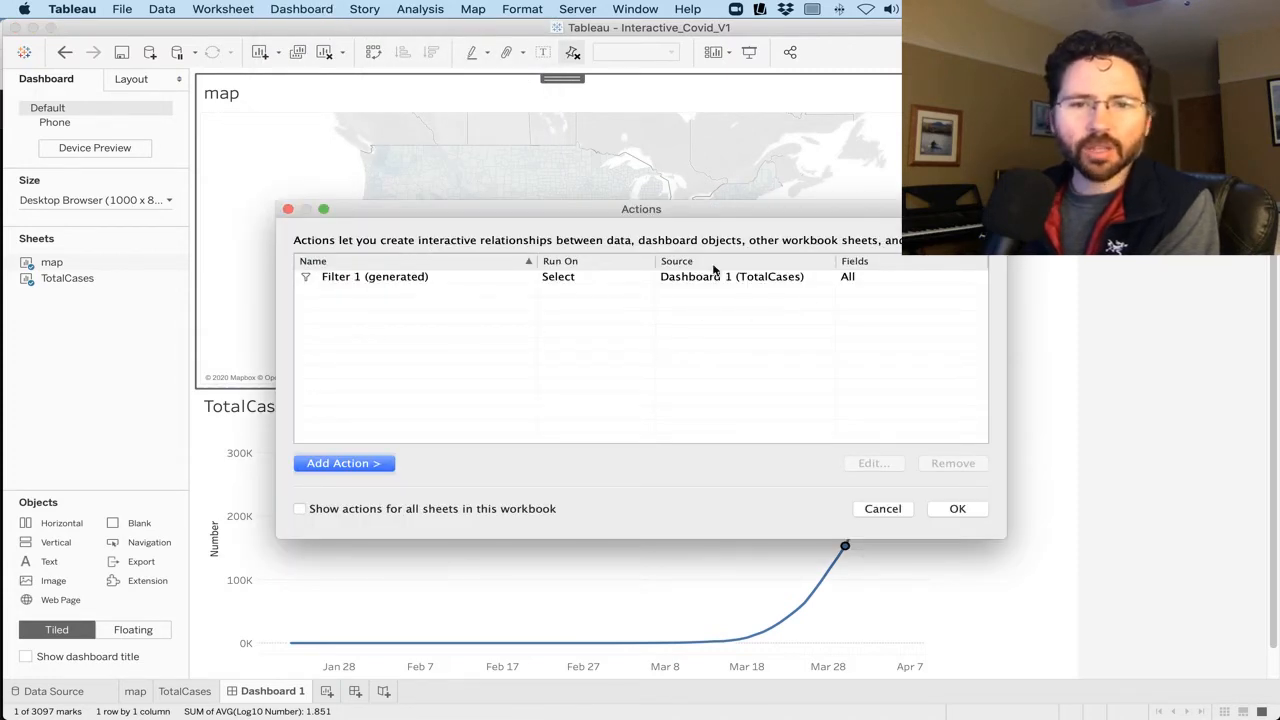
pyautogui.moveTo(501, 217); pyautogui.dragTo(485, 250)
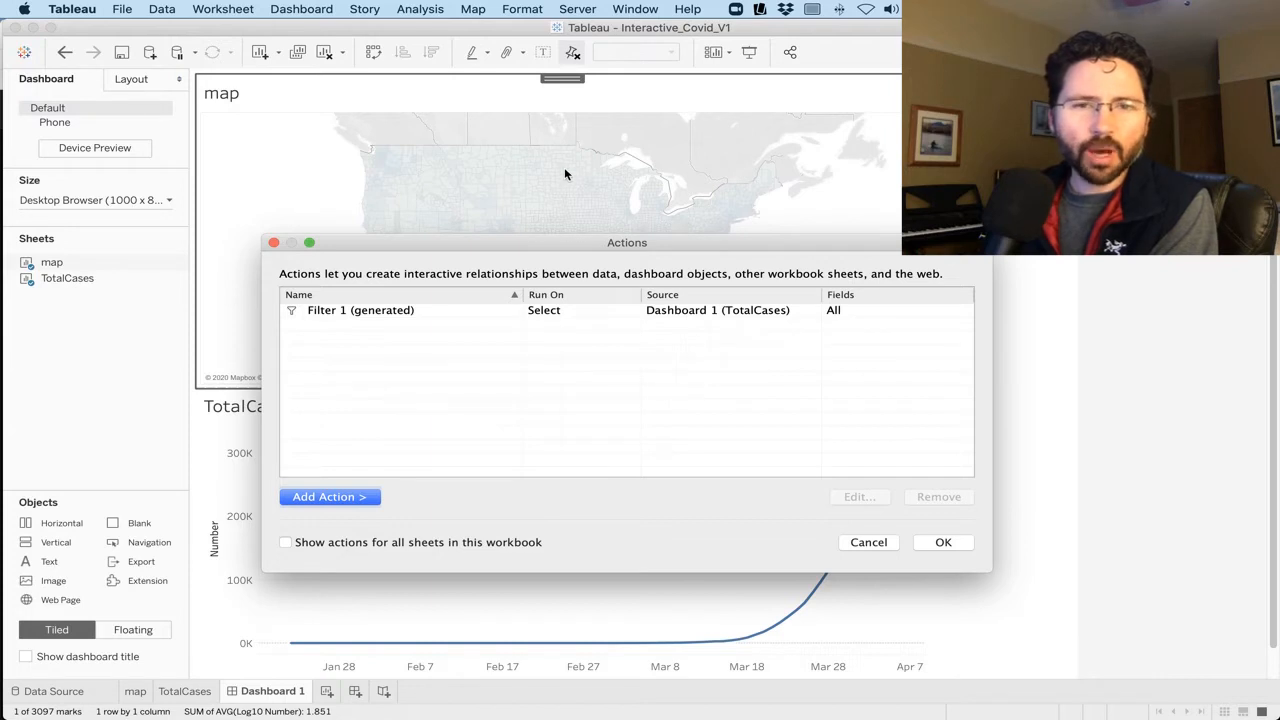
pyautogui.click(366, 313)
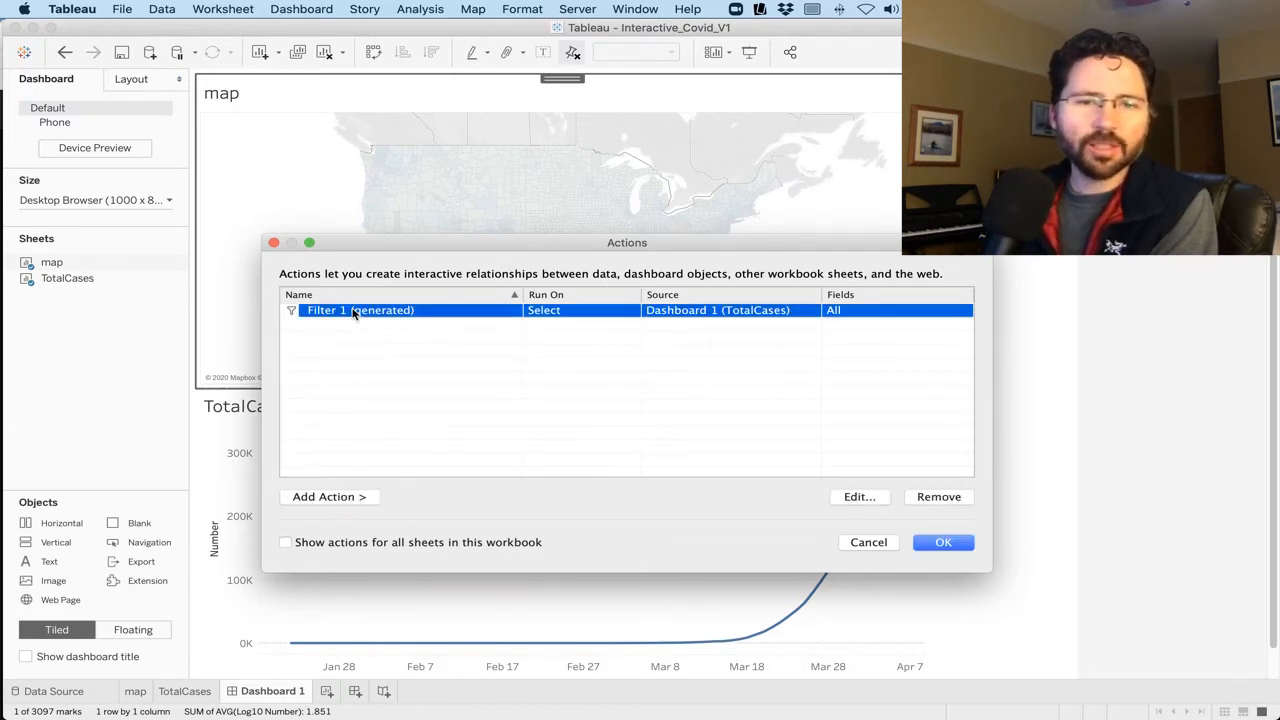
pyautogui.click(855, 497)
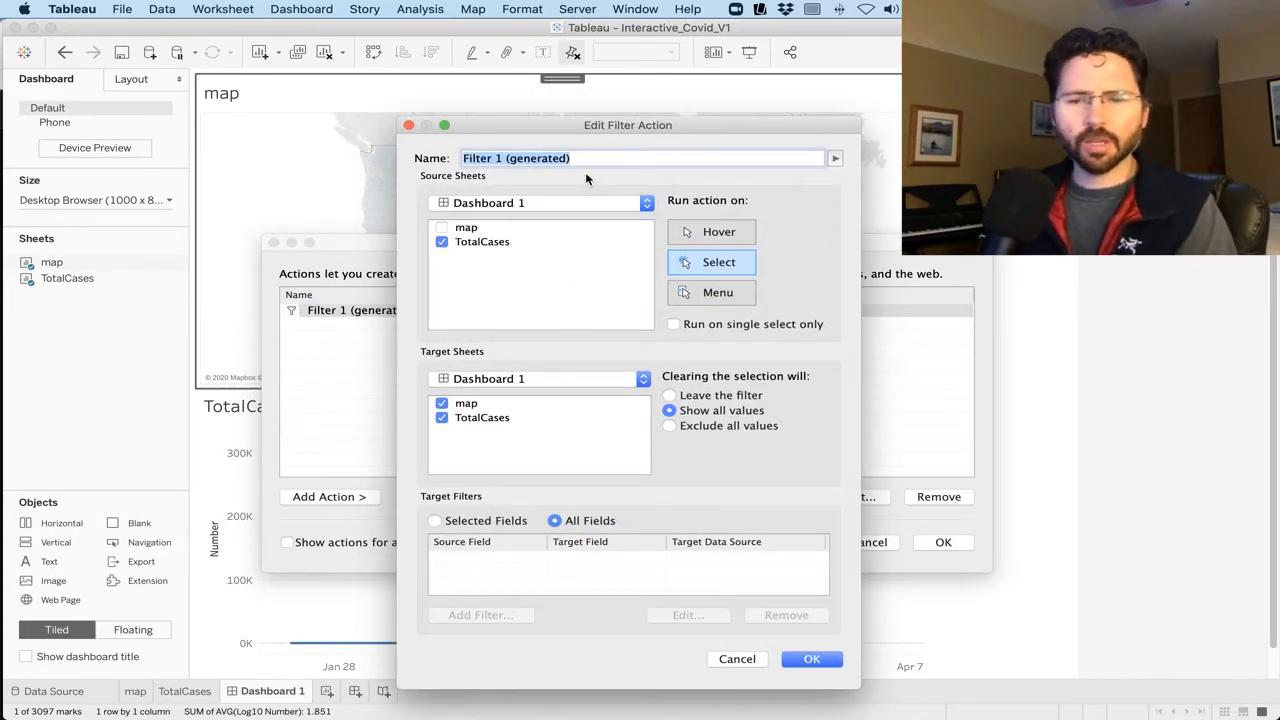
pyautogui.press('BackSpace')
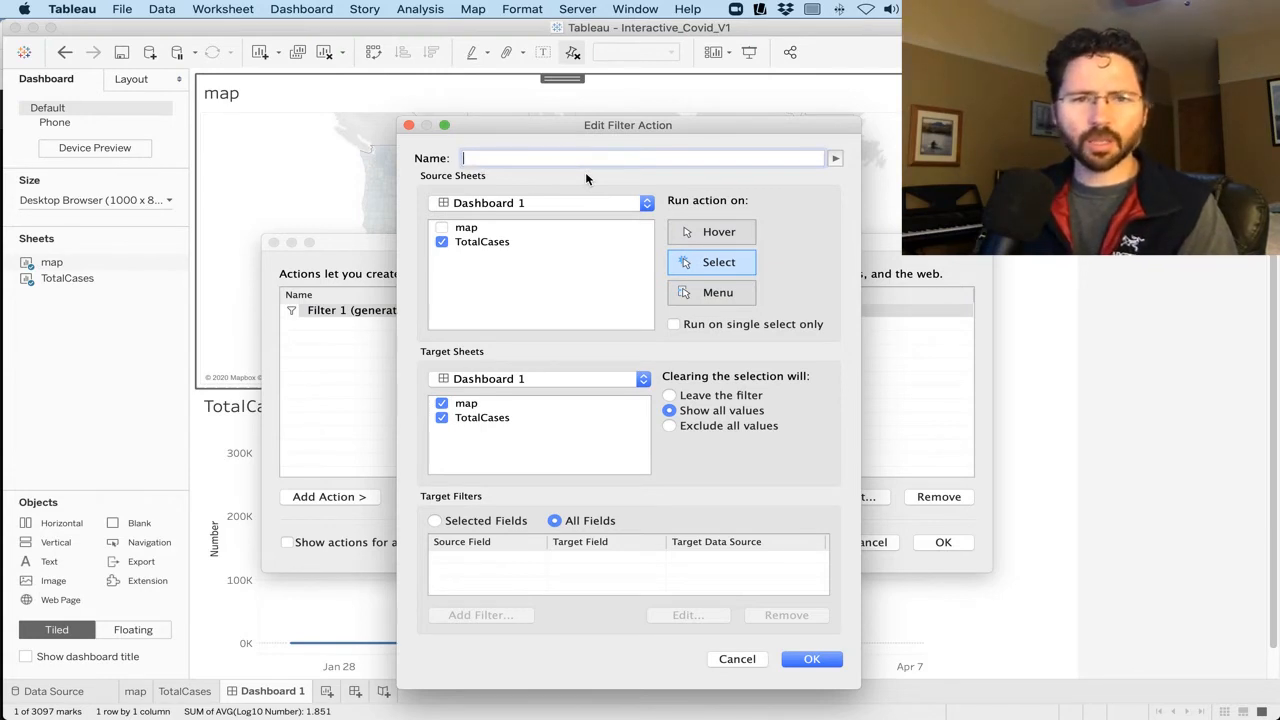
pyautogui.write('Select ')
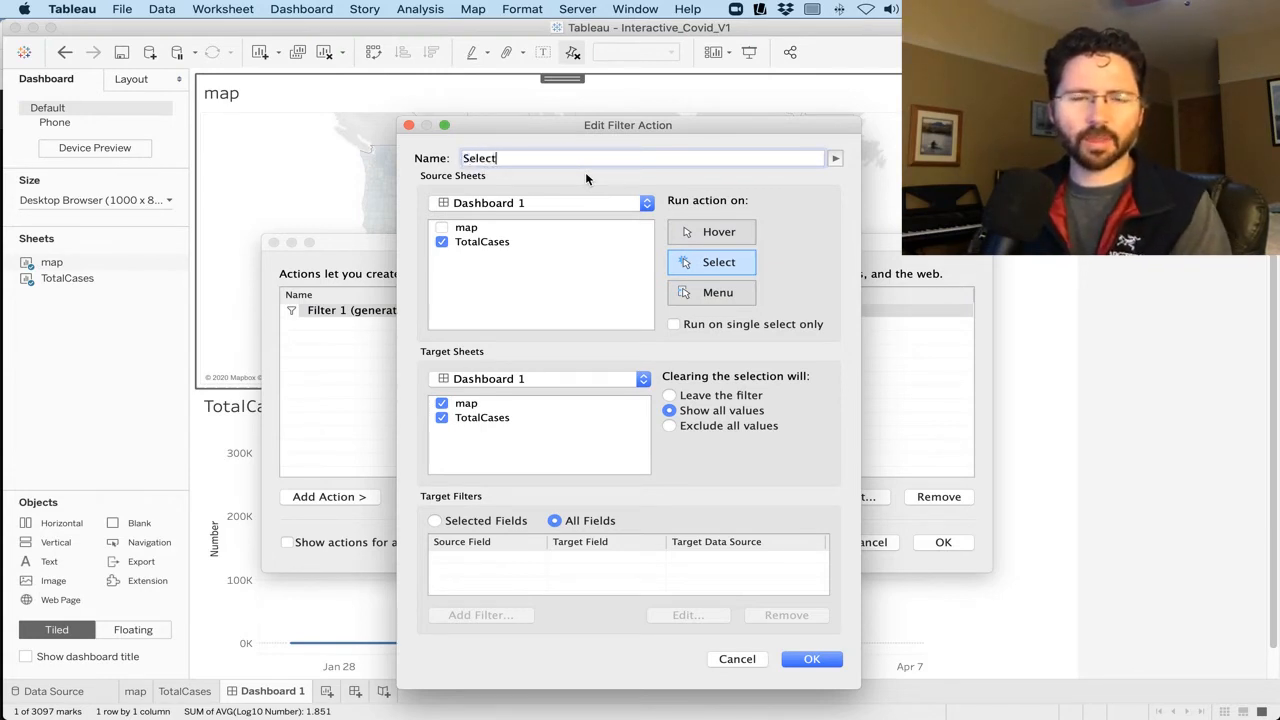
pyautogui.write('Date')
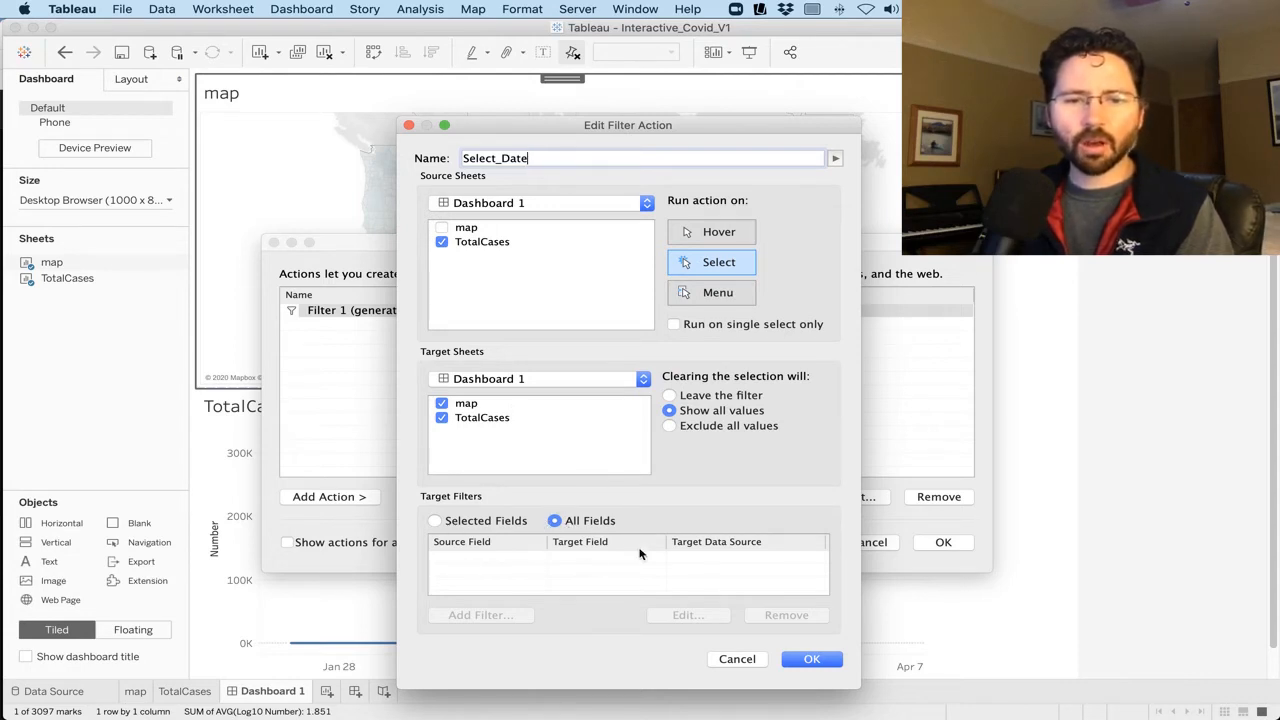
pyautogui.click(812, 660)
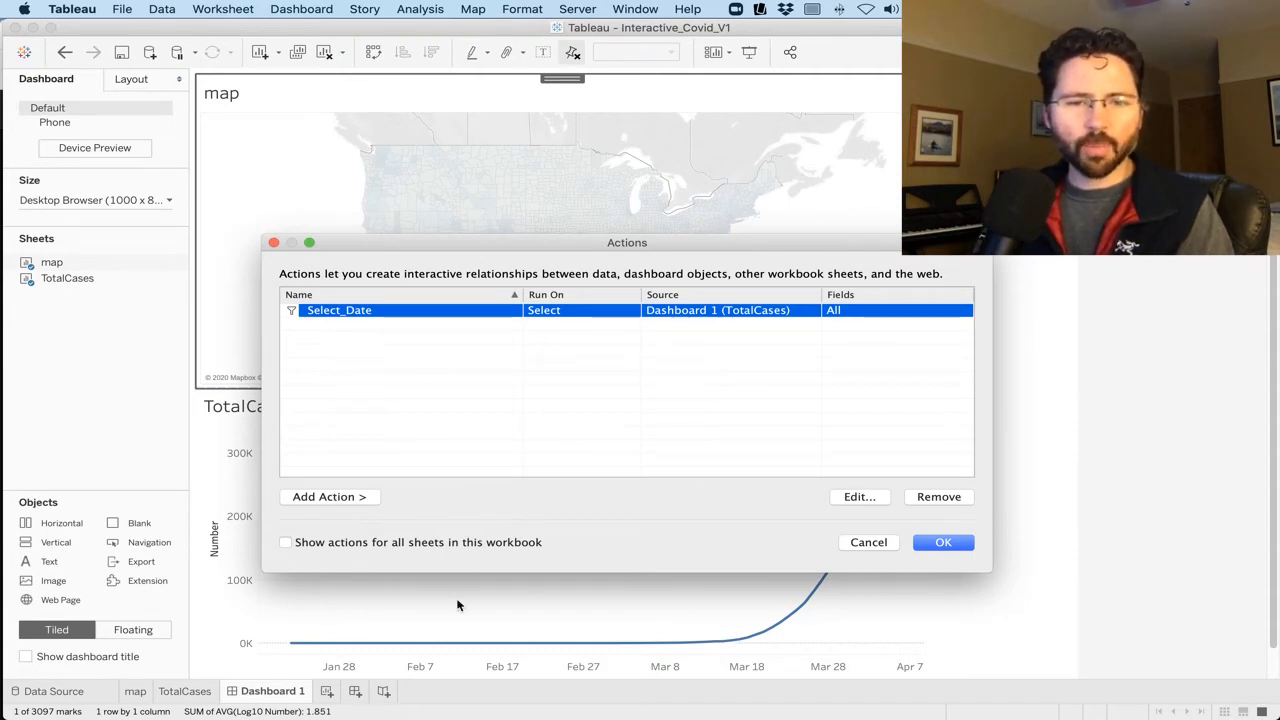
# - Add a filter action named SelectState that runs on Select from the map and targets only the TotalCases sheet
pyautogui.moveTo(432, 260); pyautogui.dragTo(508, 127)
pyautogui.click(402, 369)
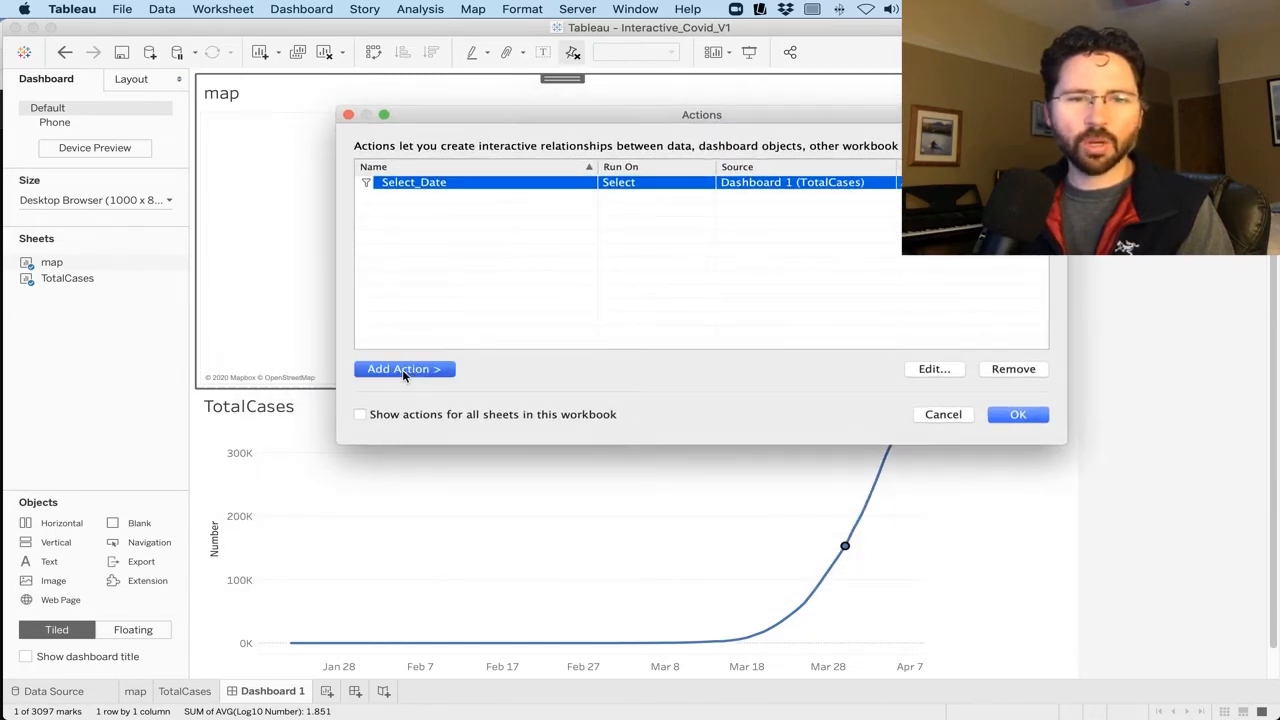
pyautogui.click(531, 369)
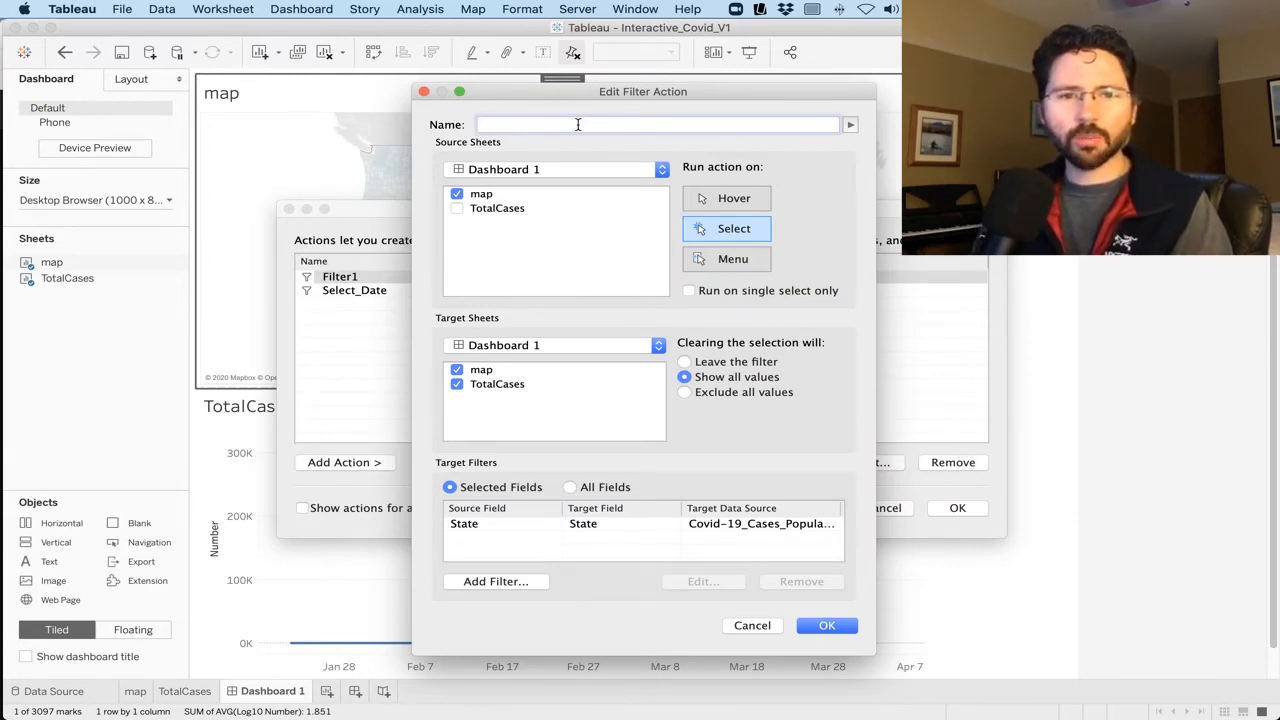
pyautogui.write('t')
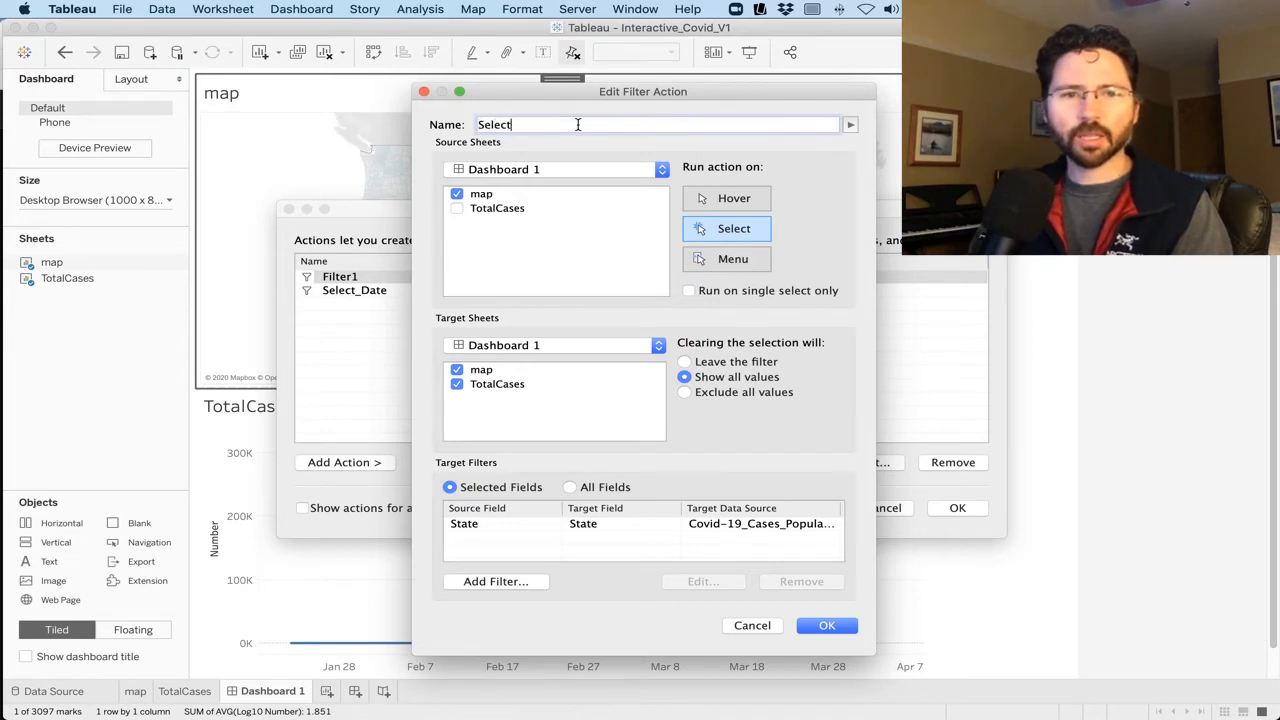
pyautogui.write('State')
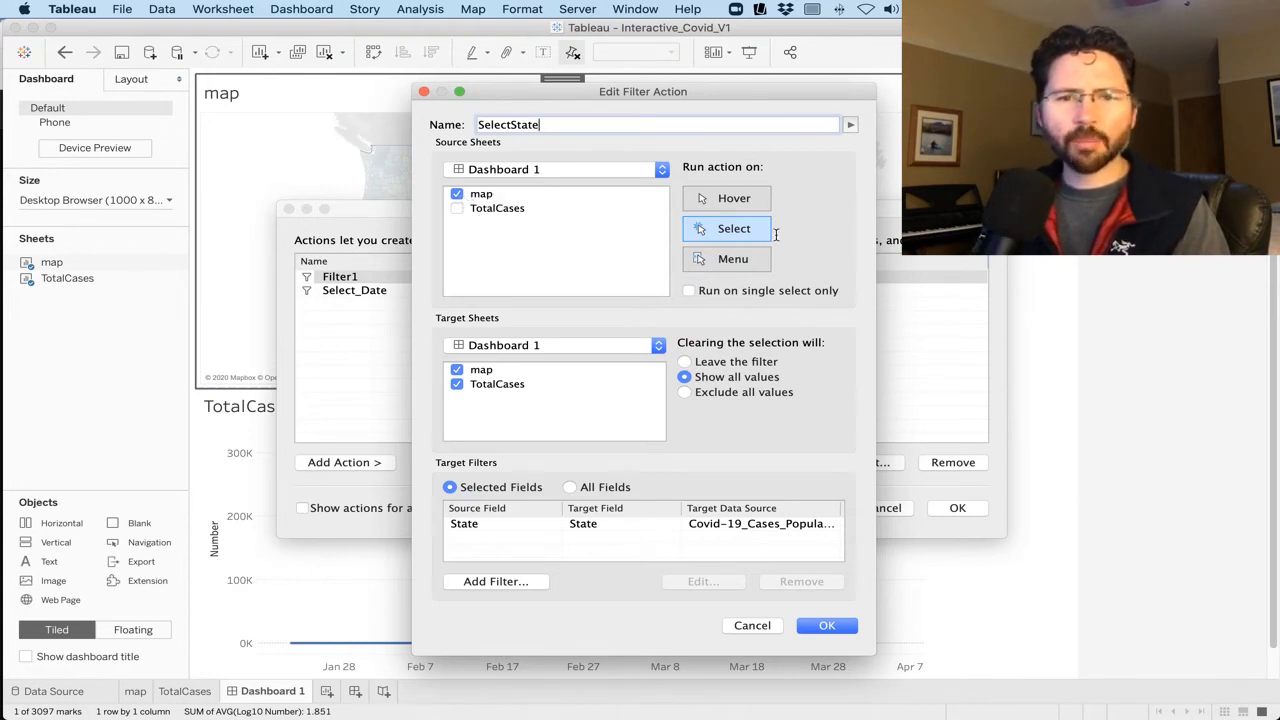
pyautogui.click(739, 232)
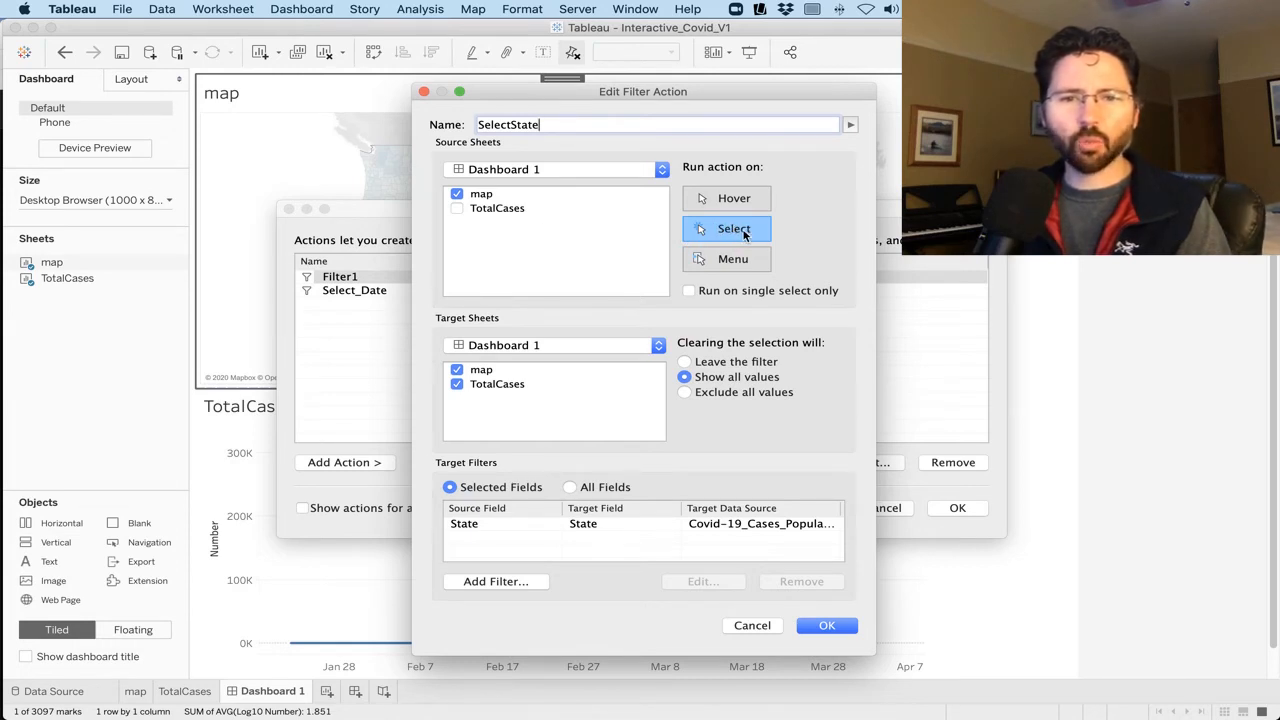
pyautogui.click(457, 370)
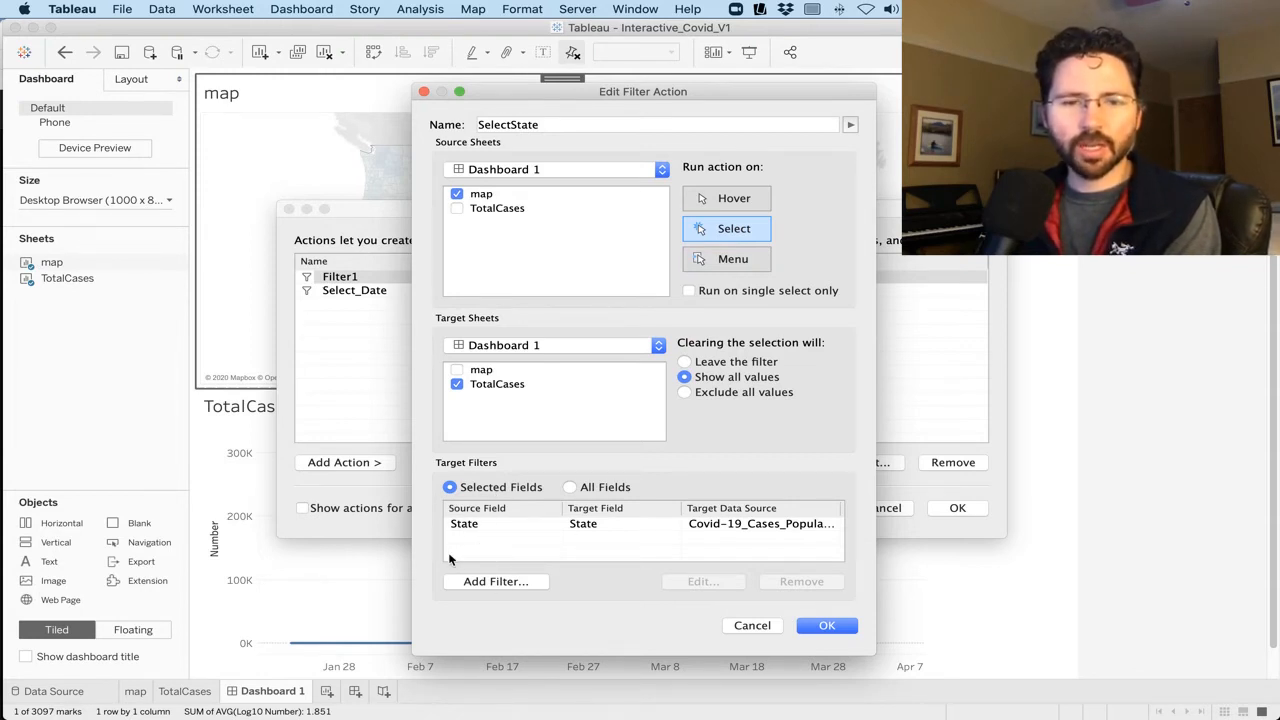
# - Replace the new action's State target filter with County and apply the dashboard actions
pyautogui.click(474, 528)
pyautogui.click(530, 589)
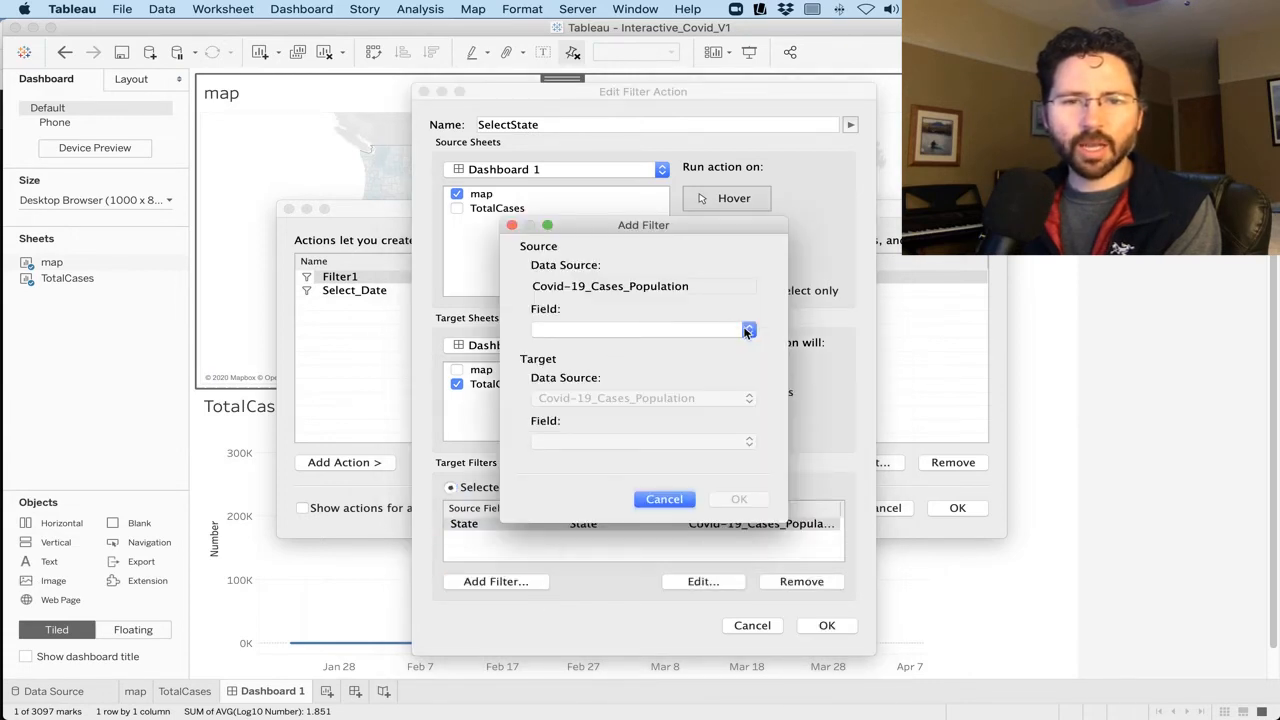
pyautogui.click(747, 332)
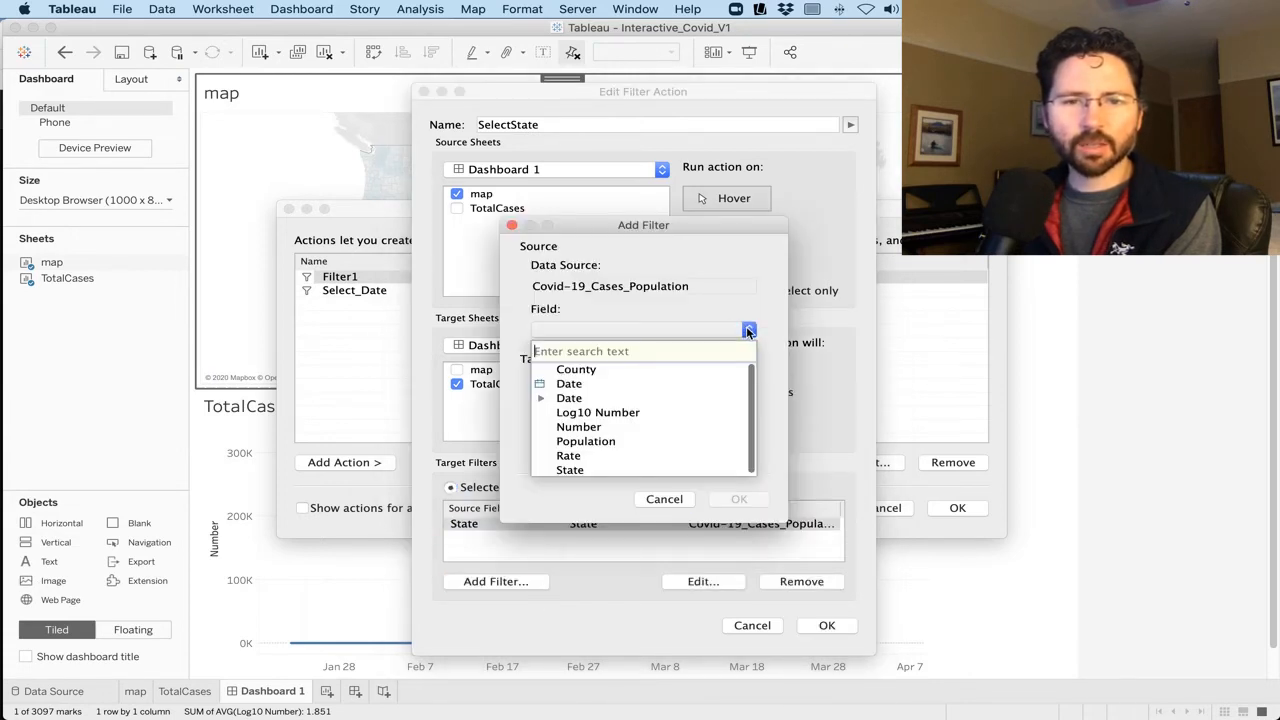
pyautogui.click(610, 370)
pyautogui.click(764, 500)
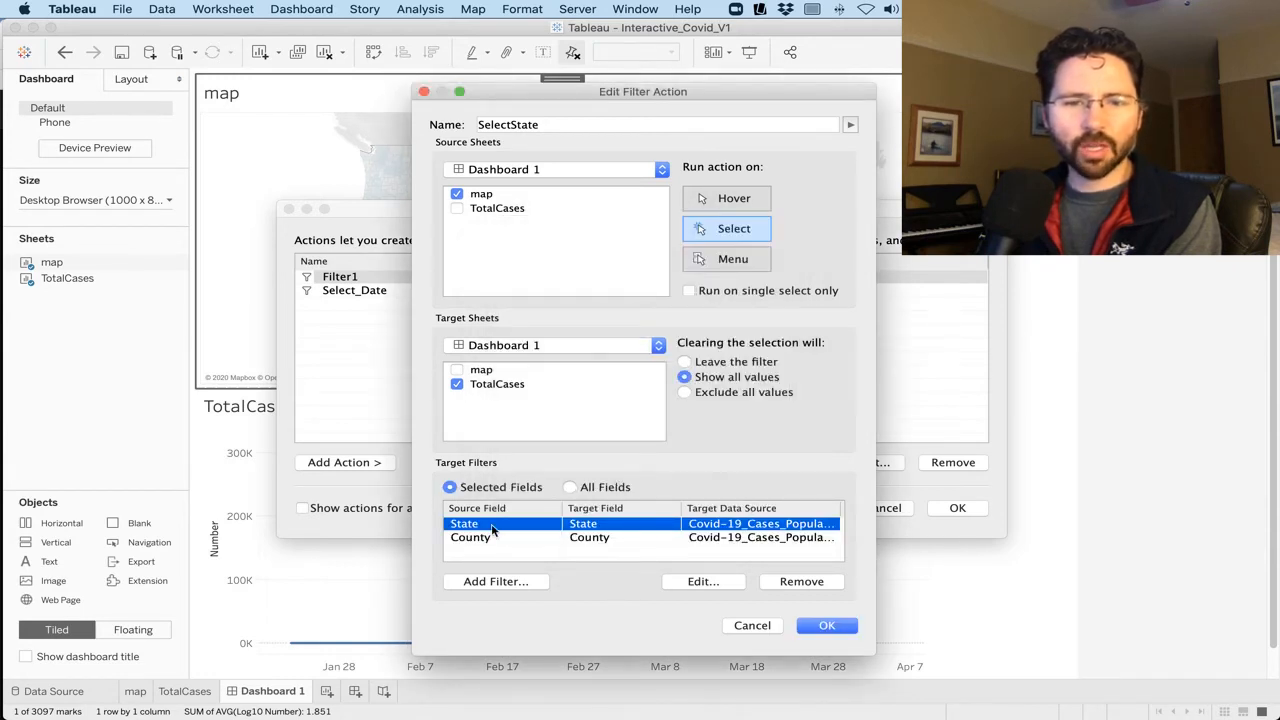
pyautogui.click(798, 582)
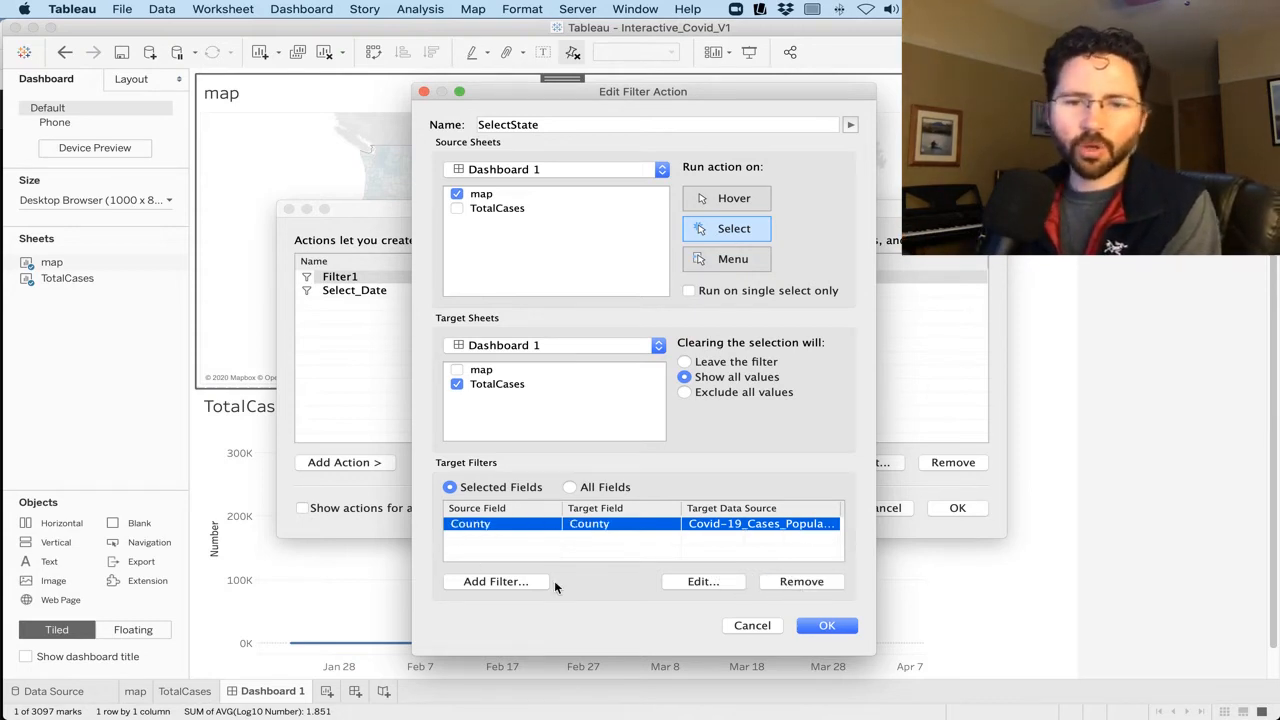
pyautogui.click(830, 626)
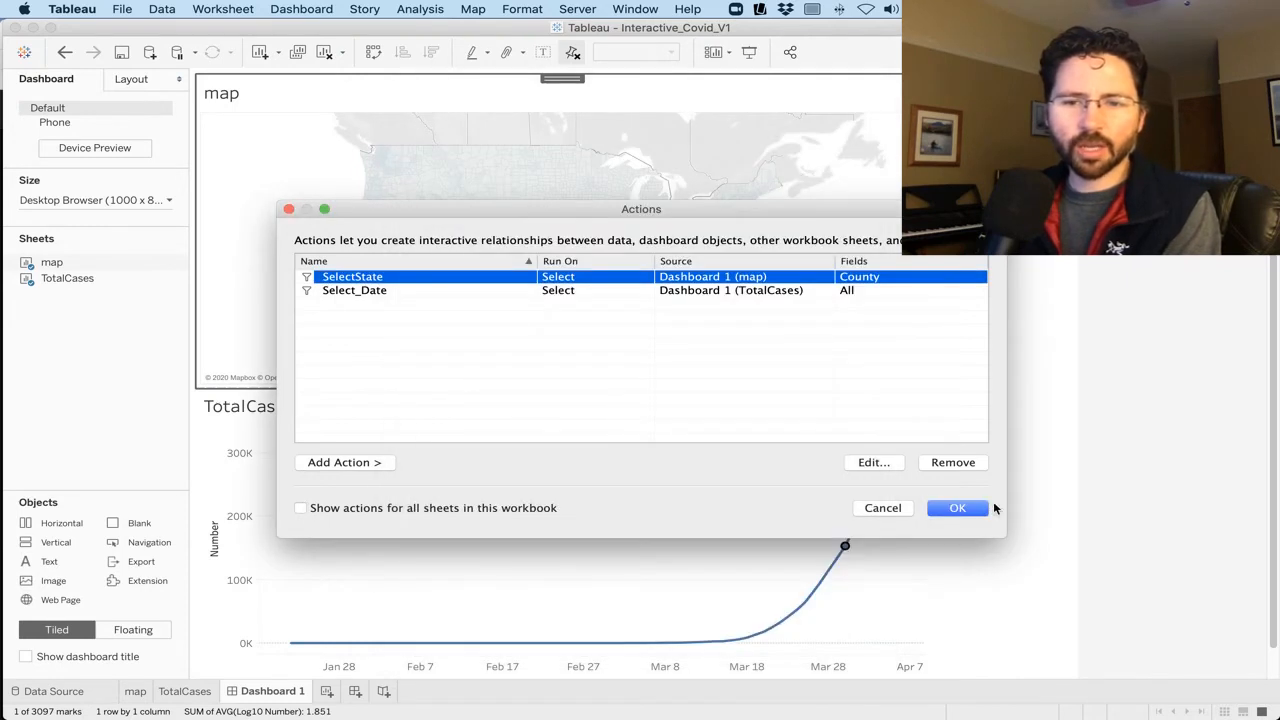
pyautogui.click(960, 508)
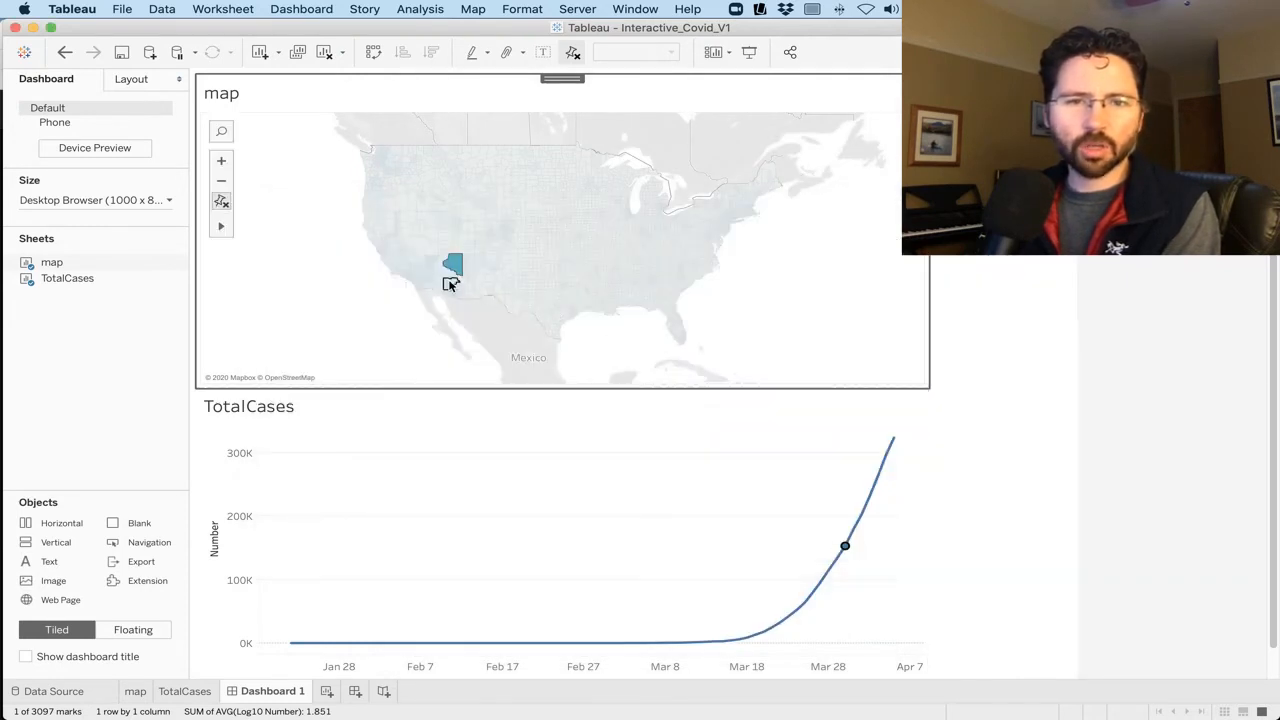
# - Test the map action by selecting Coconino county, Arizona, and check the latest date on the TotalCases line
pyautogui.click(453, 277)
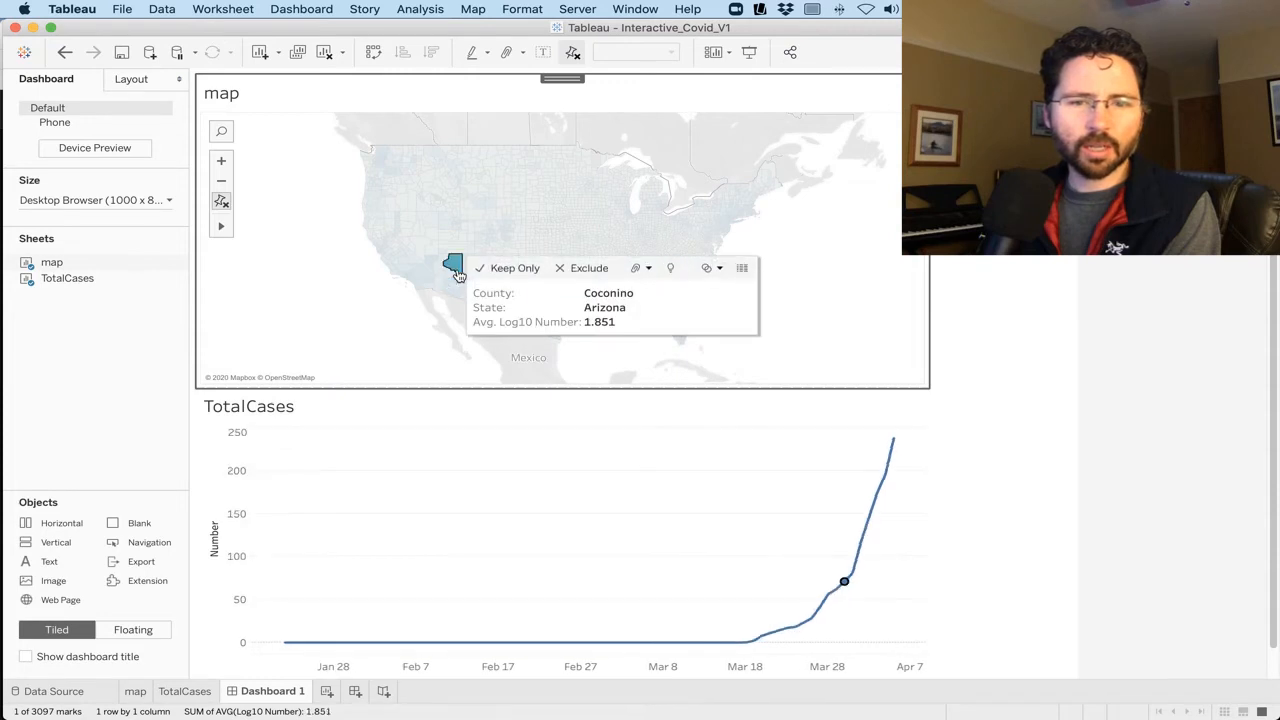
pyautogui.click(894, 441)
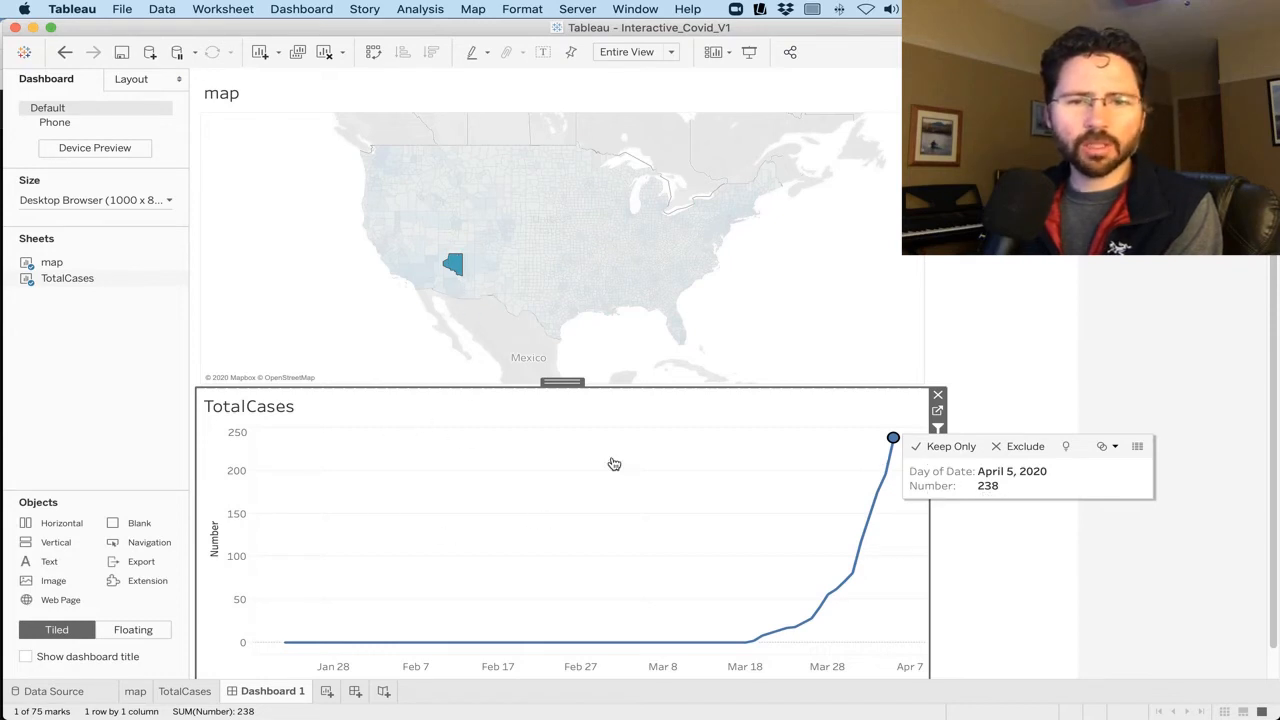
# - Remove the County target filter from the SelectState dashboard action
pyautogui.click(306, 9)
pyautogui.click(306, 9)
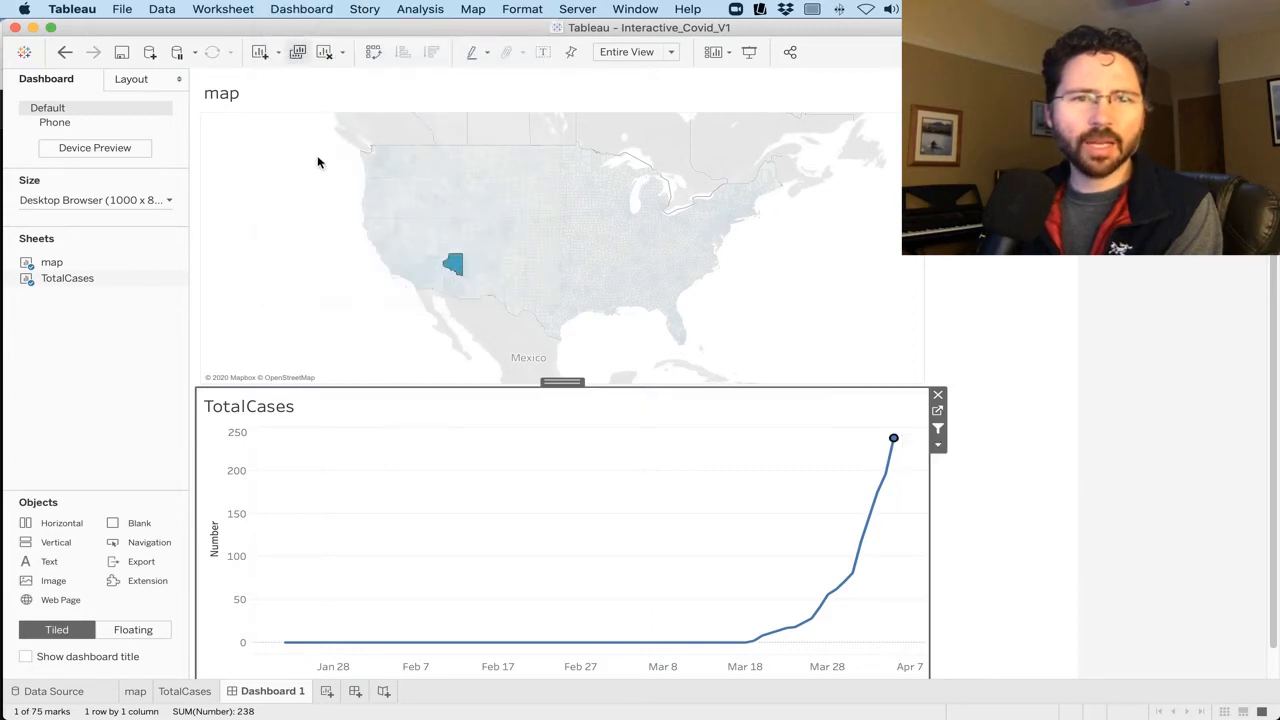
pyautogui.click(298, 9)
pyautogui.click(307, 204)
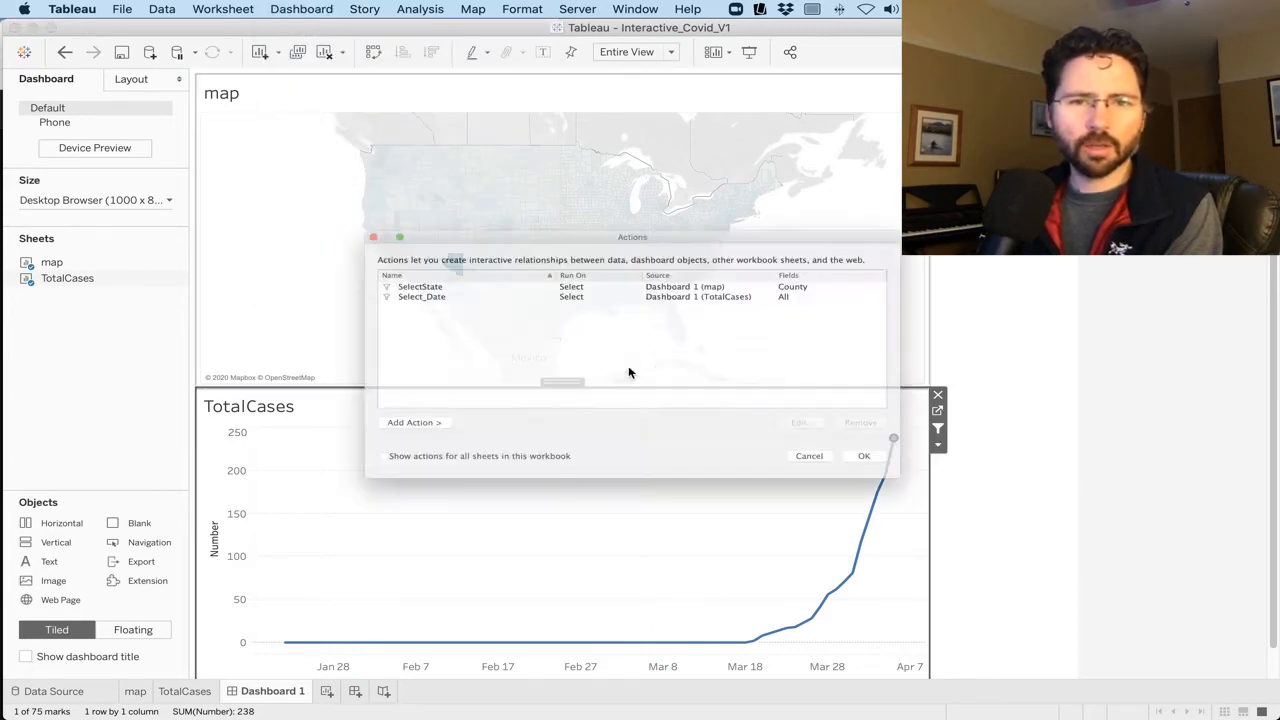
pyautogui.click(359, 280)
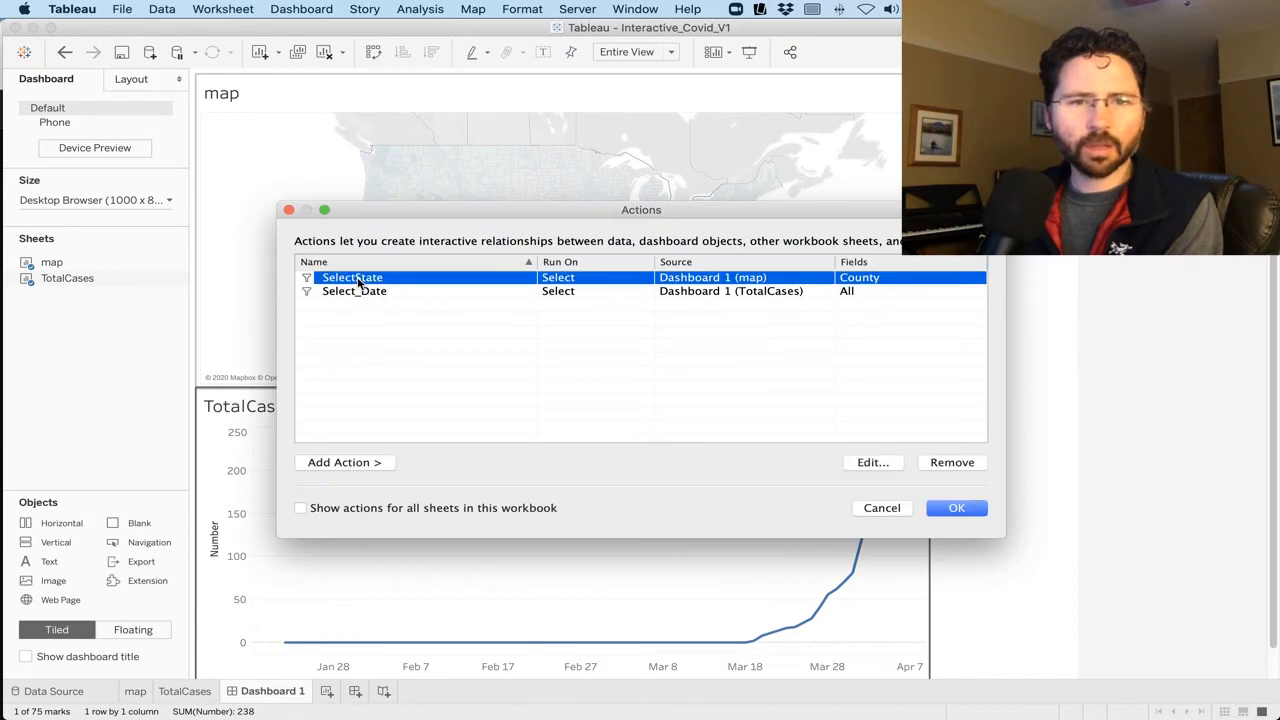
pyautogui.click(874, 463)
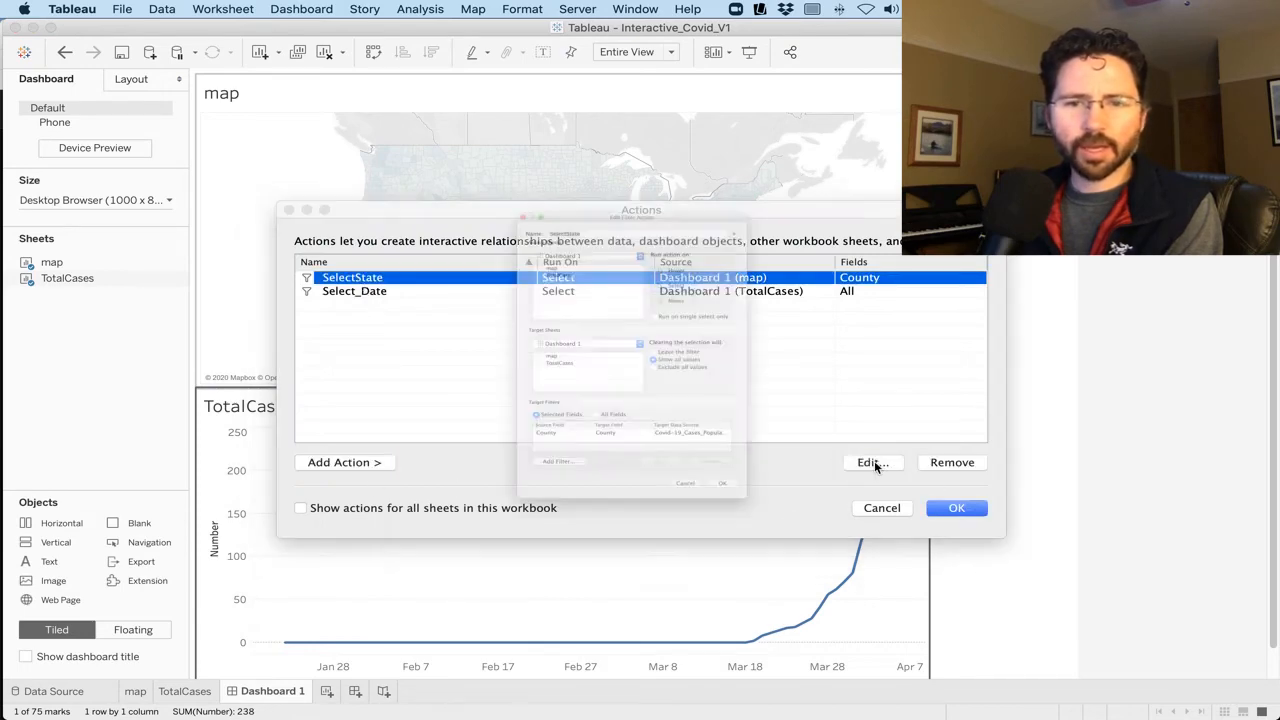
pyautogui.click(490, 525)
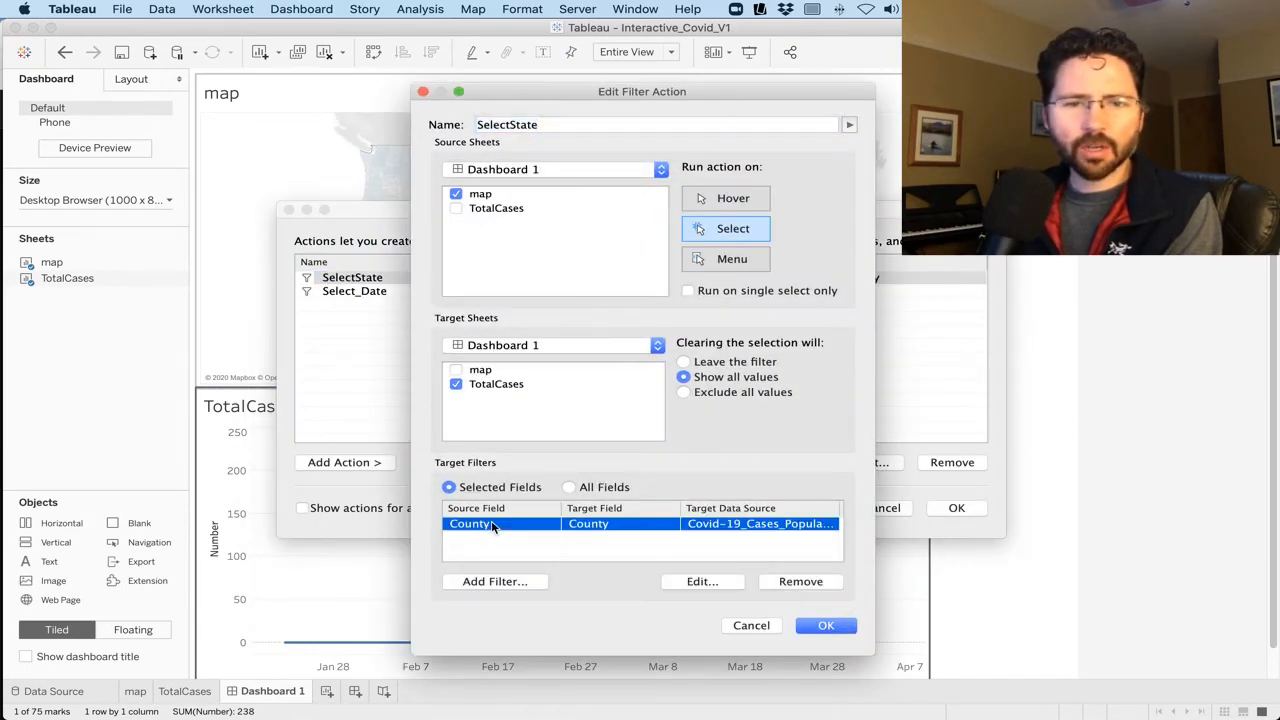
pyautogui.click(800, 581)
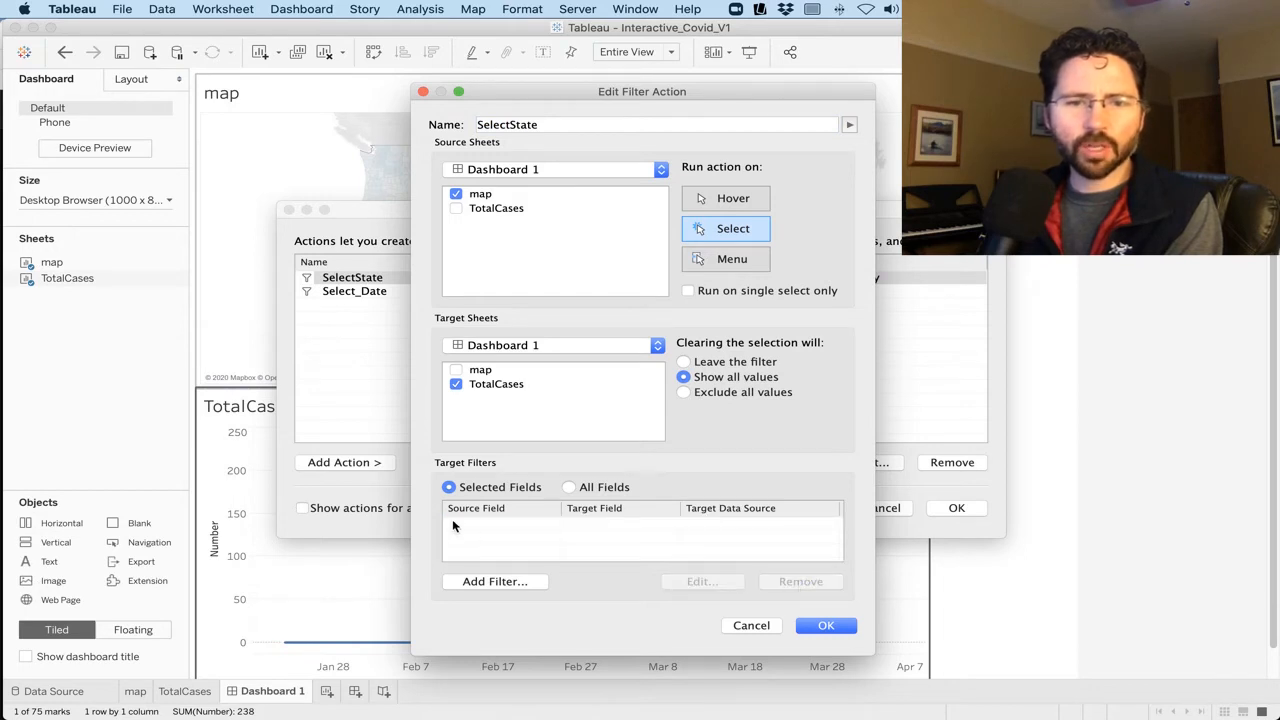
# - Add State from Covid-19_Cases_Population as the SelectState action's target filter and apply the dashboard actions
pyautogui.click(500, 582)
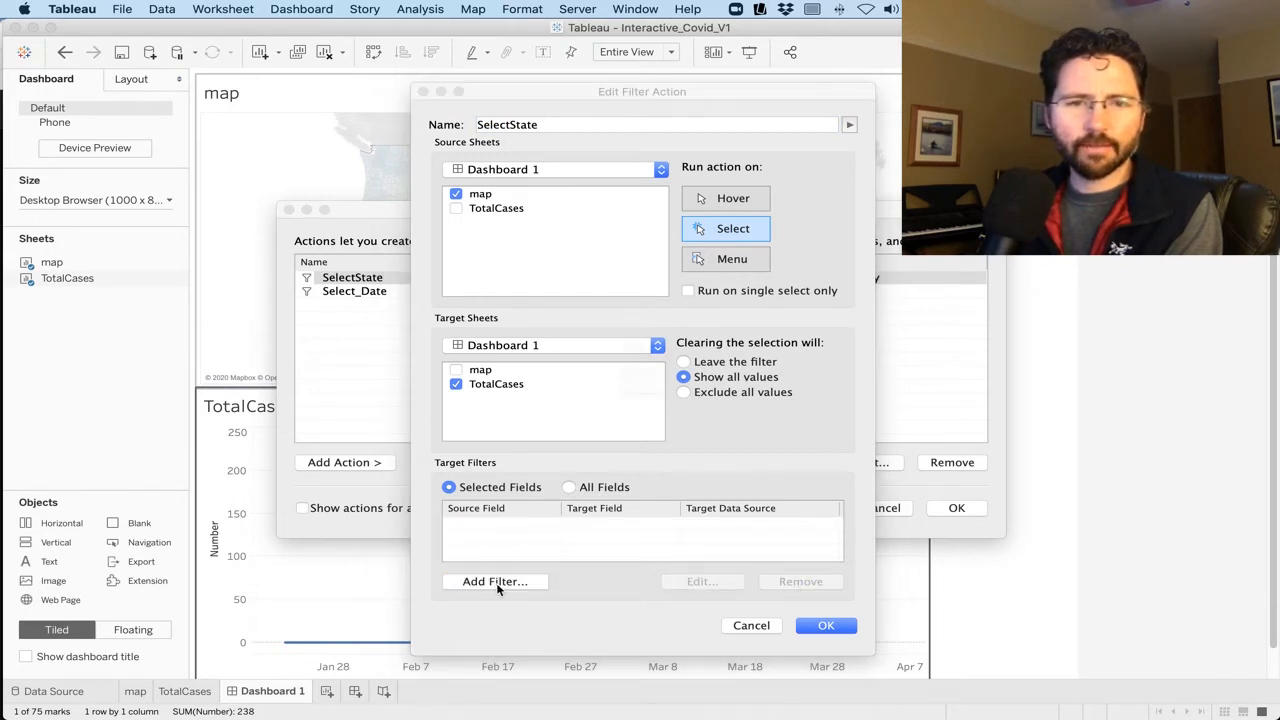
pyautogui.click(750, 331)
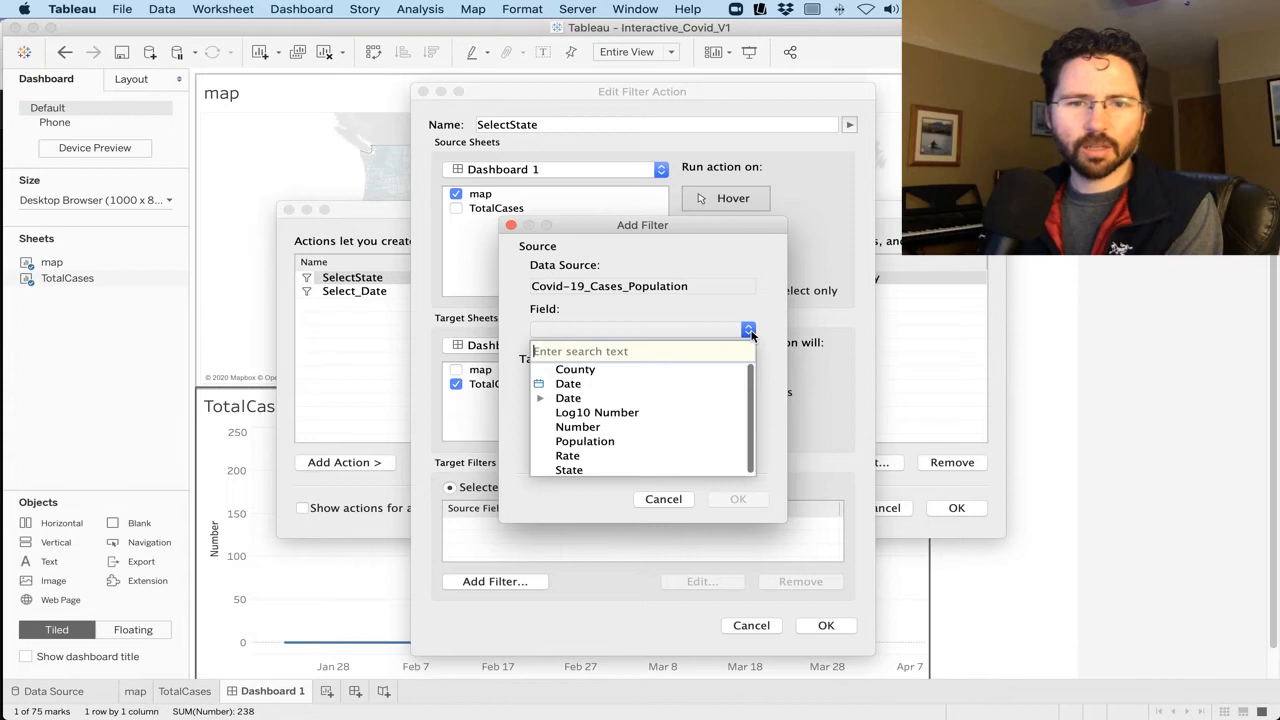
pyautogui.click(656, 476)
pyautogui.click(756, 500)
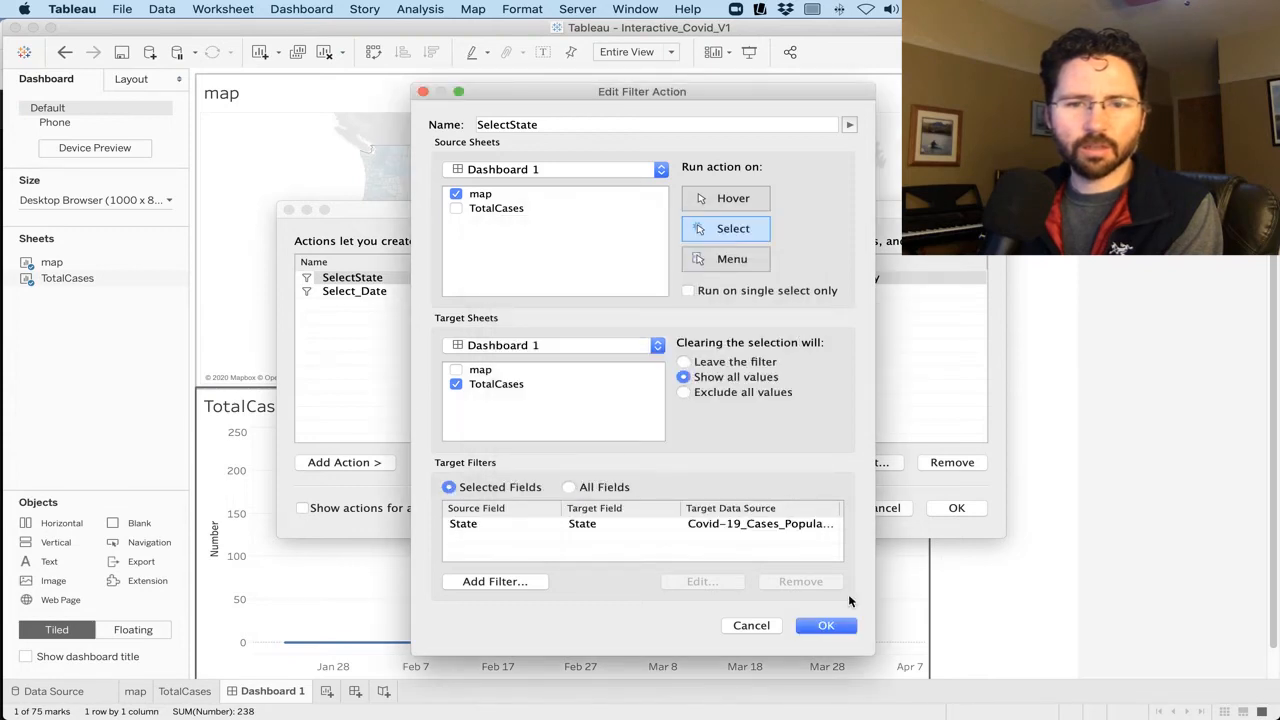
pyautogui.click(835, 629)
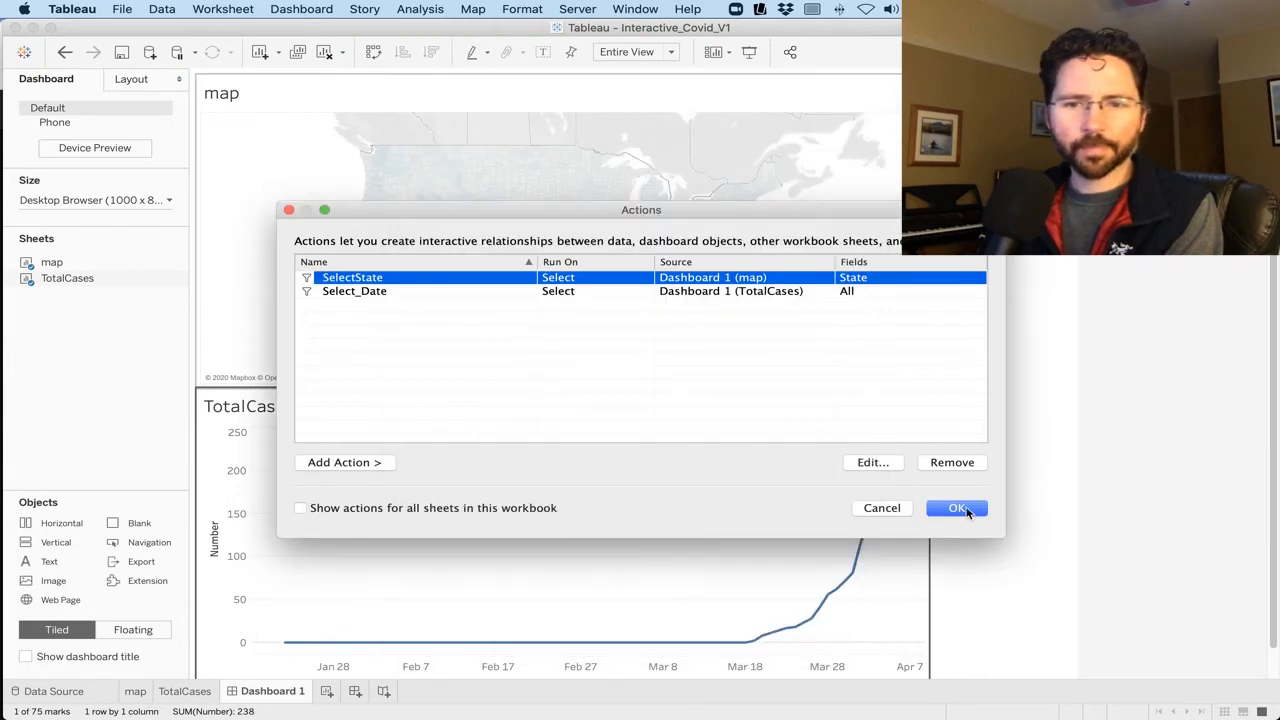
pyautogui.click(957, 508)
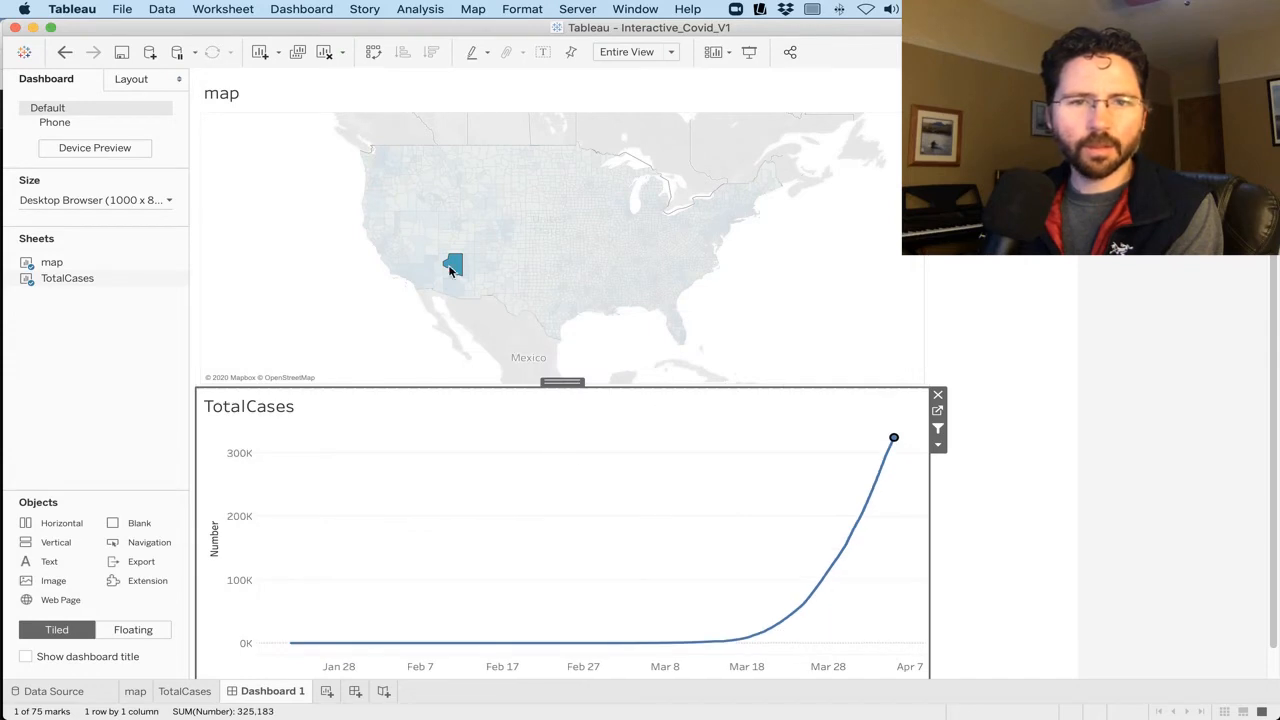
# - Test the state filter by selecting Coconino county, Arizona, on the dashboard map, and clear the selection
pyautogui.click(326, 316)
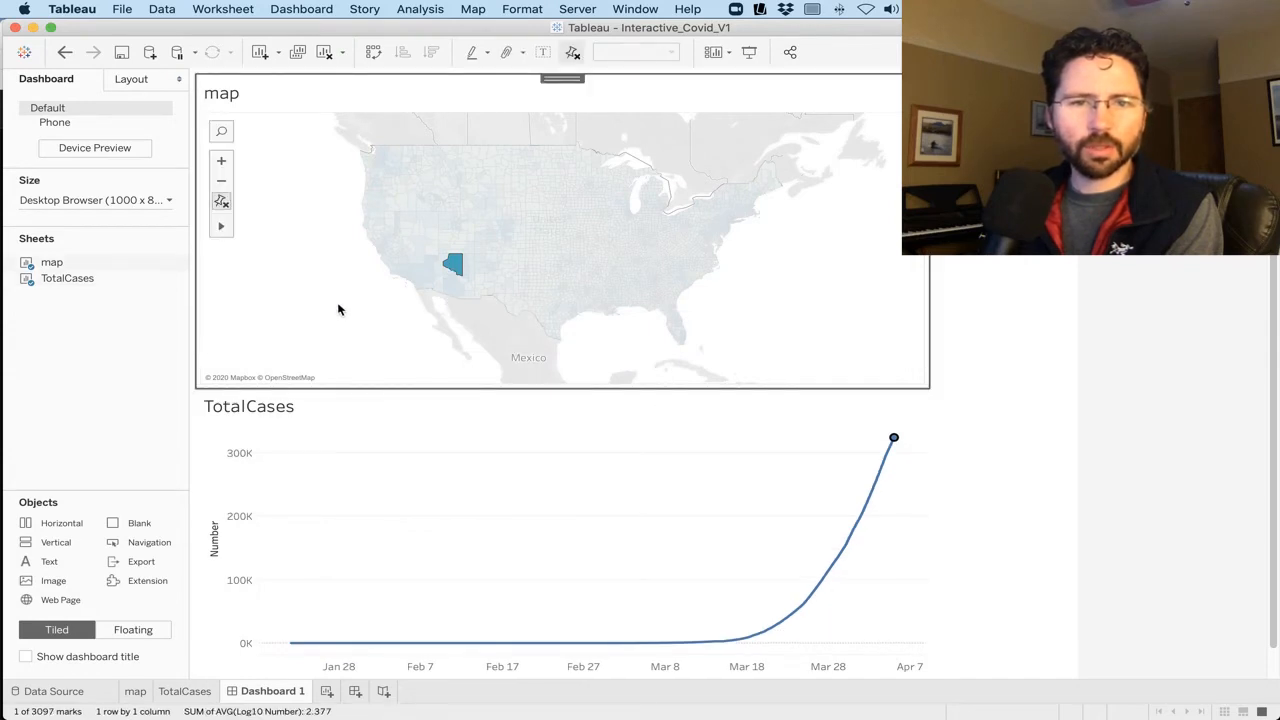
pyautogui.click(338, 310)
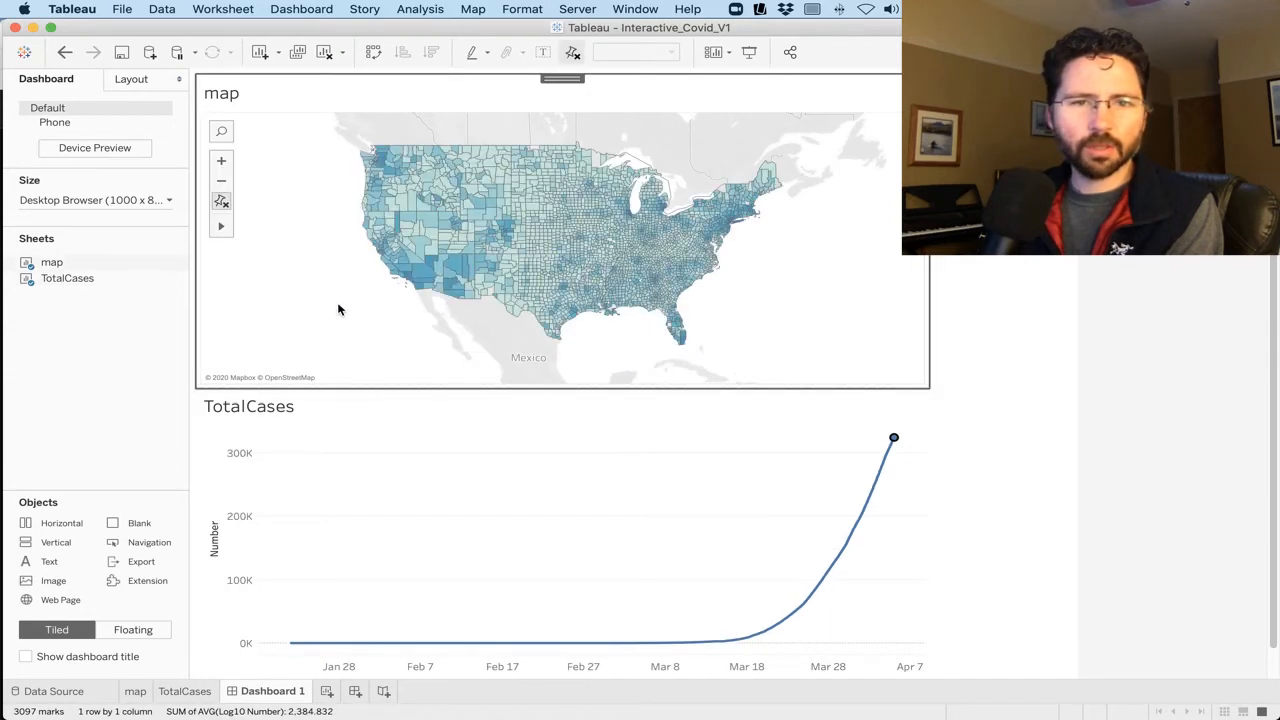
pyautogui.click(453, 268)
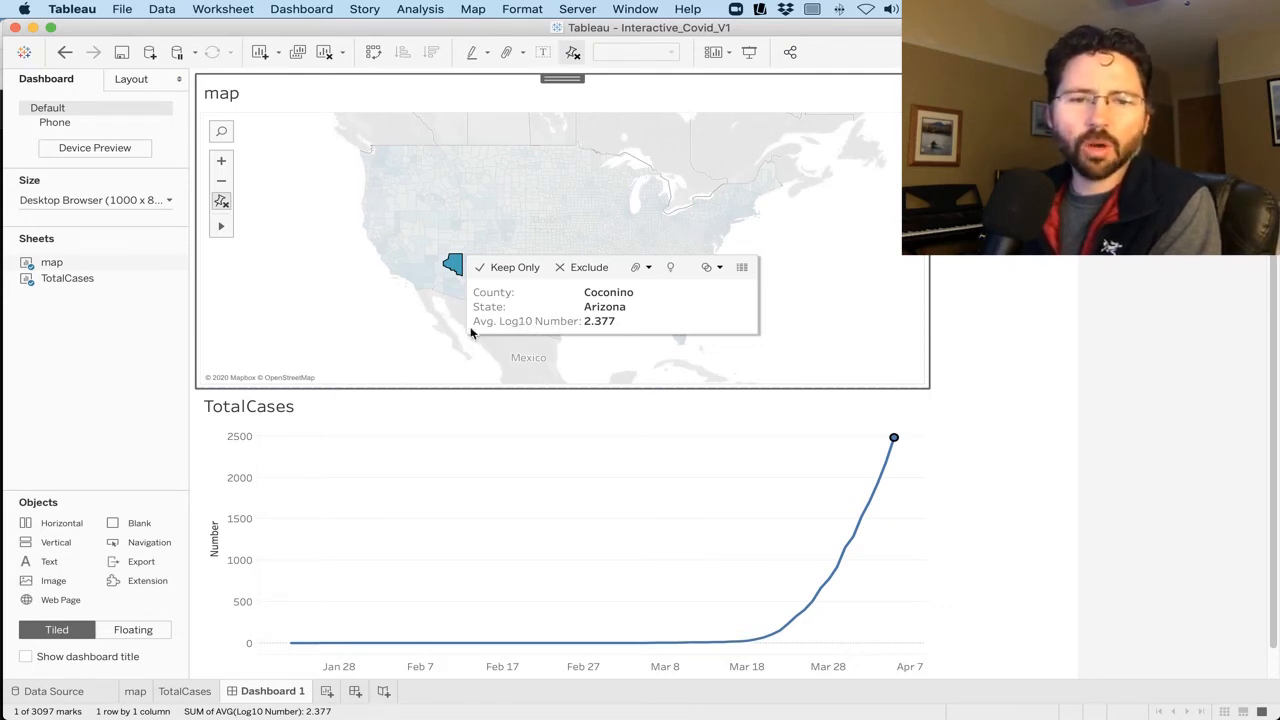
pyautogui.click(328, 315)
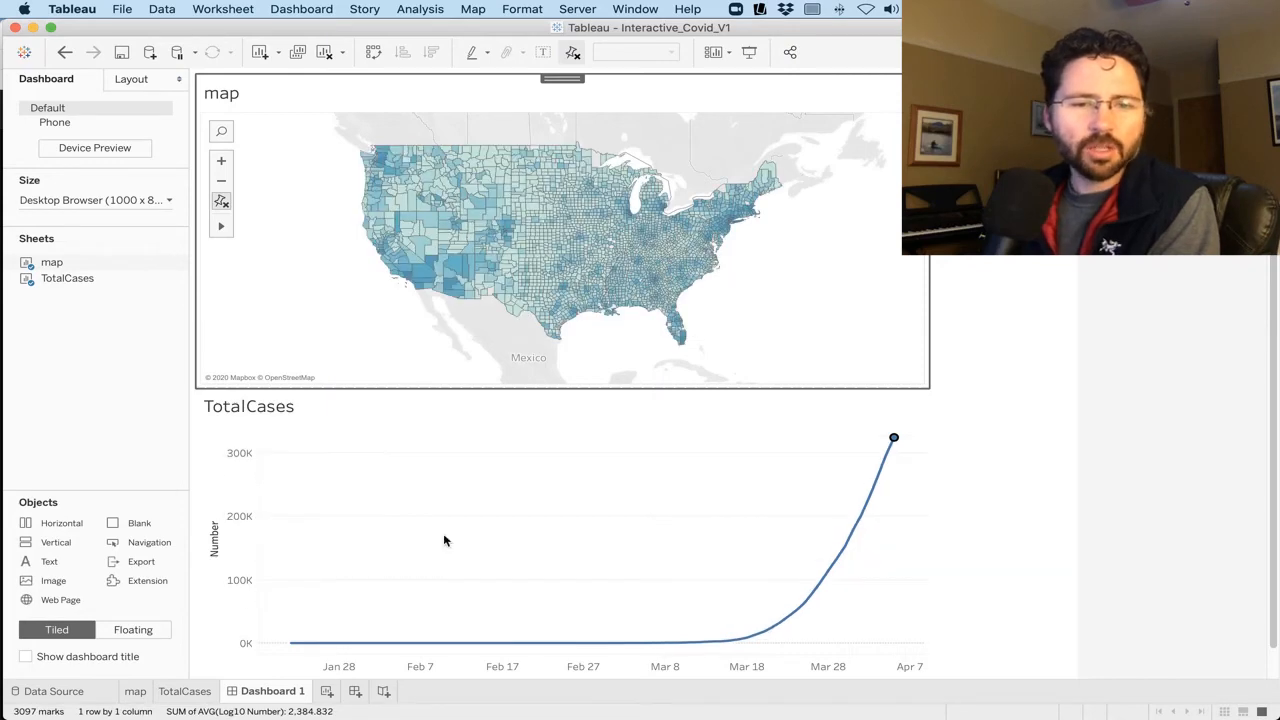
# - On the map worksheet, add the Number measure to the tooltip and review the tooltip text
pyautogui.click(135, 691)
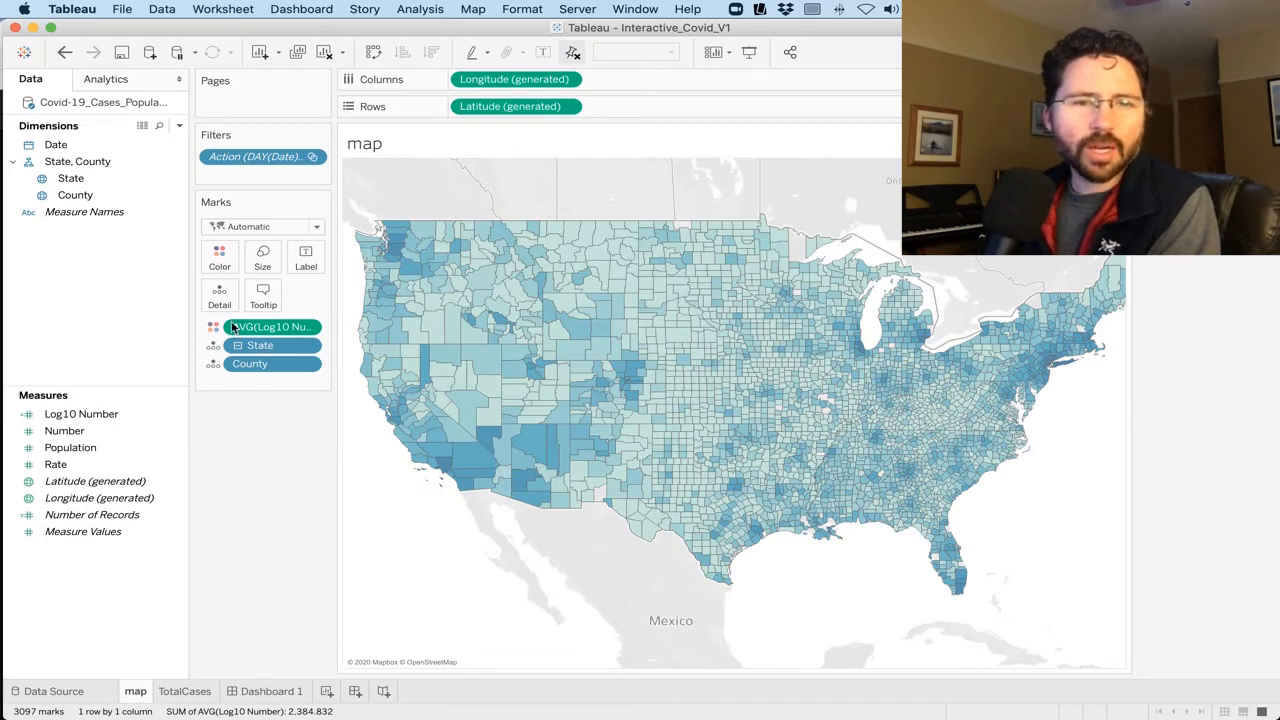
pyautogui.click(263, 295)
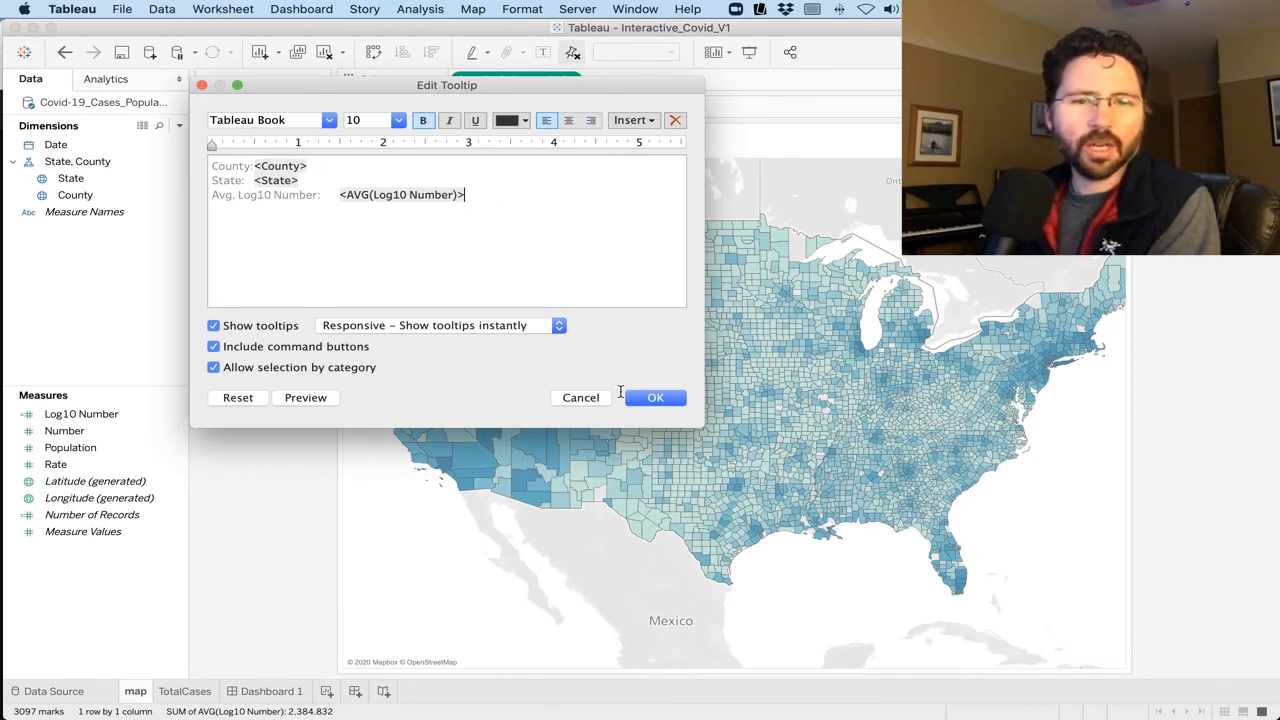
pyautogui.click(588, 400)
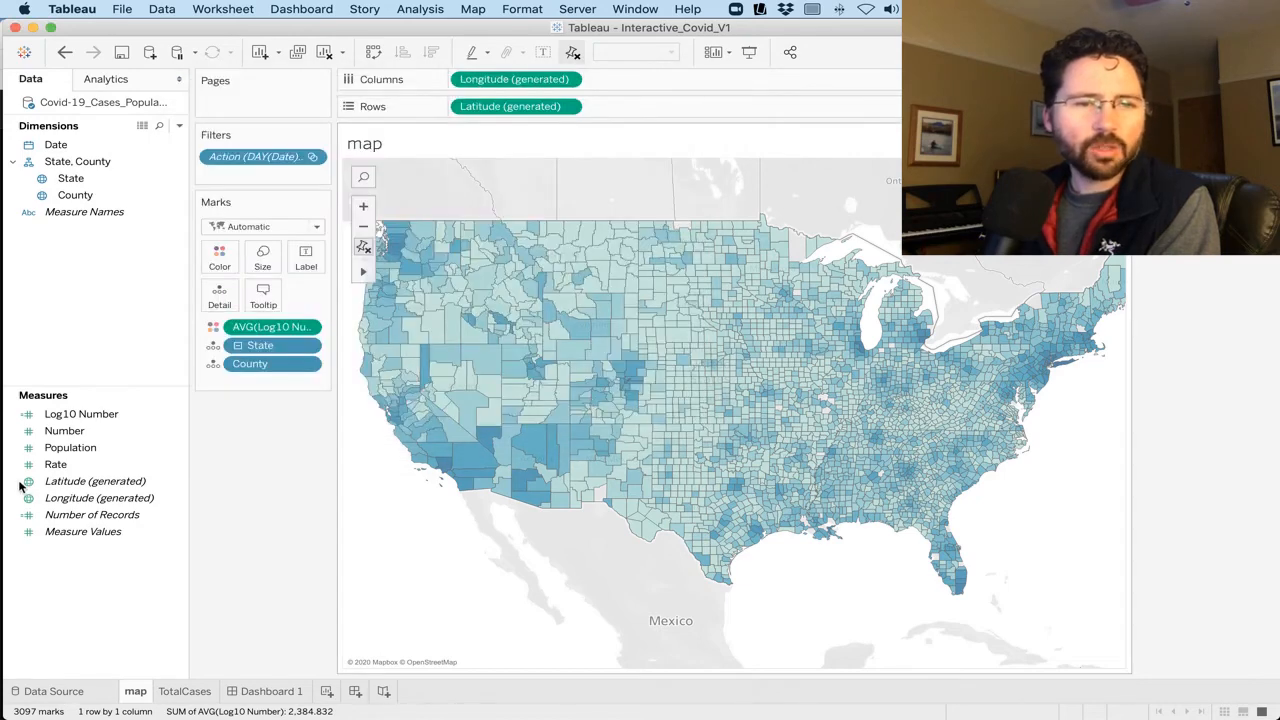
pyautogui.click(57, 432)
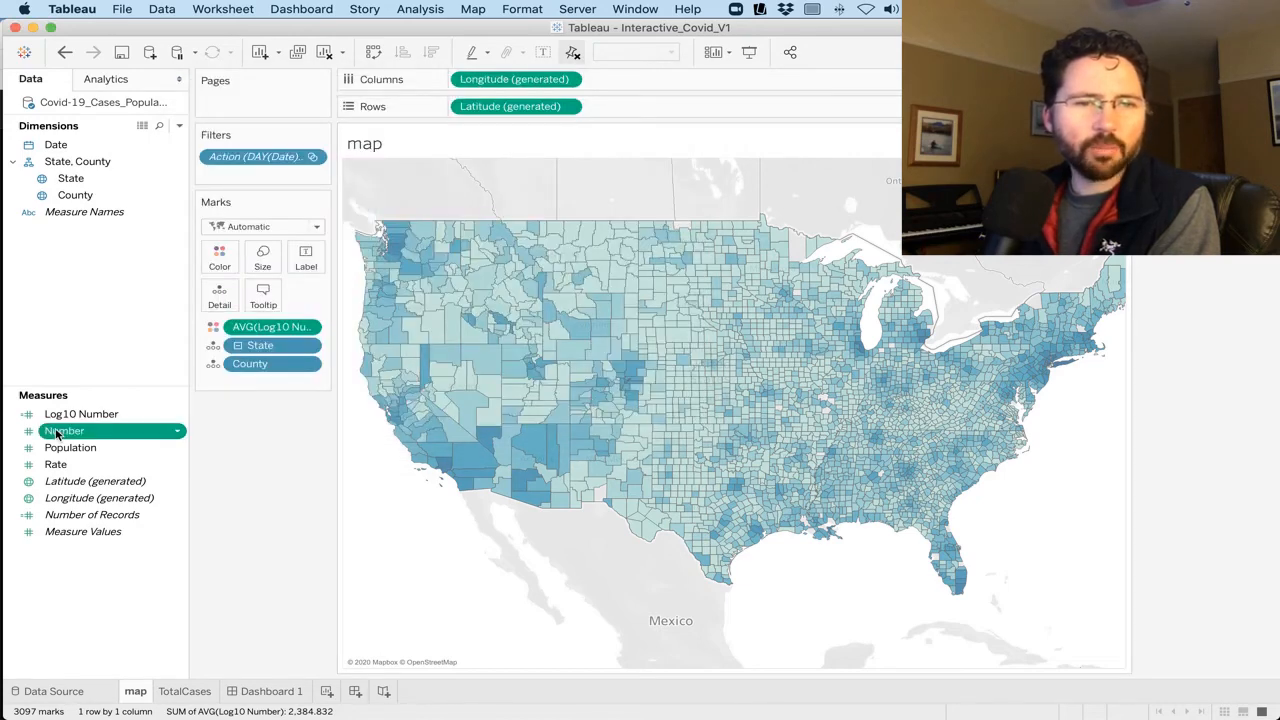
pyautogui.moveTo(57, 432); pyautogui.dragTo(270, 305)
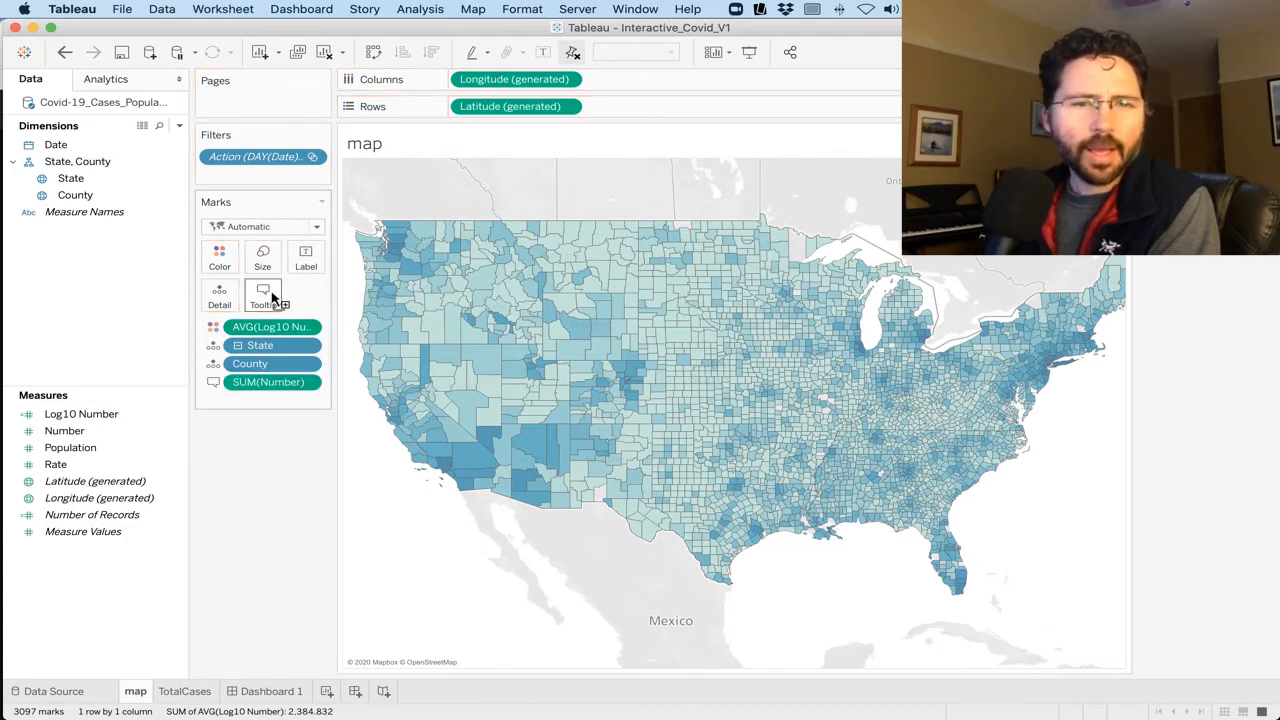
pyautogui.click(272, 296)
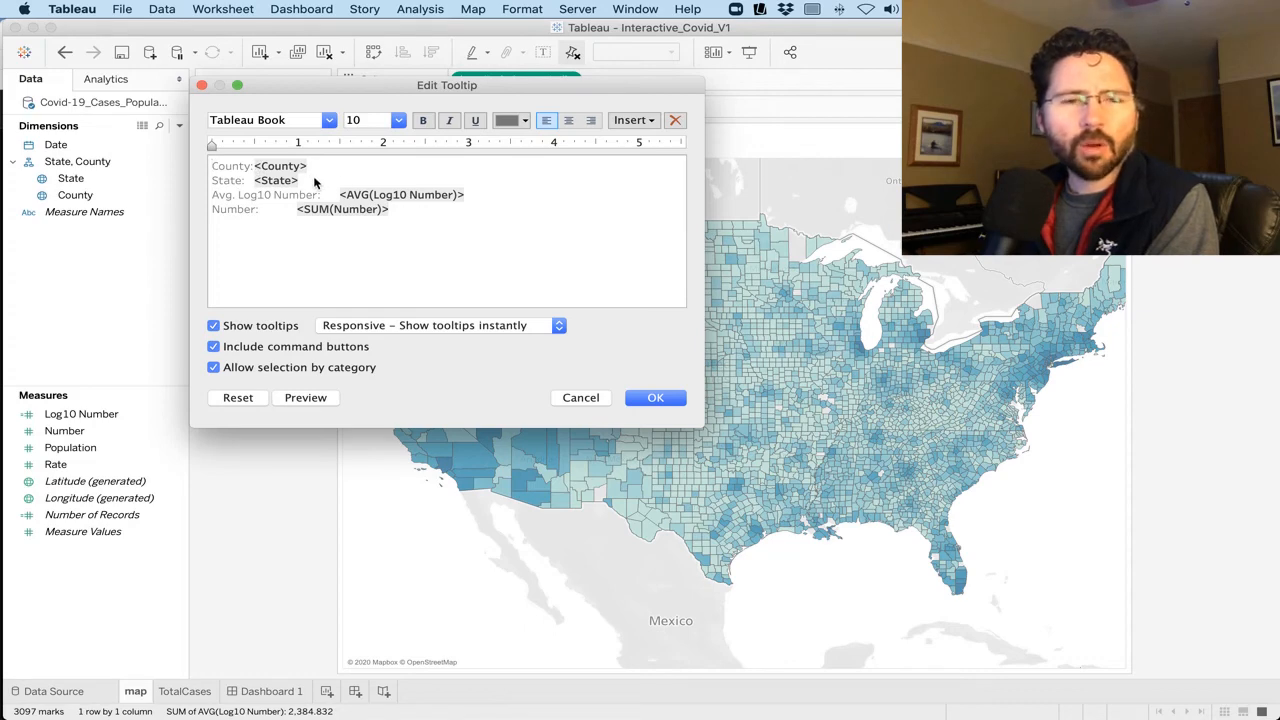
pyautogui.click(656, 399)
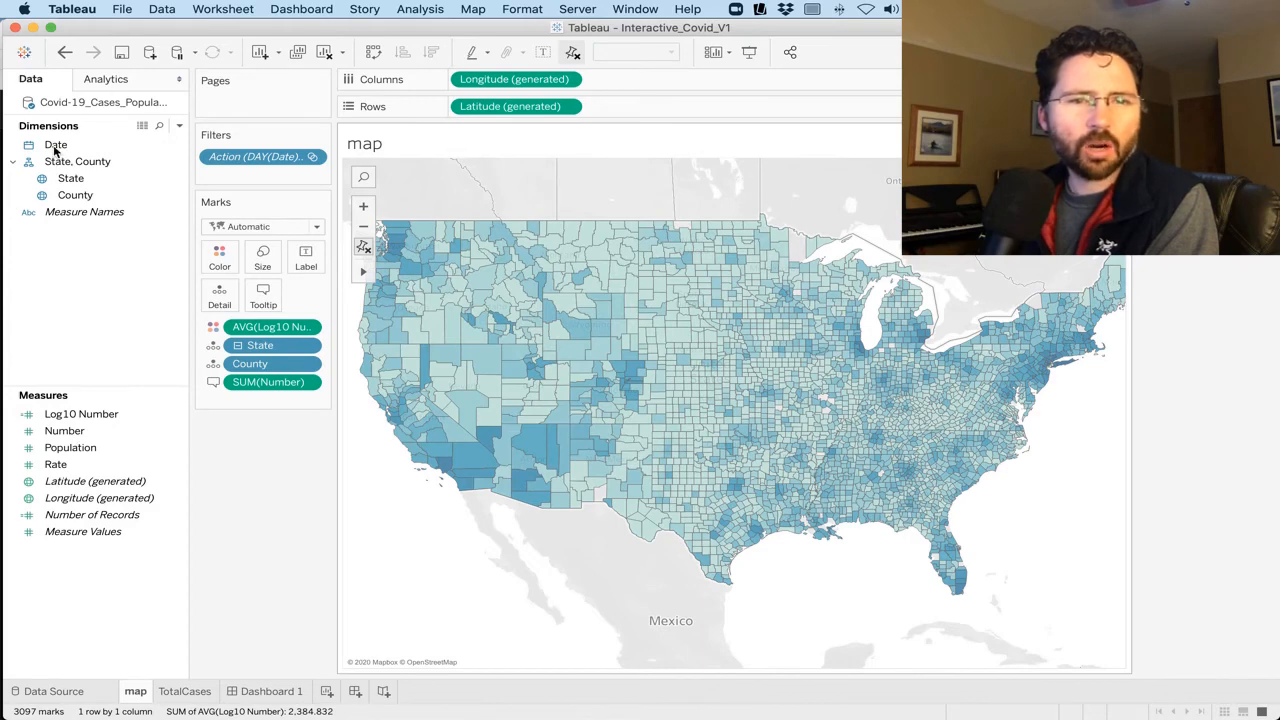
# - Add the Date field to the map tooltip and delete the Avg. Log10 Number line from its text
pyautogui.moveTo(55, 148); pyautogui.dragTo(265, 302)
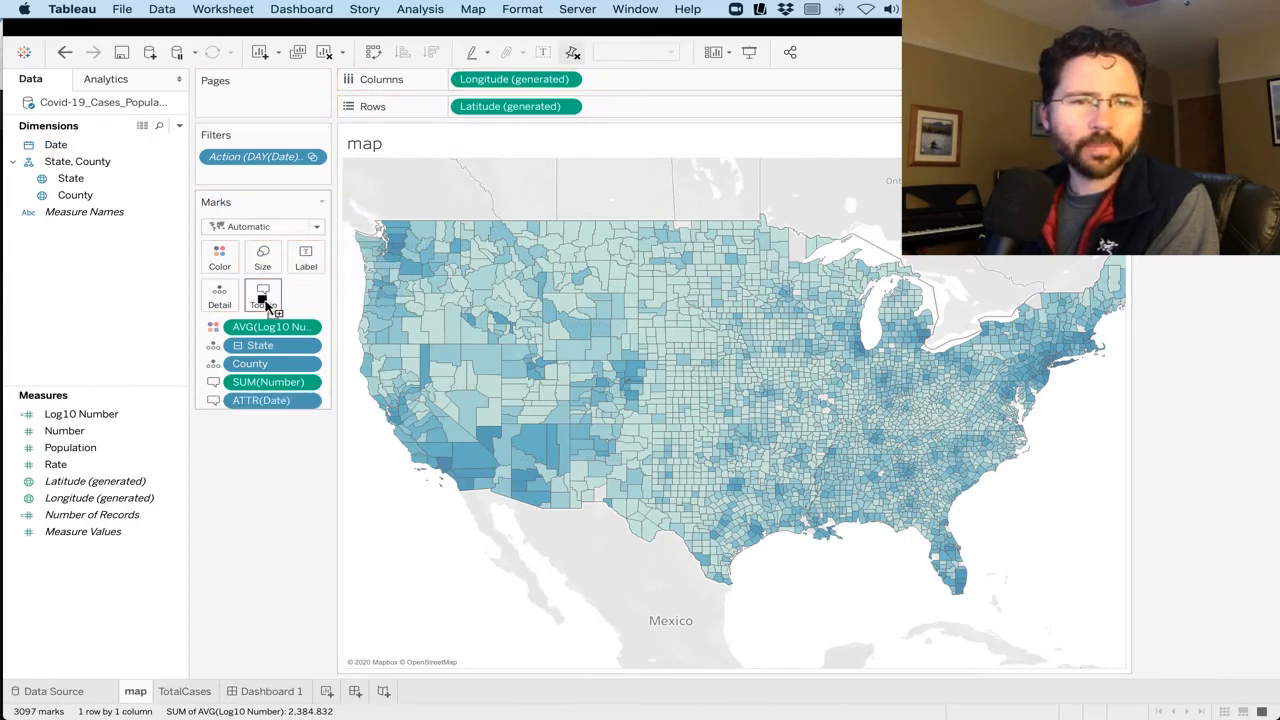
pyautogui.click(265, 295)
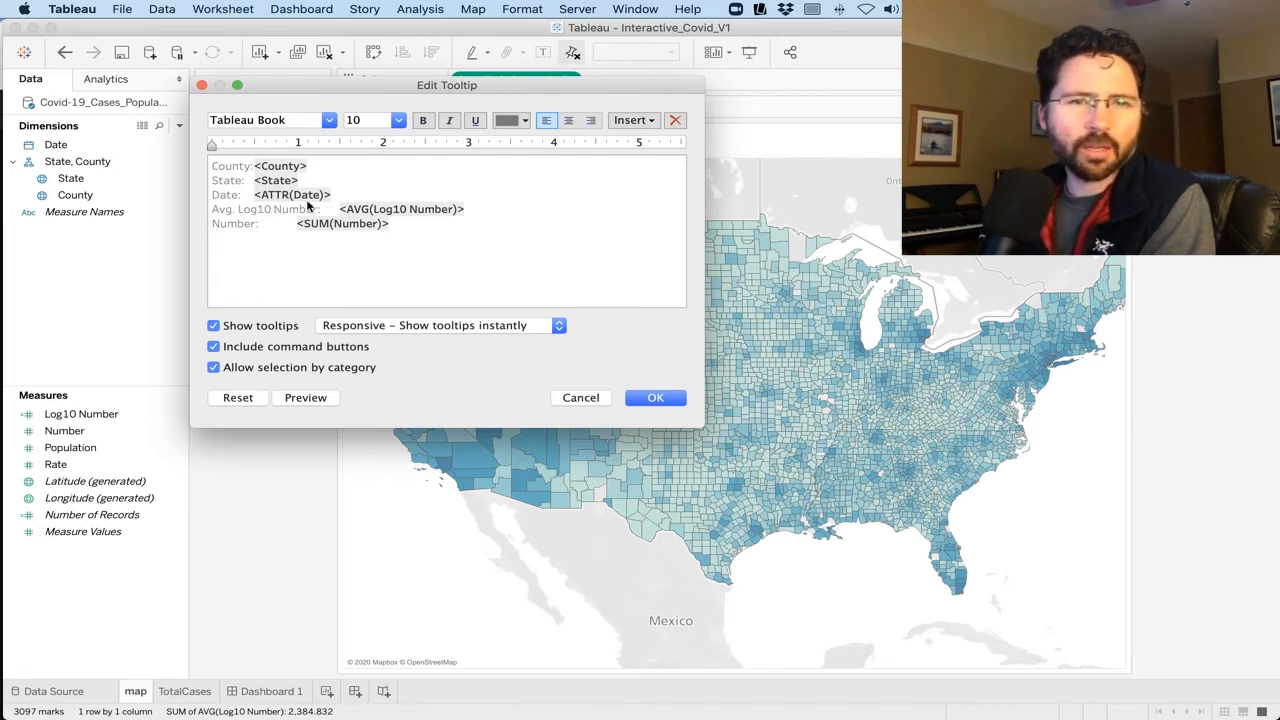
pyautogui.click(340, 202)
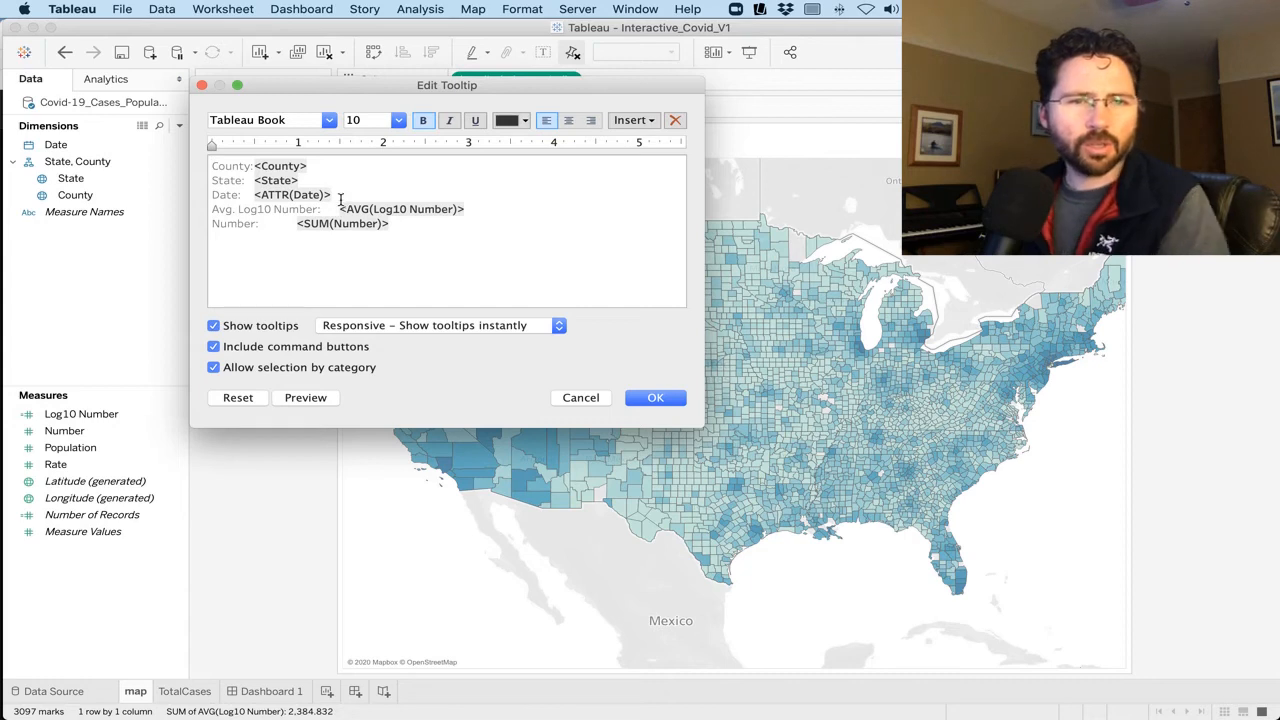
pyautogui.press('Right')
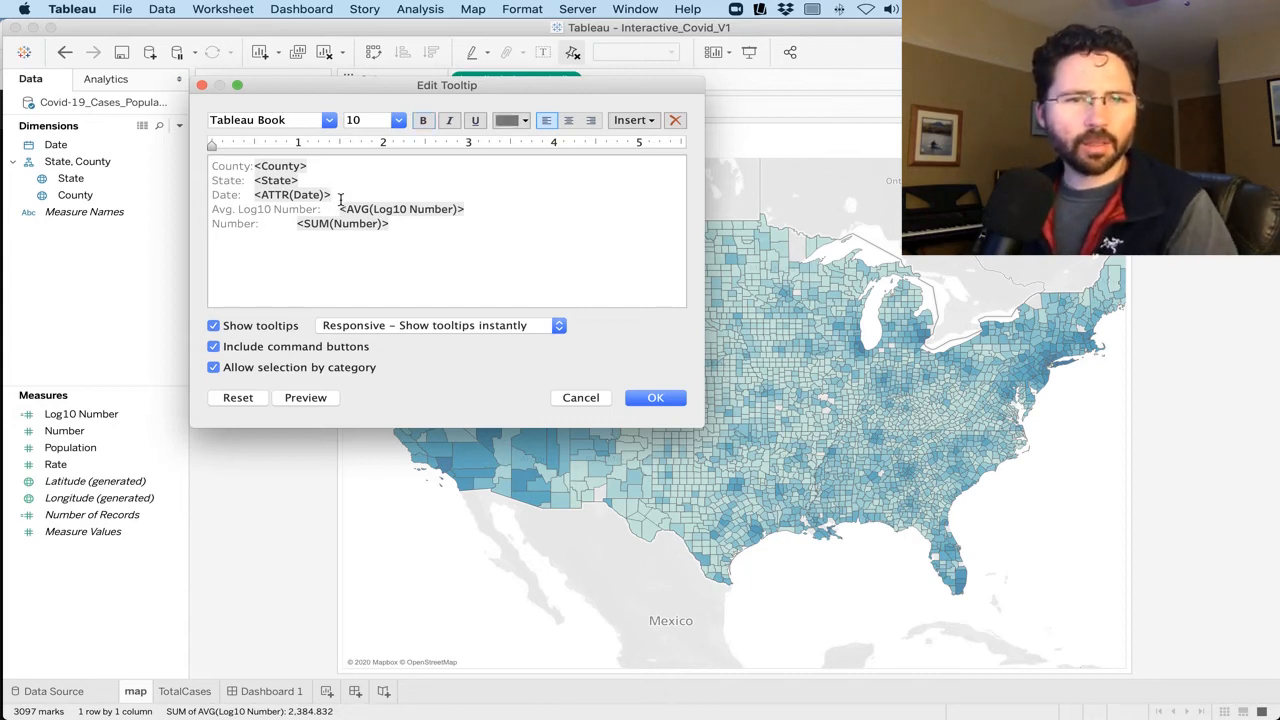
pyautogui.hotkey('shift', 'Down')
pyautogui.press('BackSpace')
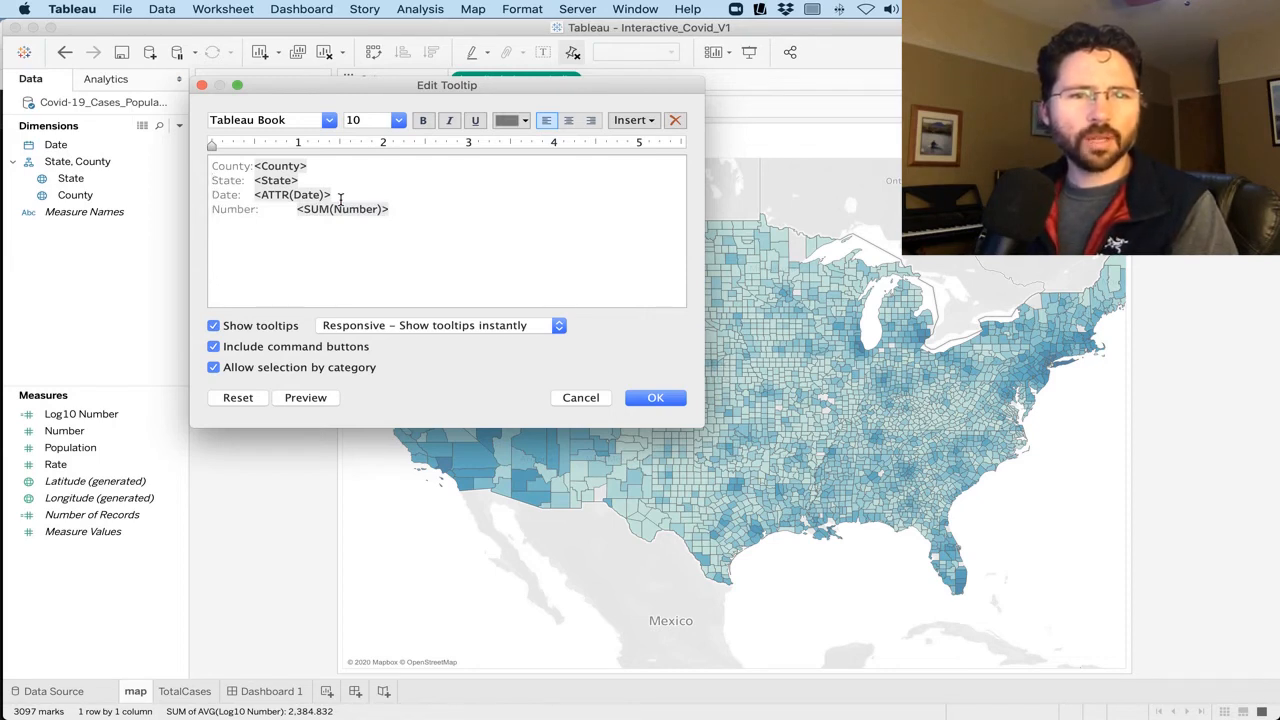
# - Insert ", <State>" after <County> in the tooltip text and delete the separate State line
pyautogui.press('Left')
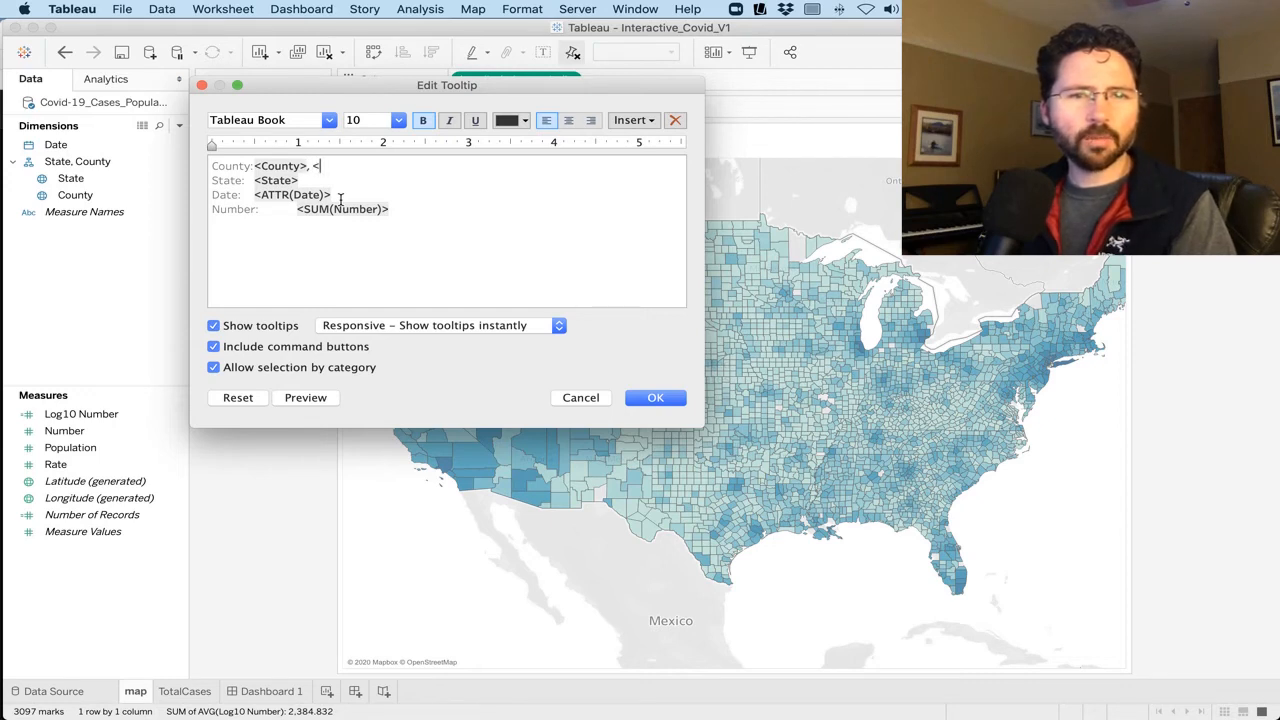
pyautogui.write('<State>')
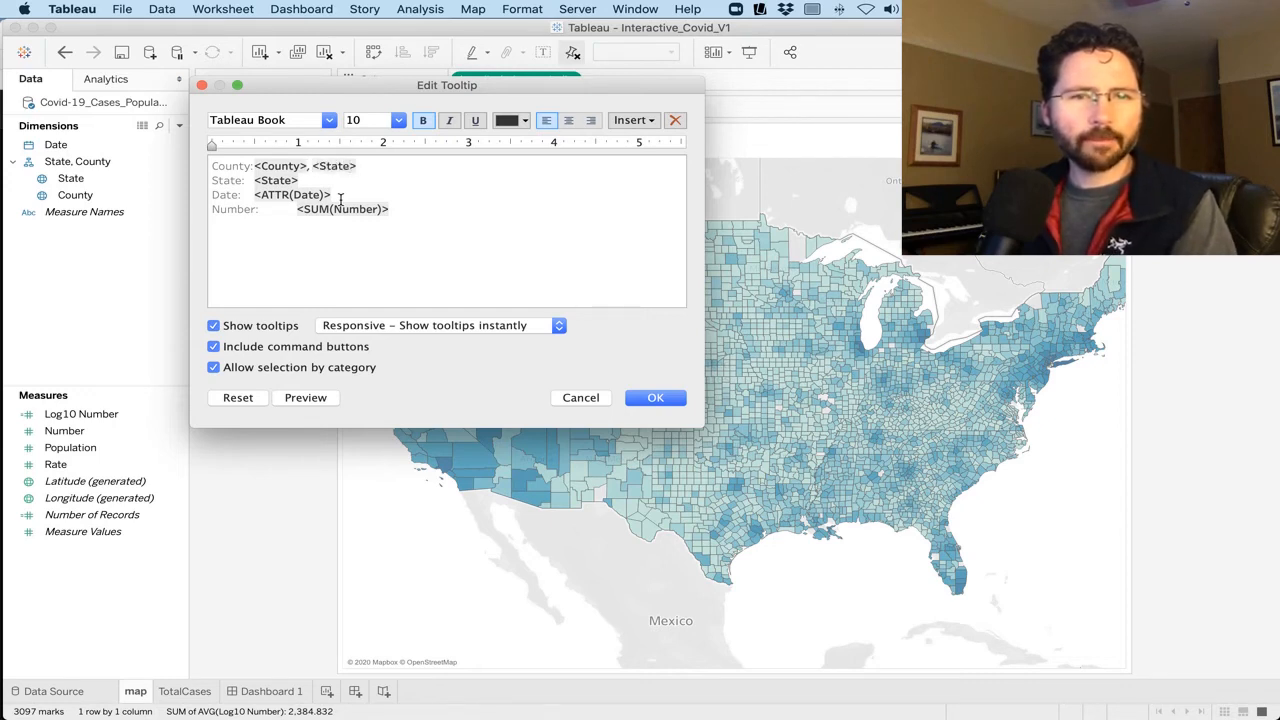
pyautogui.press('Right')
pyautogui.hotkey('shift', 'Down')
pyautogui.press('BackSpace')
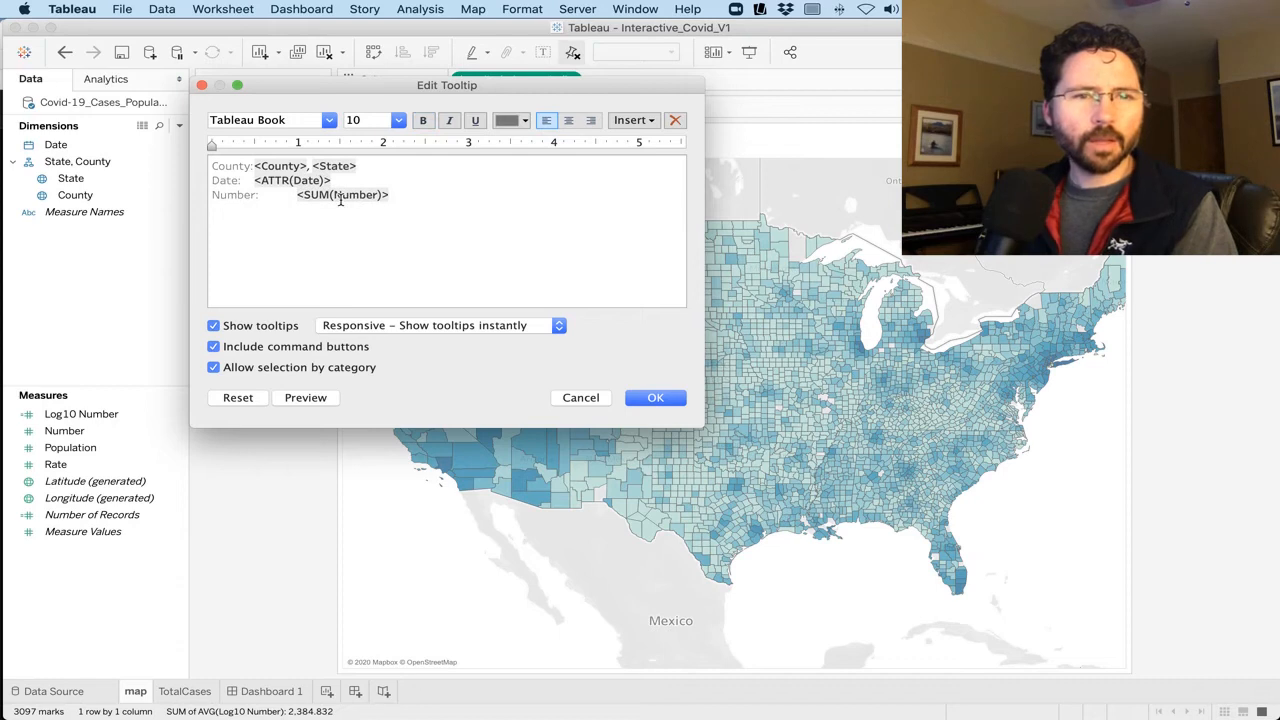
# - Delete the "County:" label from the first line of the tooltip
pyautogui.hotkey('shift', 'Right')
pyautogui.hotkey('shift', 'Right')
pyautogui.hotkey('shift', 'Right')
pyautogui.hotkey('shift', 'Right')
pyautogui.hotkey('shift', 'Right')
pyautogui.hotkey('shift', 'Right')
pyautogui.hotkey('shift', 'Right')
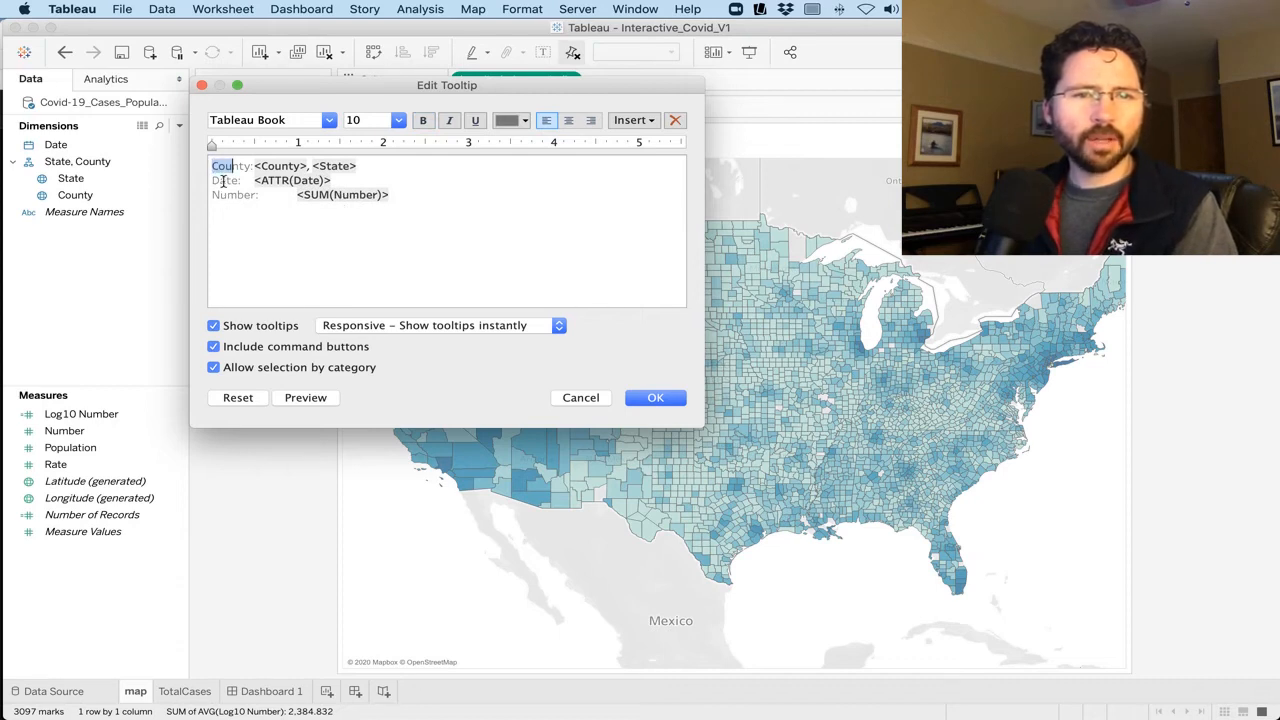
pyautogui.press('BackSpace')
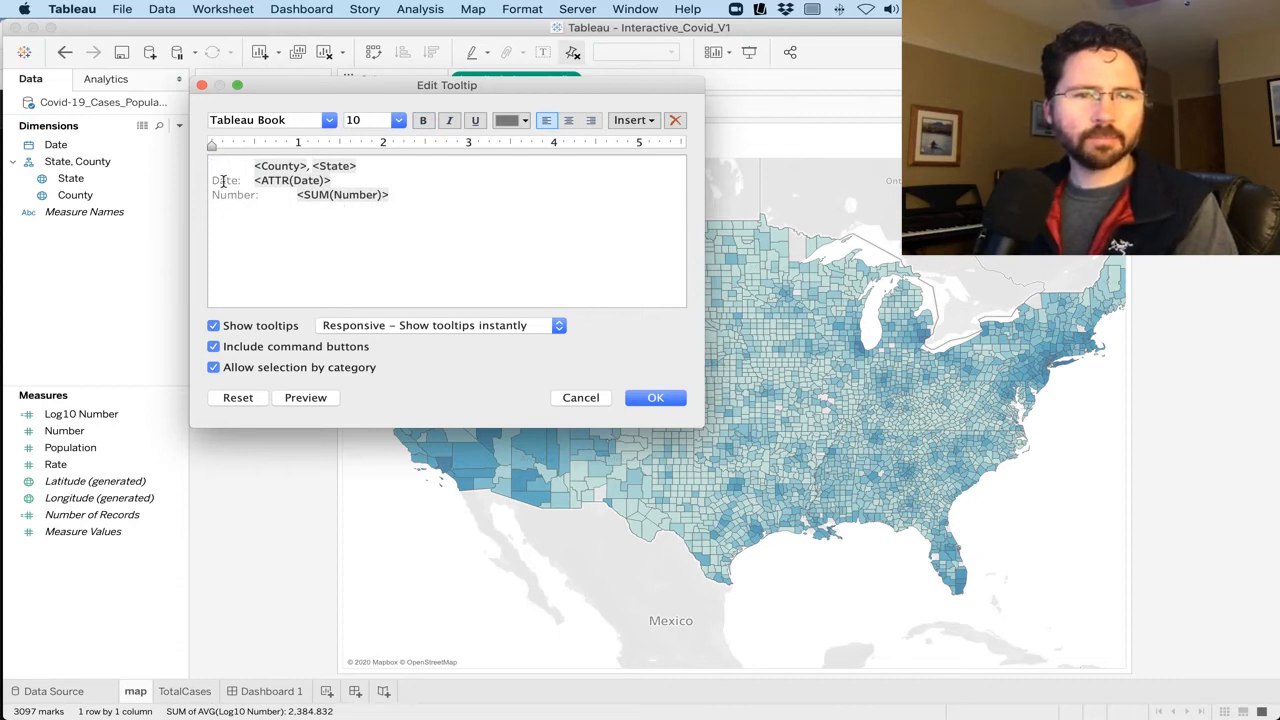
# - Remove the tooltip's "Date:" label and join <ATTR(Date)> to the county and state line with the word "on"
pyautogui.hotkey('shift', 'Right')
pyautogui.hotkey('shift', 'Right')
pyautogui.hotkey('shift', 'Right')
pyautogui.hotkey('shift', 'Right')
pyautogui.hotkey('shift', 'Right')
pyautogui.hotkey('shift', 'Right')
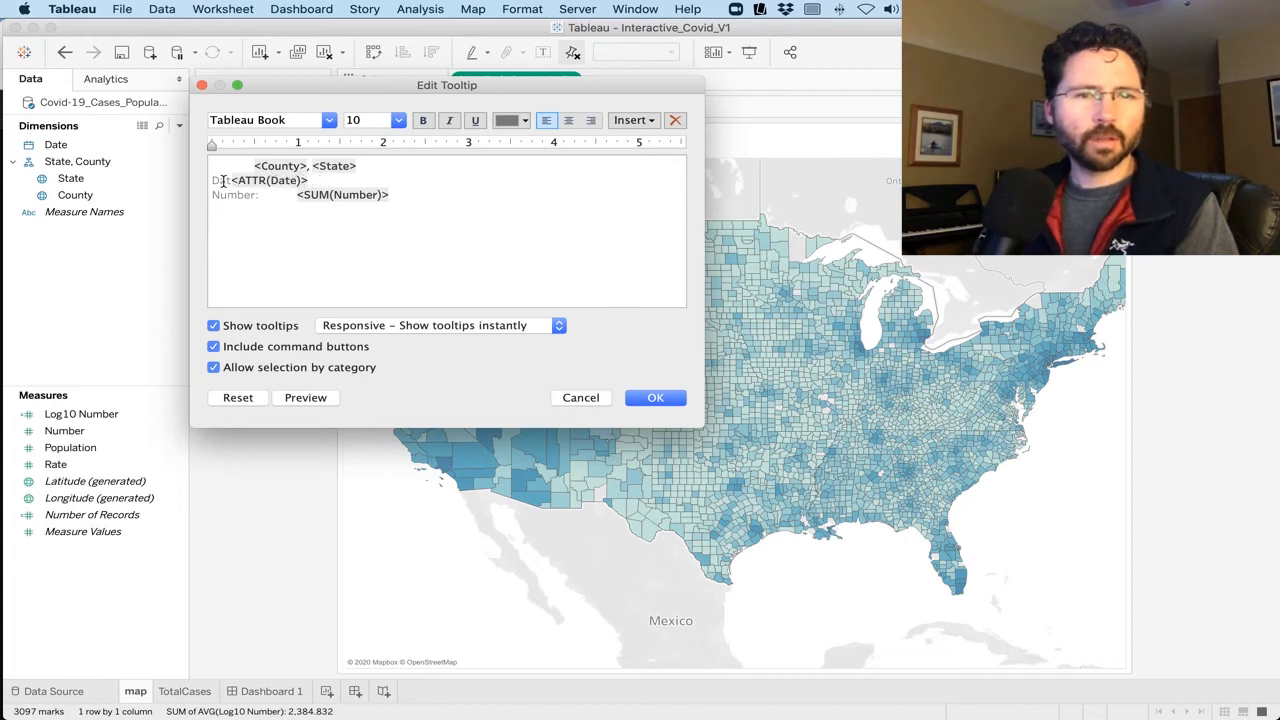
pyautogui.press('BackSpace')
pyautogui.press('BackSpace')
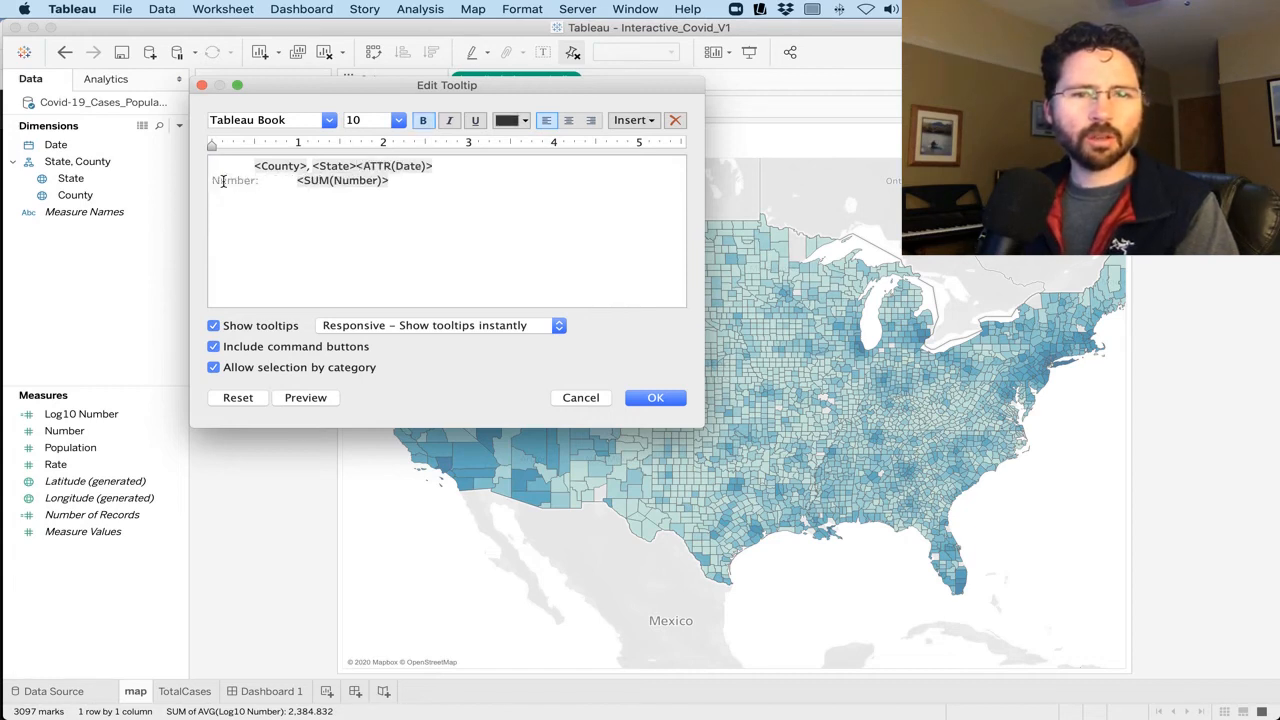
pyautogui.write('on')
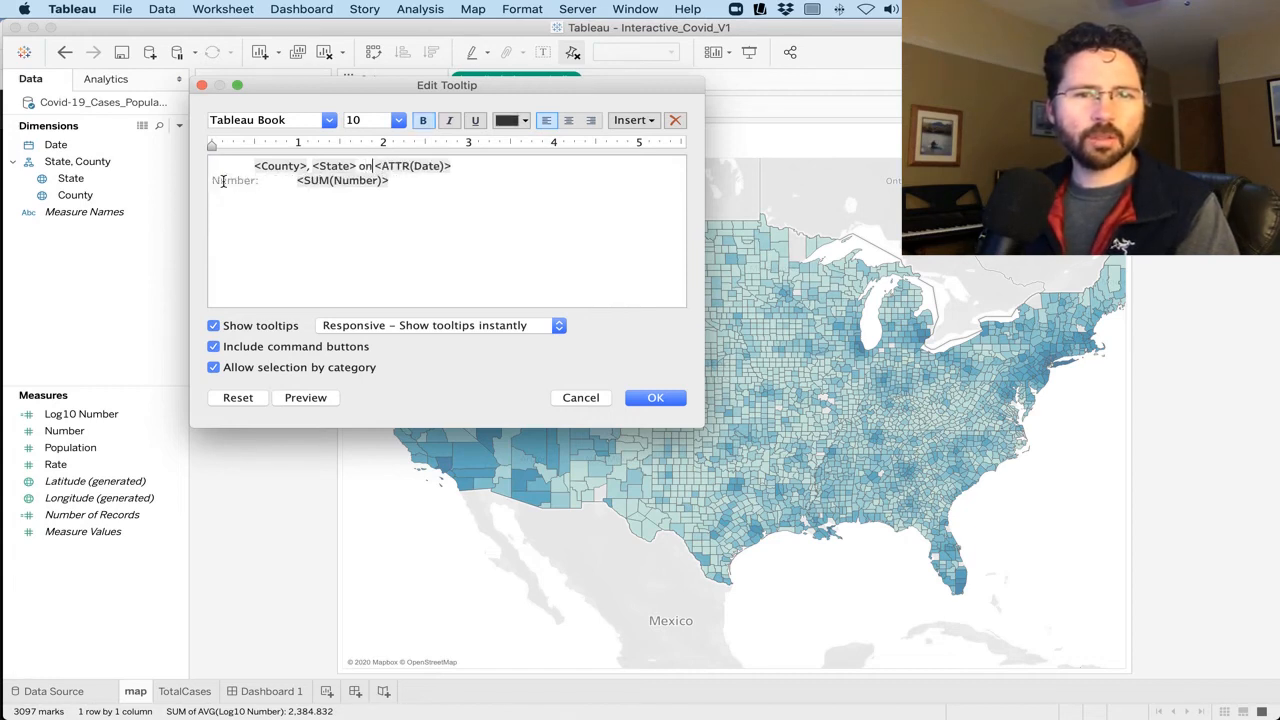
# - Remove the blank indent in front of <County> on the tooltip's first line
pyautogui.press('Left')
pyautogui.press('Left')
pyautogui.press('Left')
pyautogui.press('Left')
pyautogui.press('Left')
pyautogui.press('Left')
pyautogui.press('Left')
pyautogui.press('Left')
pyautogui.press('Left')
pyautogui.press('Left')
pyautogui.press('Left')
pyautogui.press('Left')
pyautogui.press('Left')
pyautogui.press('Left')
pyautogui.press('Left')
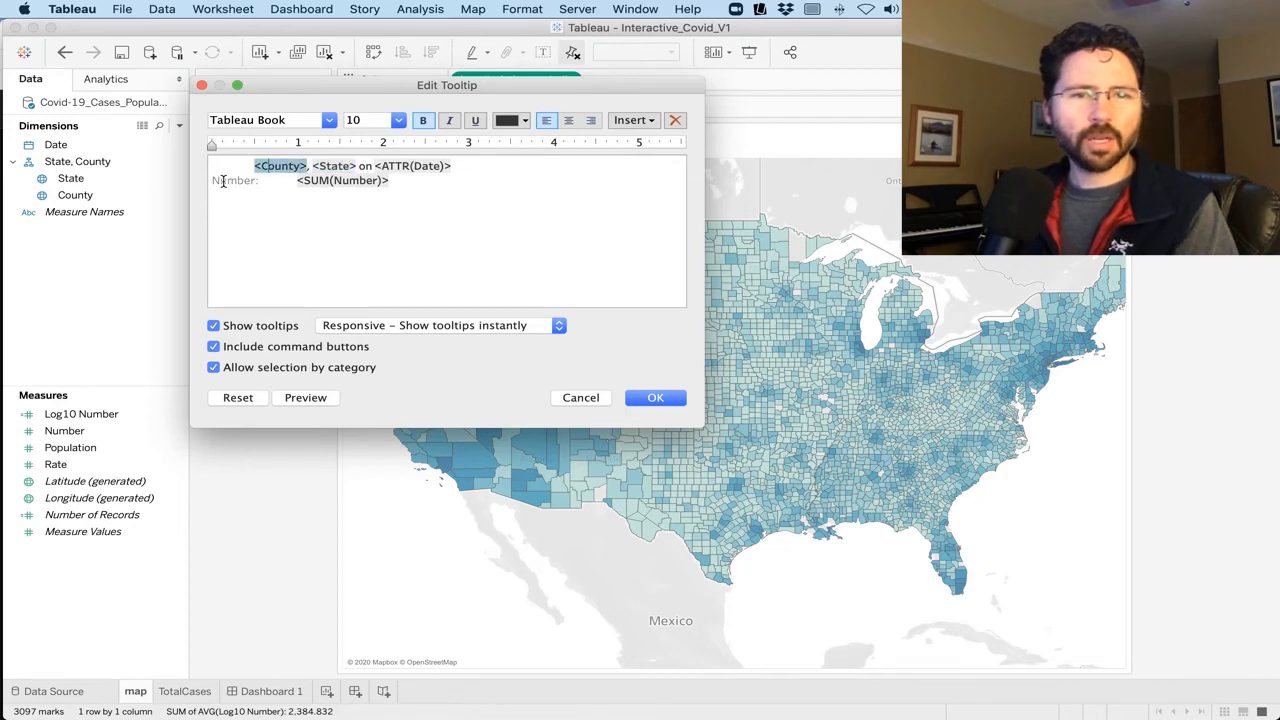
pyautogui.press('Left')
pyautogui.press('Left')
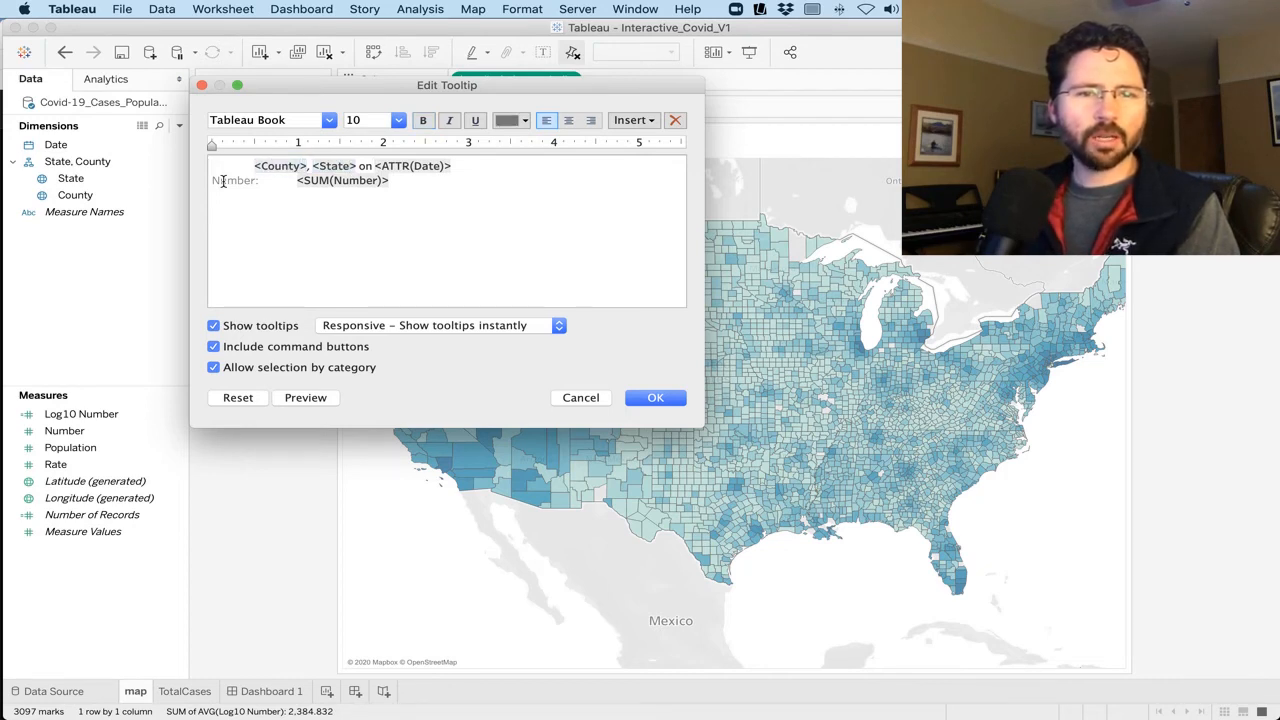
pyautogui.press('BackSpace')
# - Replace the "Number:" label in front of <SUM(Number)> in the tooltip with "Case:"
pyautogui.press('Down')
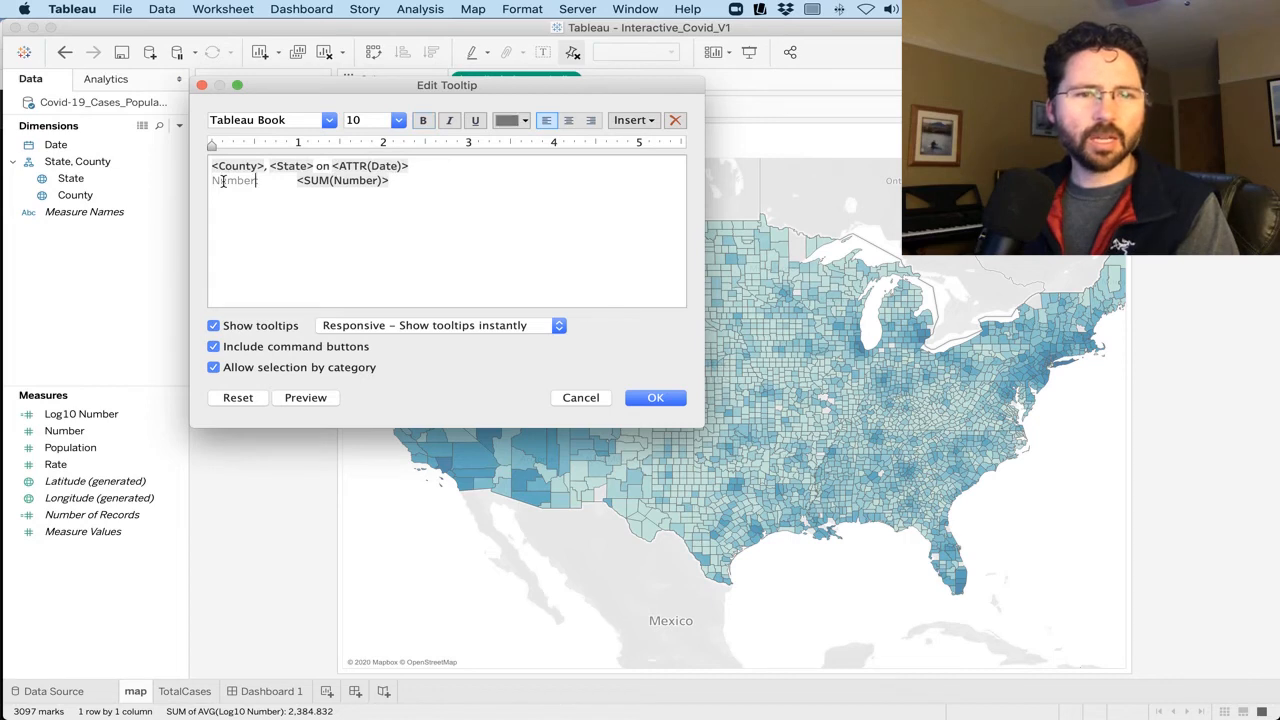
pyautogui.press('BackSpace')
pyautogui.press('BackSpace')
pyautogui.press('BackSpace')
pyautogui.press('BackSpace')
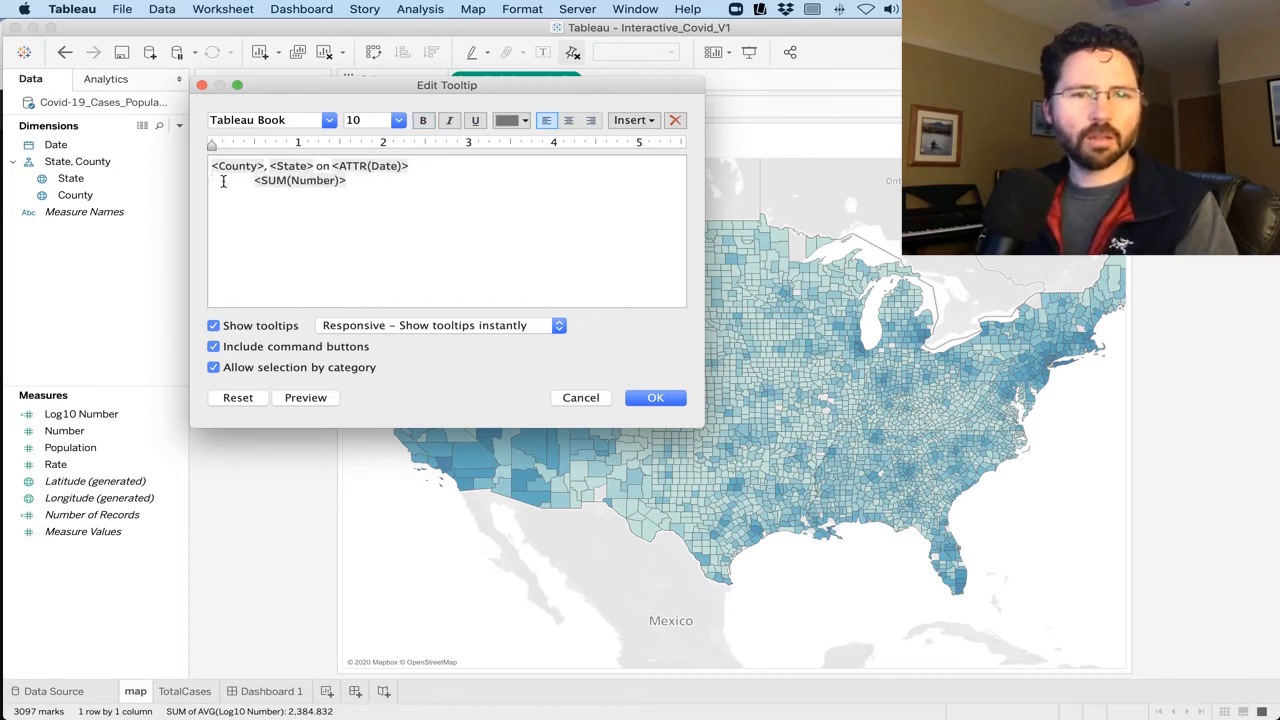
pyautogui.write('Th')
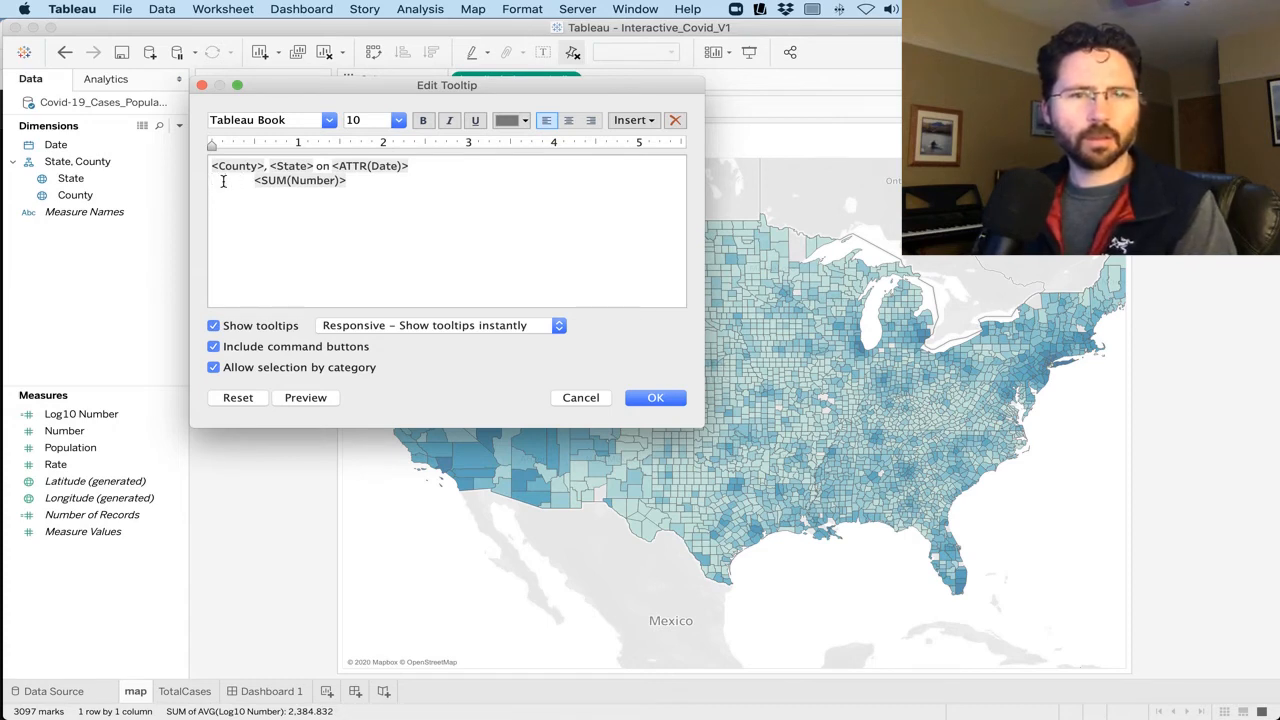
pyautogui.write('se:')
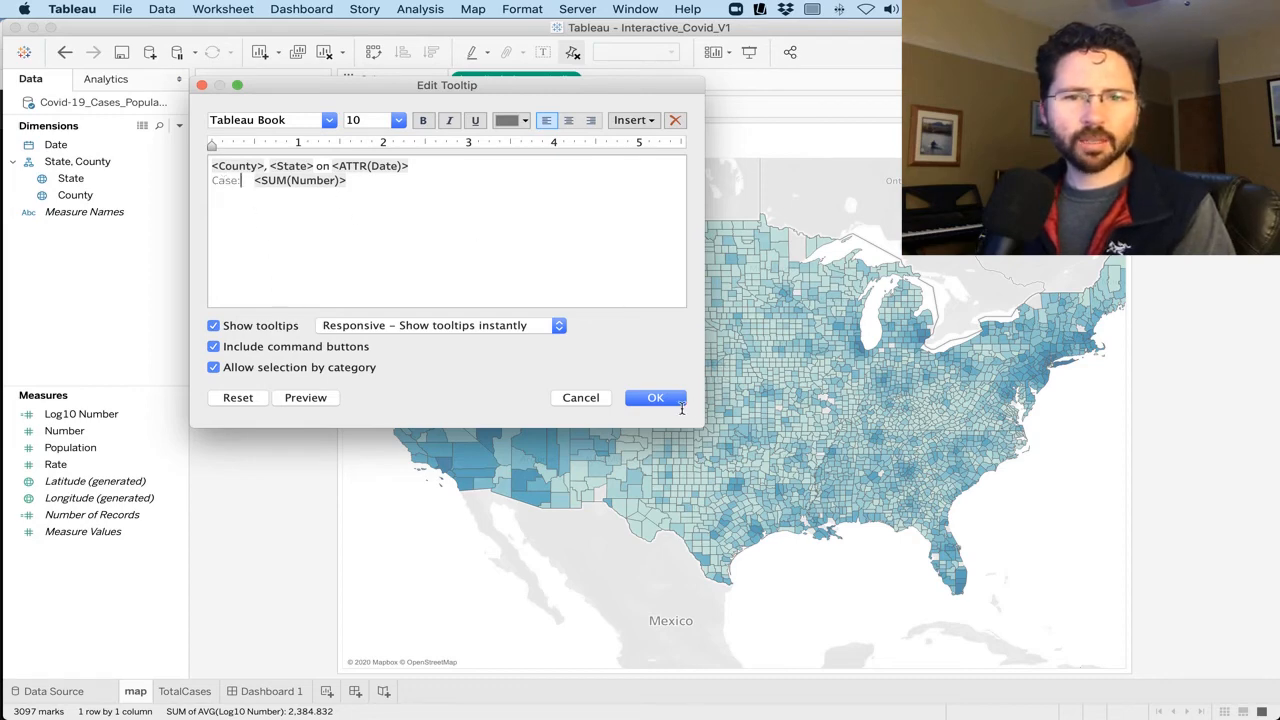
# - Apply the tooltip edits to the map and check the tooltips of Coconino, Arizona and San Juan, Utah
pyautogui.click(655, 398)
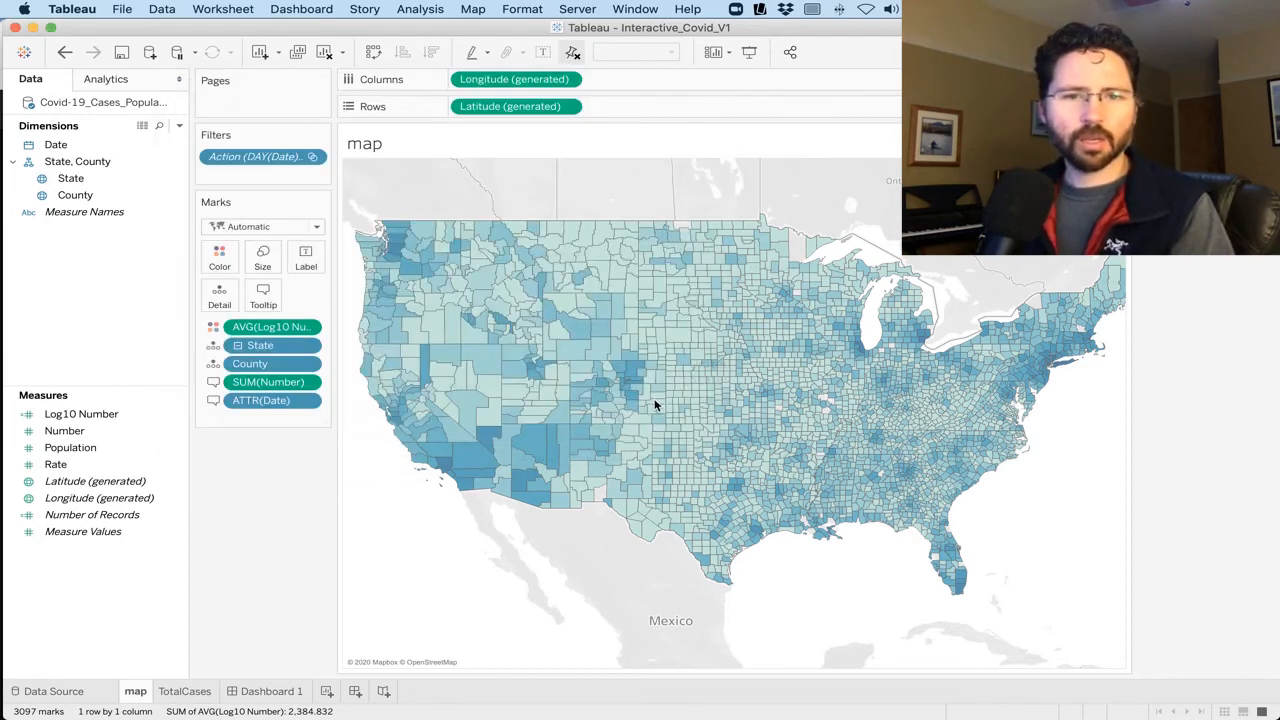
pyautogui.click(535, 447)
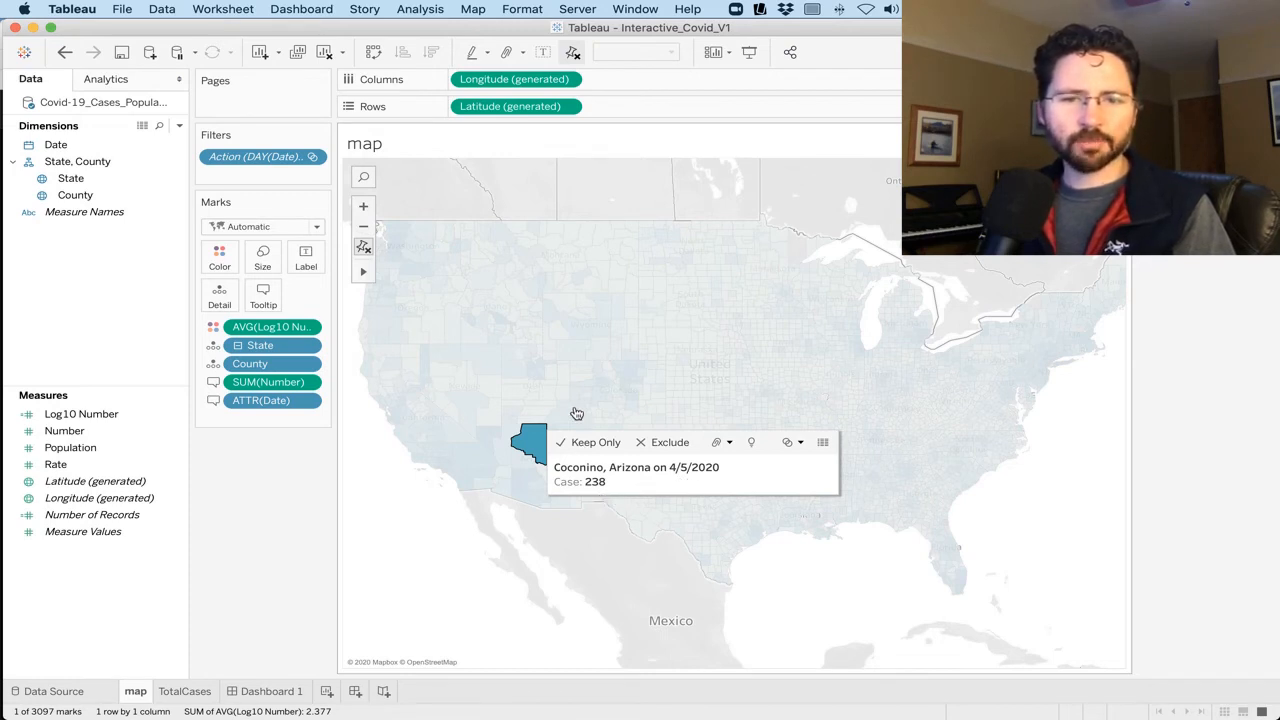
pyautogui.moveTo(574, 412)
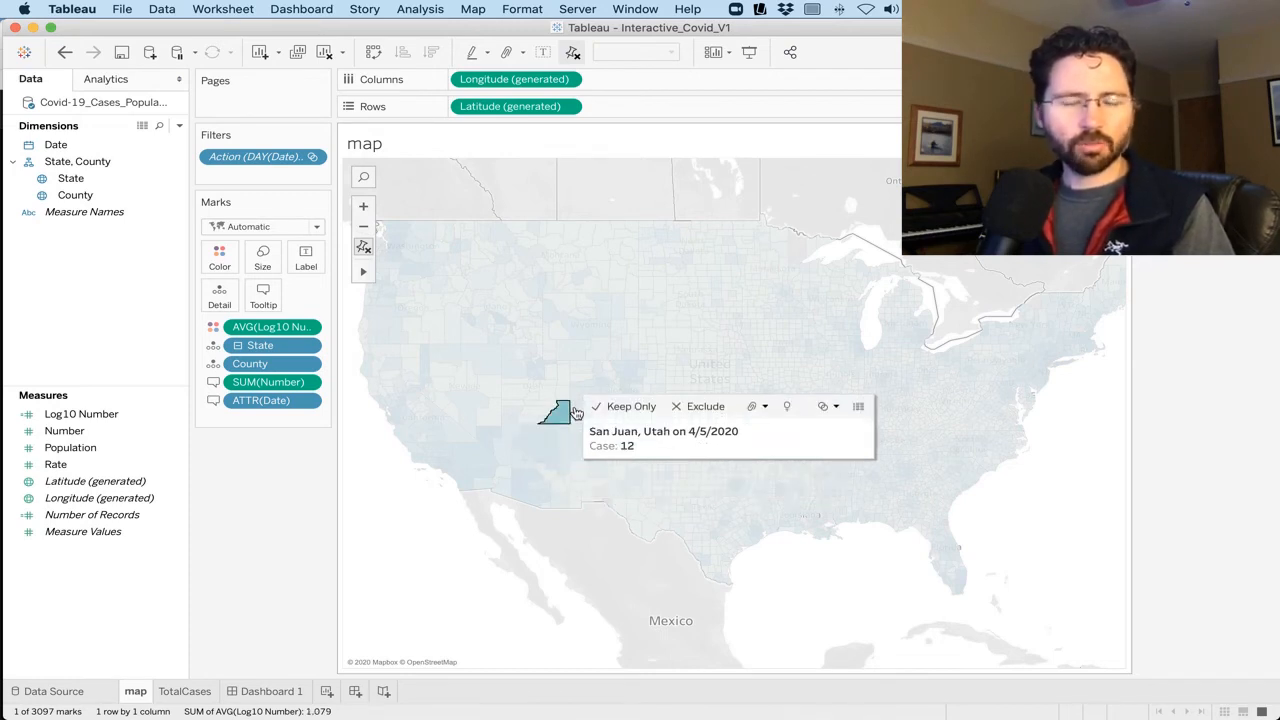
pyautogui.click(251, 504)
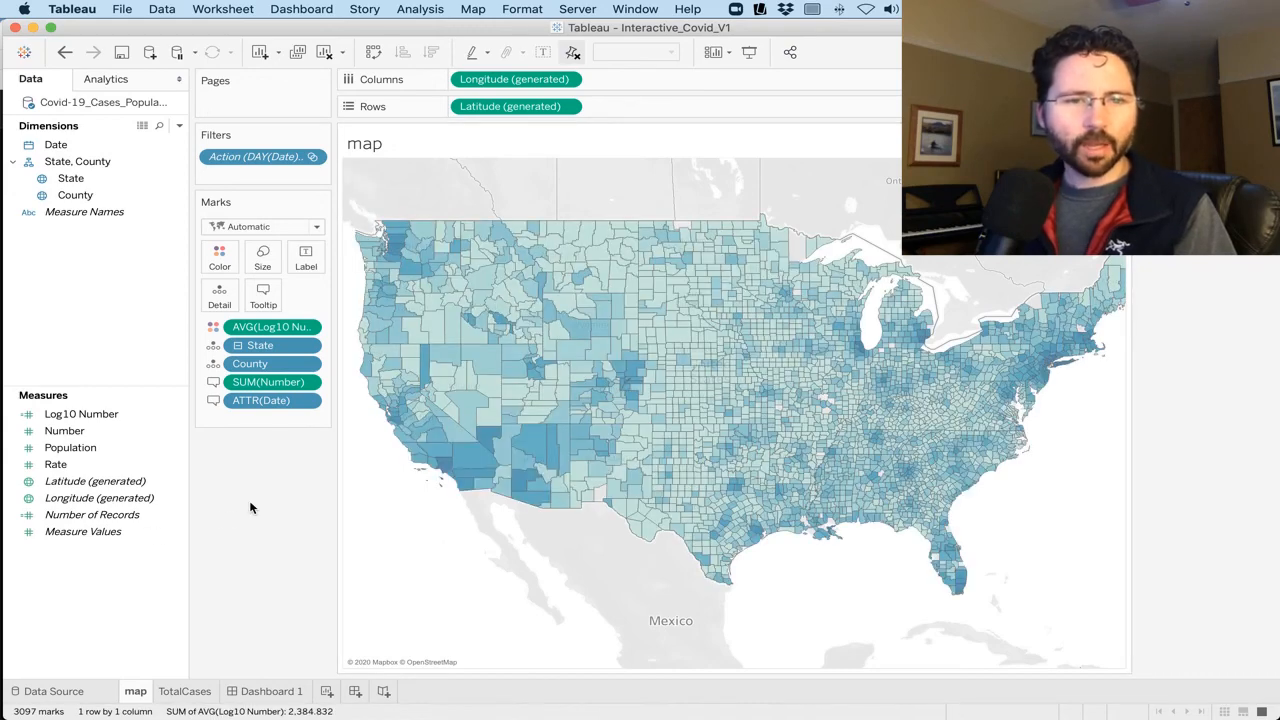
pyautogui.click(263, 292)
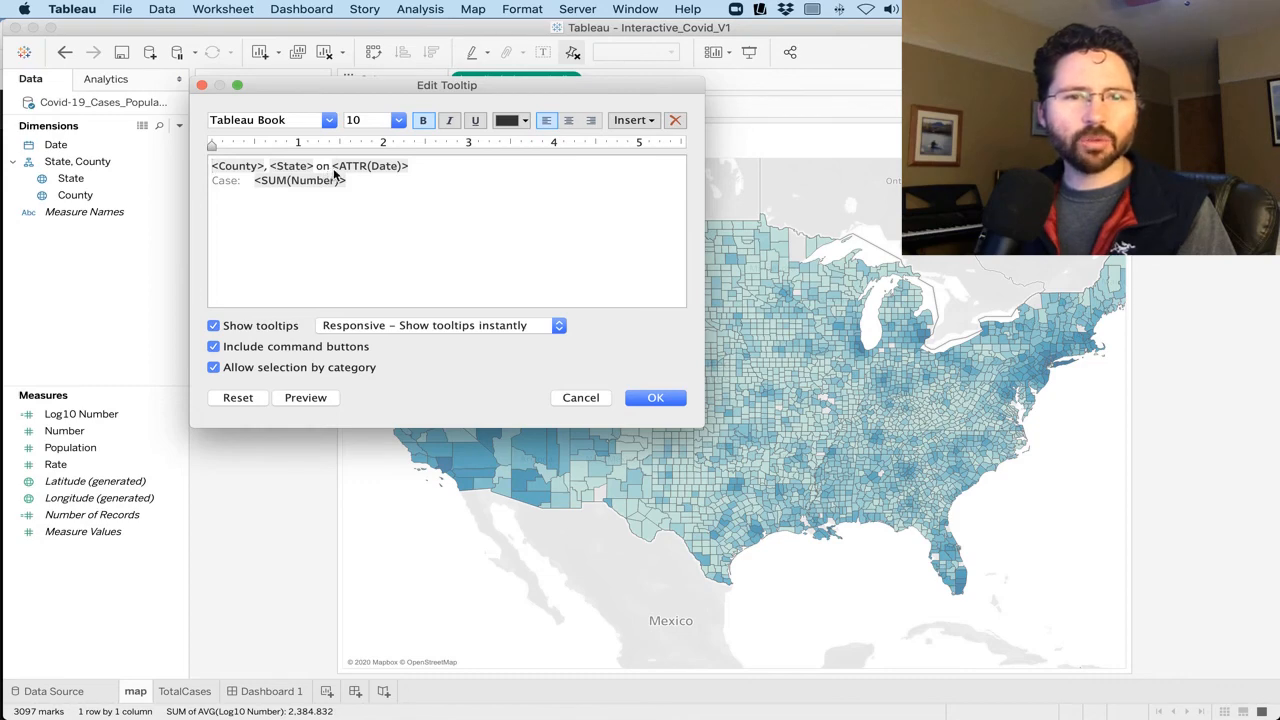
pyautogui.click(656, 398)
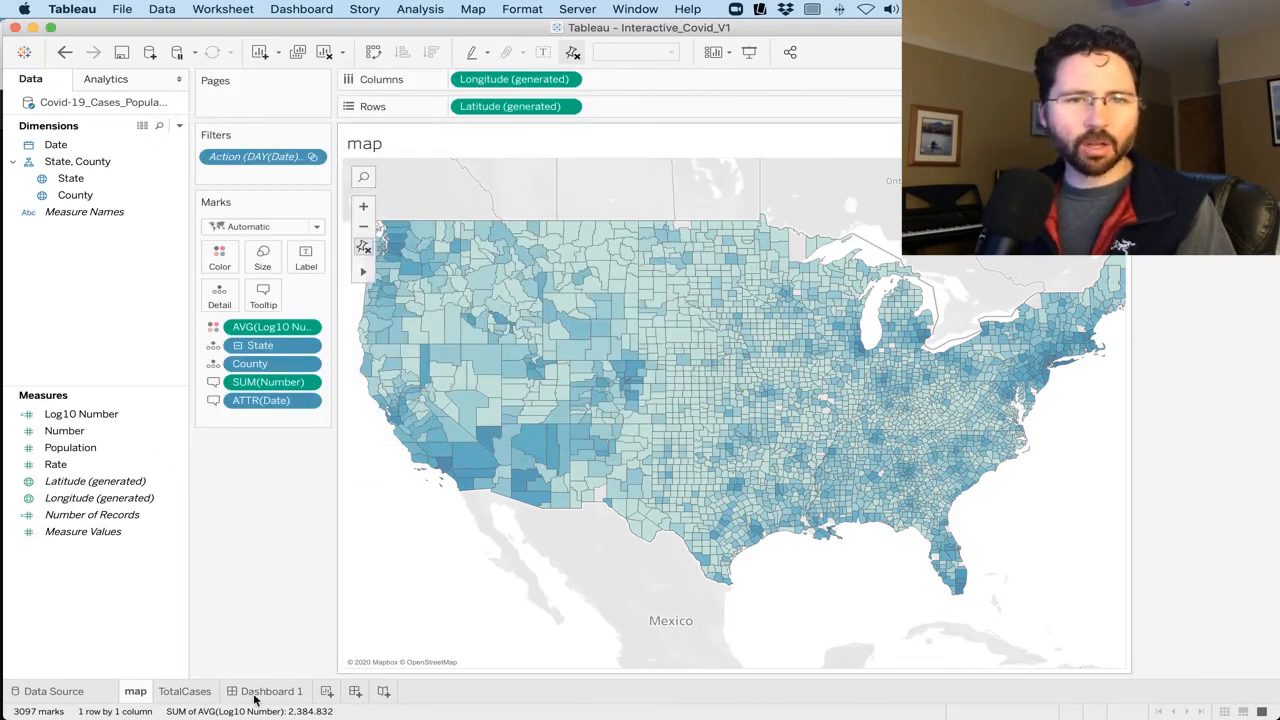
# - Replace the map sheet's title with "Distribution of Covid-19 Cases on <ATTR(Date)>"
pyautogui.doubleClick(378, 149)
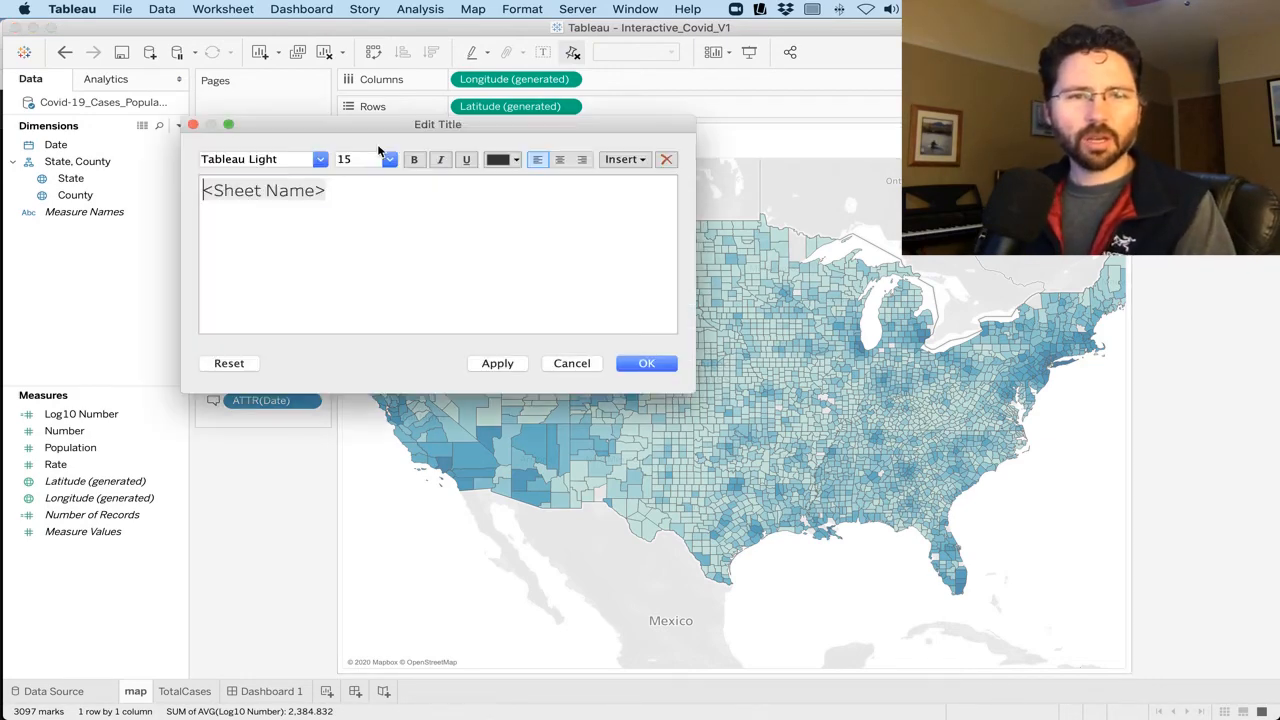
pyautogui.press('super+a')
pyautogui.press('BackSpace')
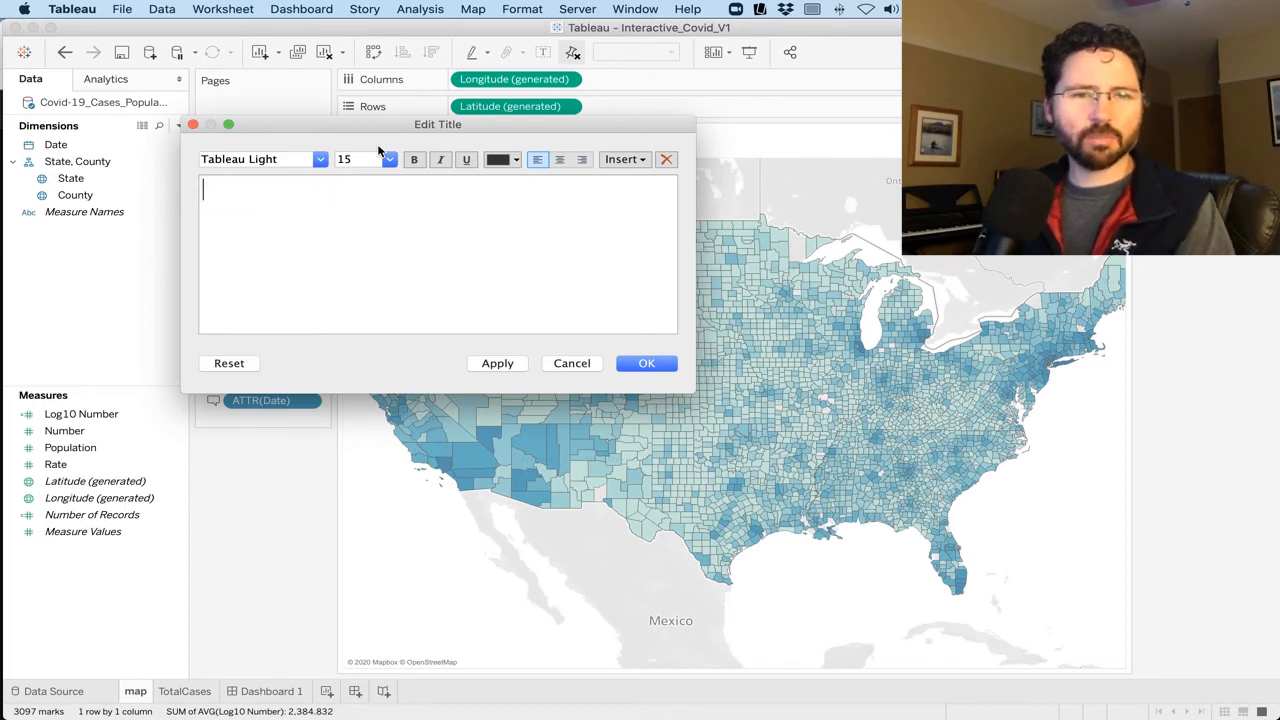
pyautogui.write('Dis')
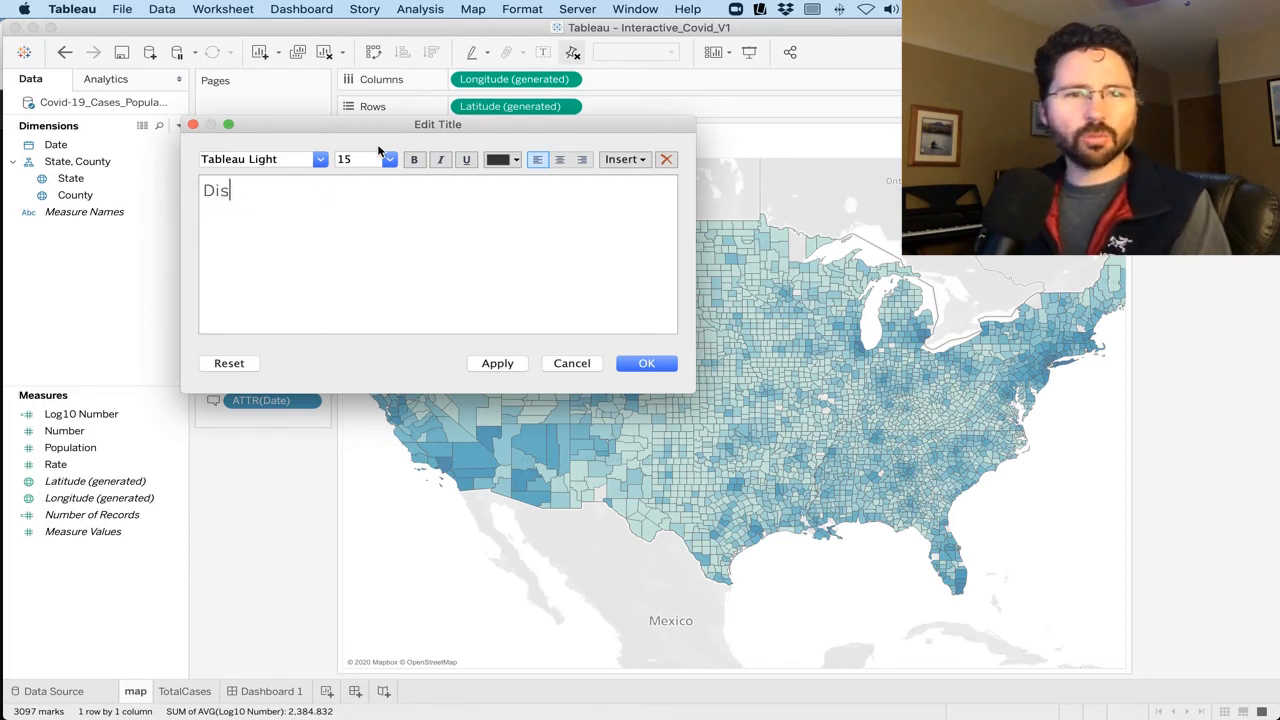
pyautogui.write('tribution')
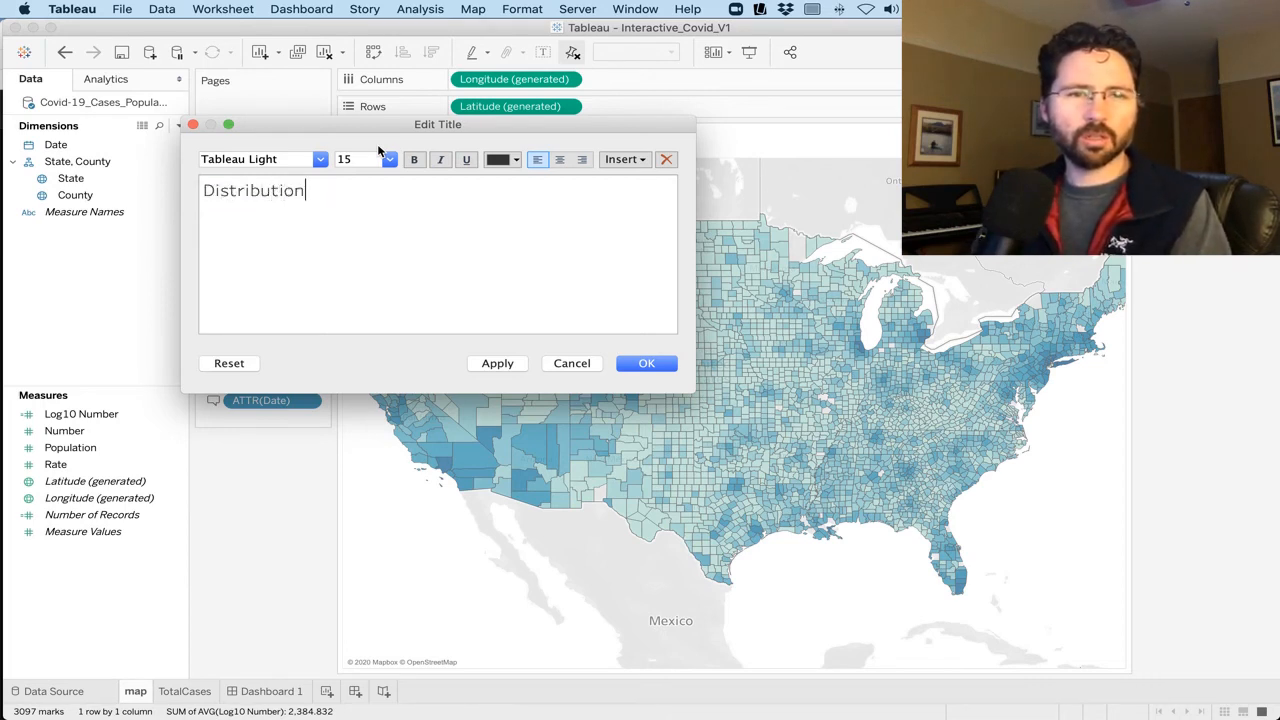
pyautogui.write(' of Covid')
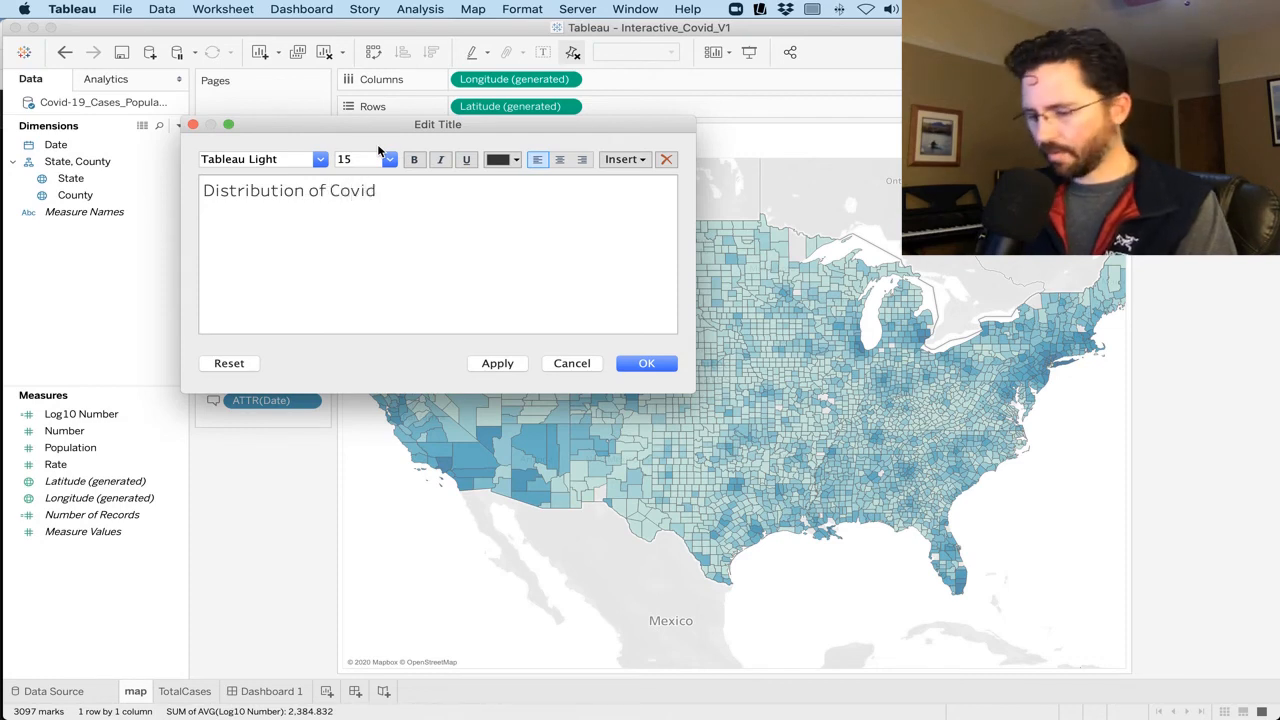
pyautogui.write('-19 C')
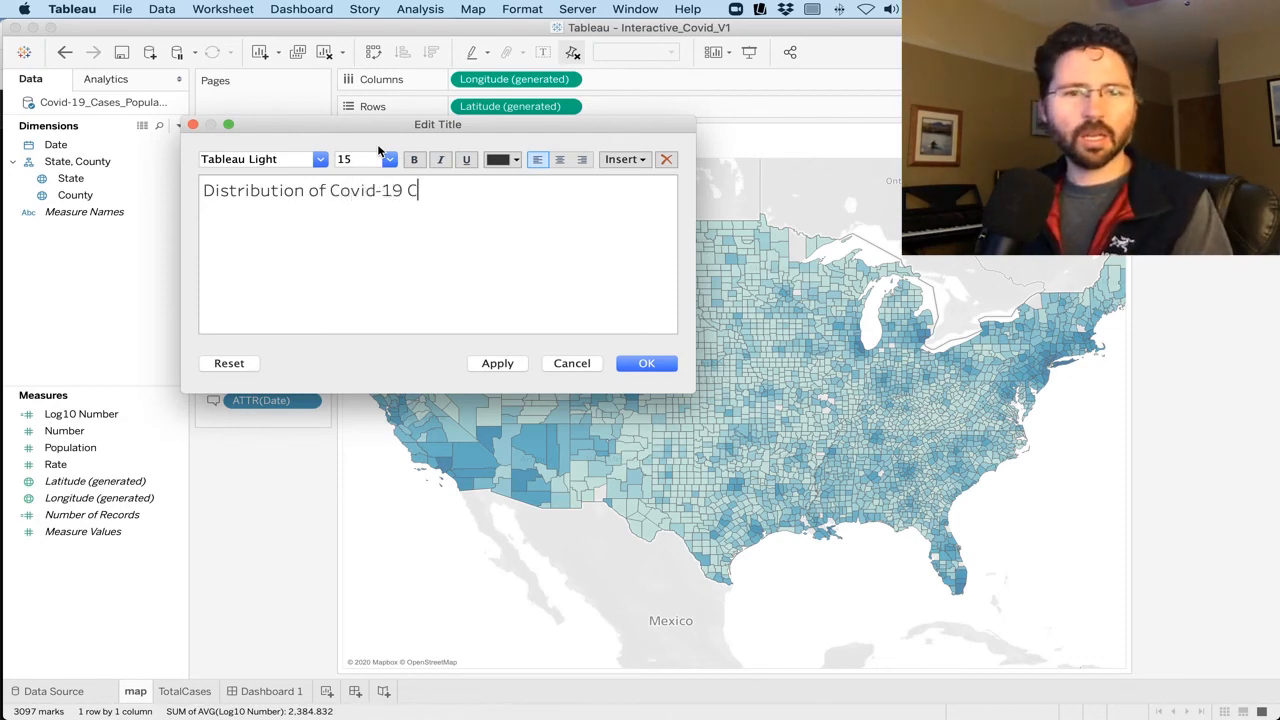
pyautogui.write('ases on <a')
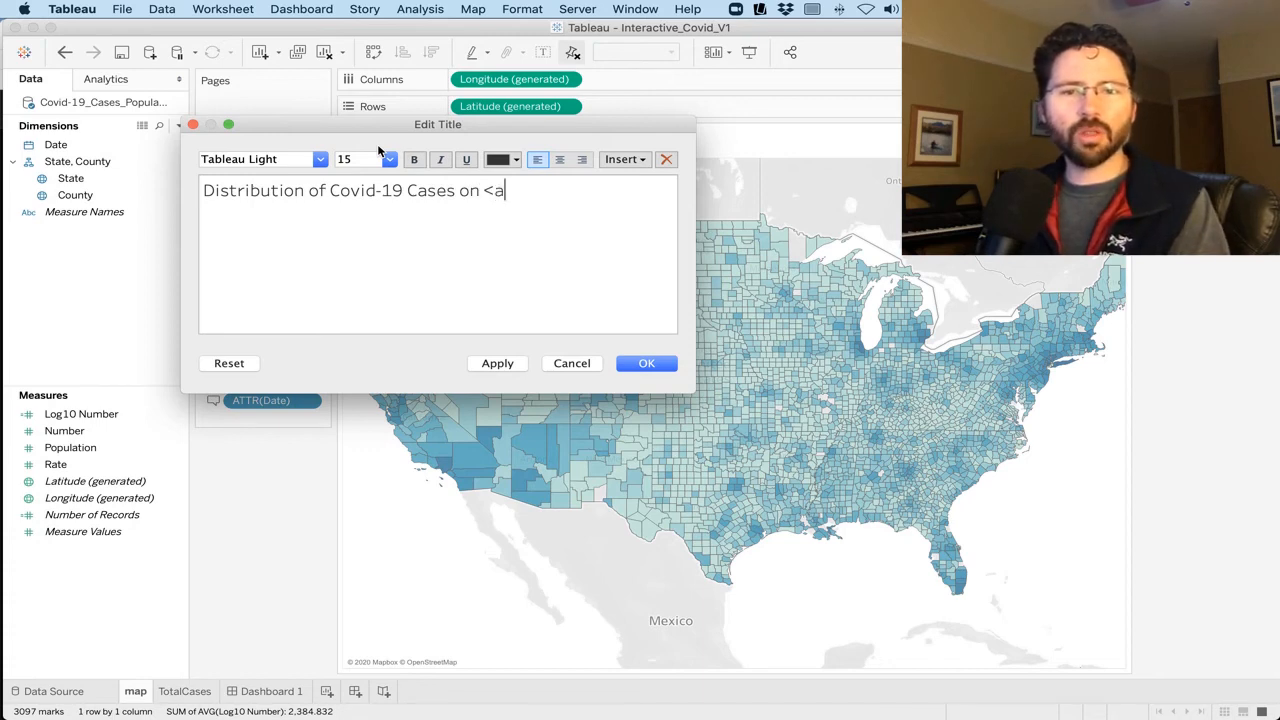
pyautogui.write('ttr(Date)>')
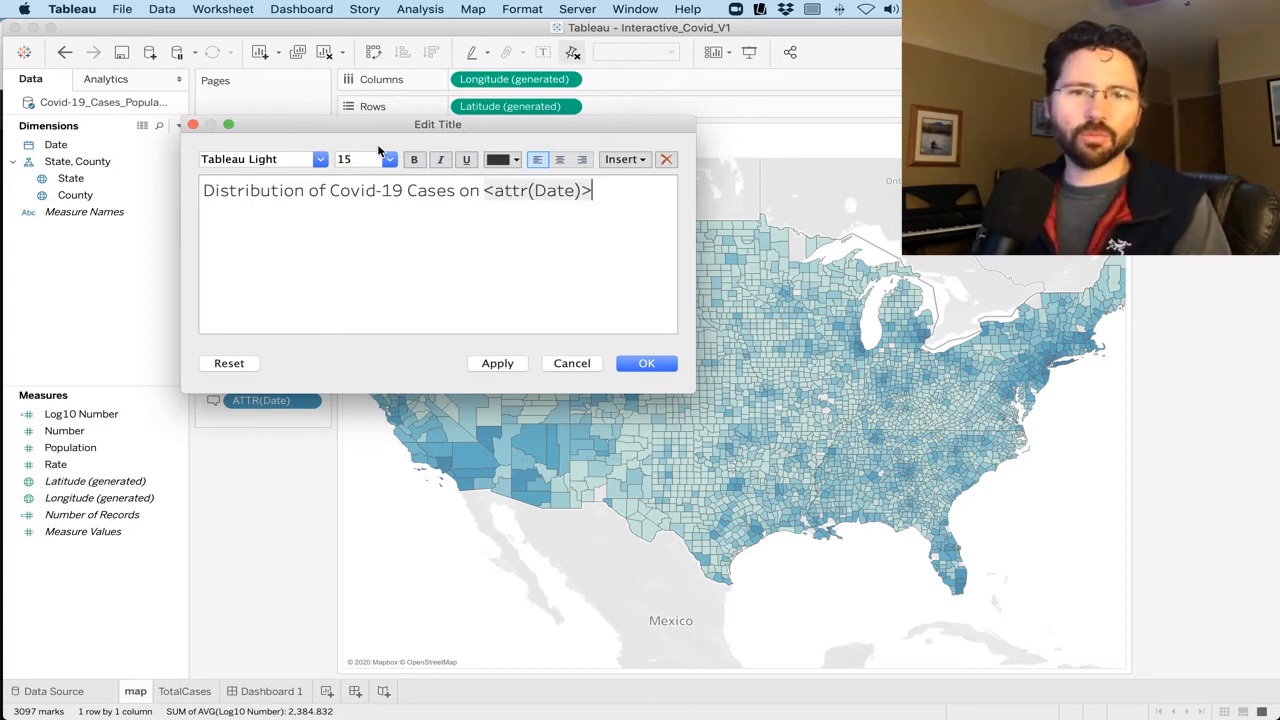
pyautogui.press('BackSpace')
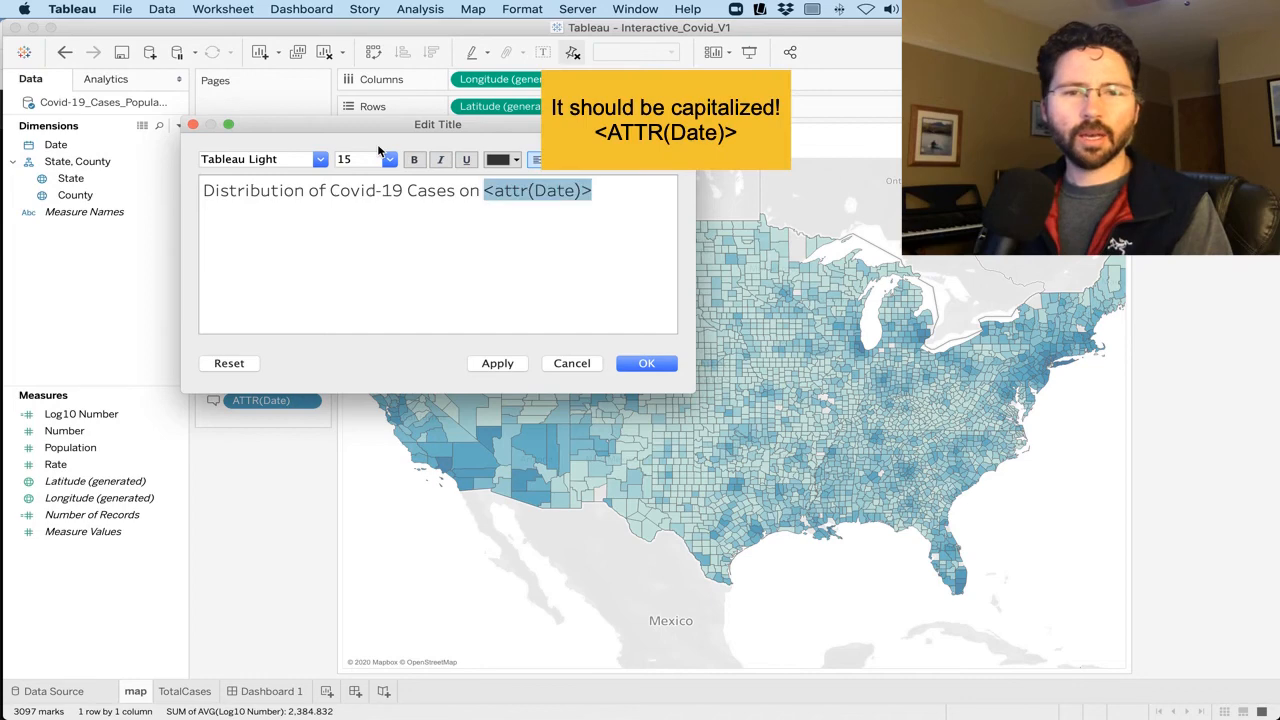
pyautogui.click(654, 370)
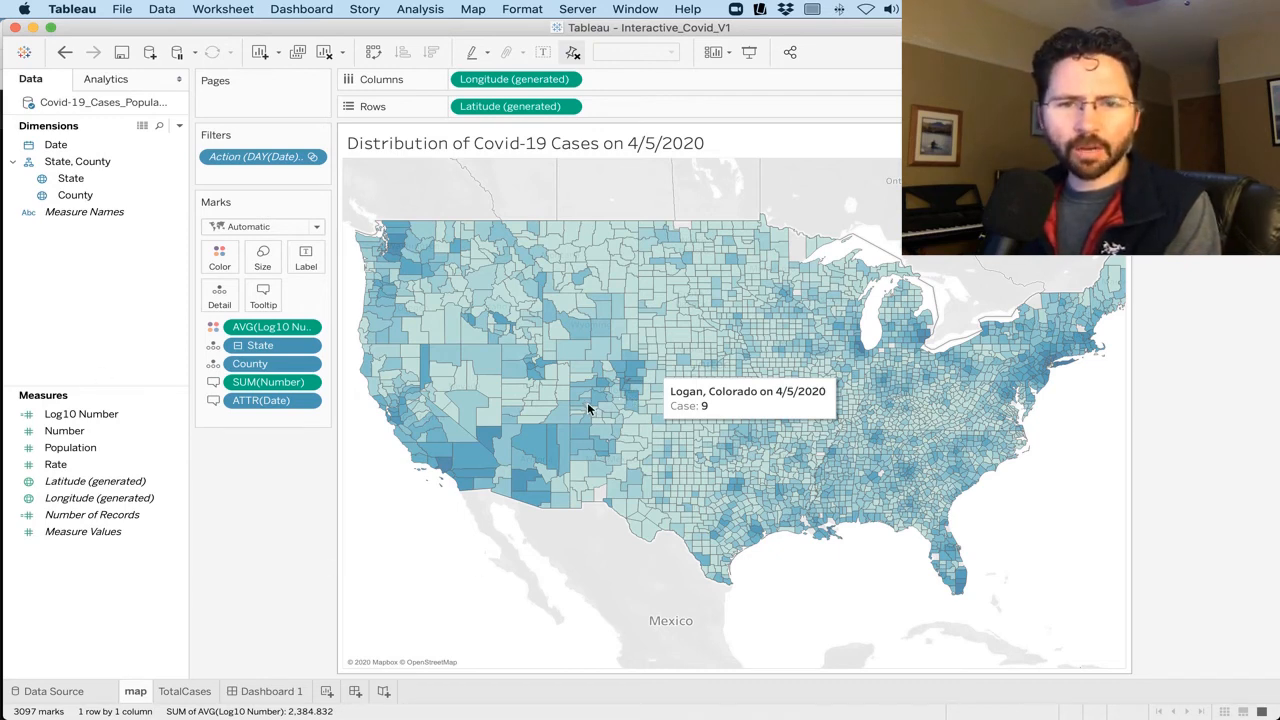
# - In the TotalCases sheet's title, insert "Number of Cases in <State>" in front of the <Sheet Name> placeholder
pyautogui.click(197, 694)
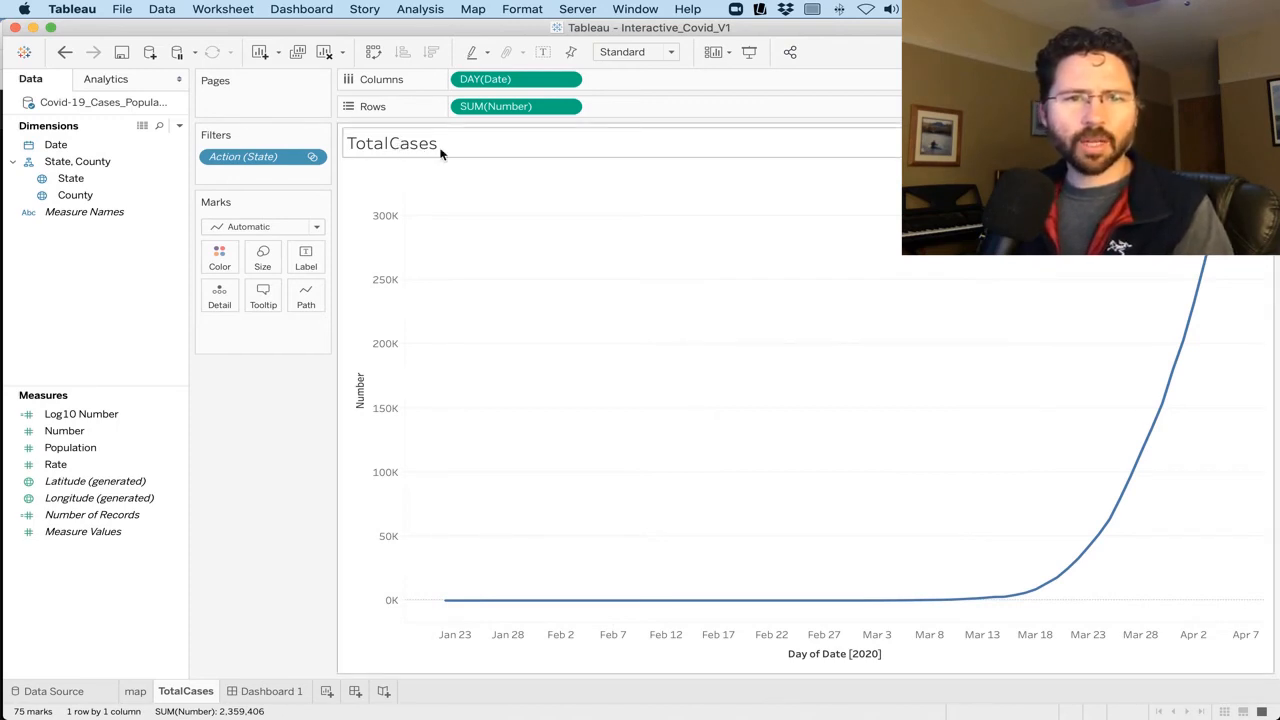
pyautogui.doubleClick(434, 146)
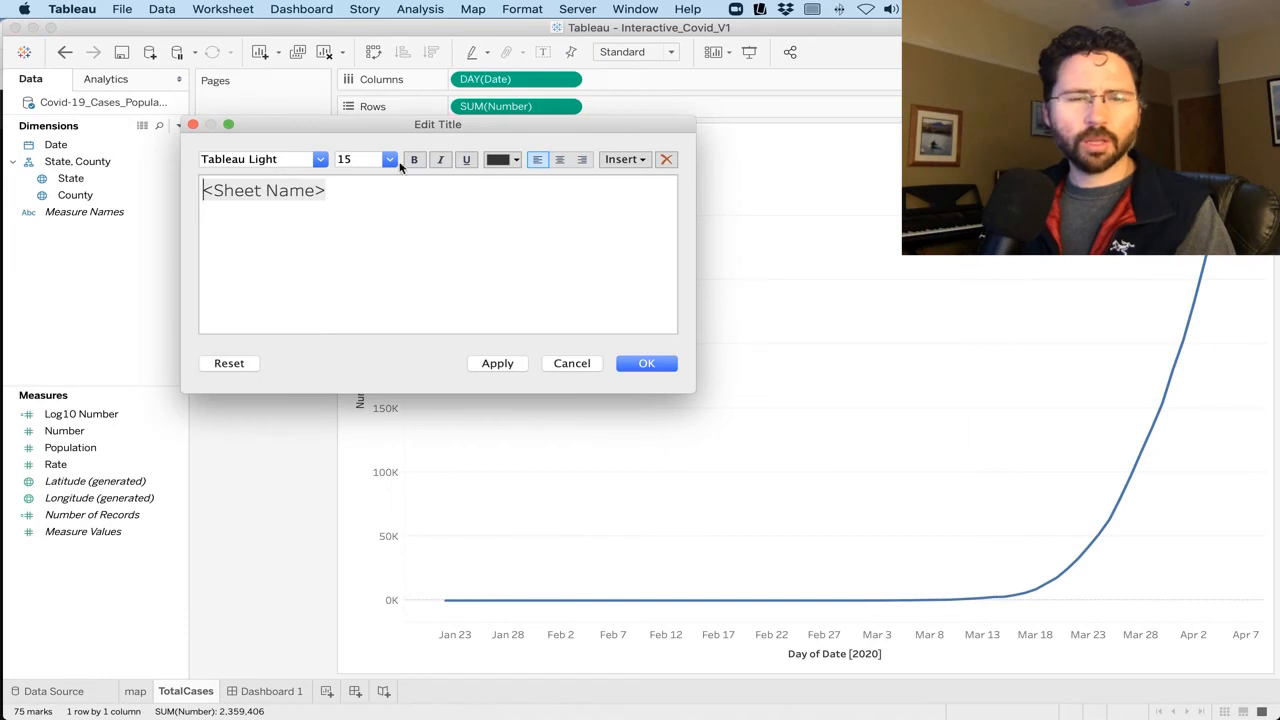
pyautogui.moveTo(368, 138); pyautogui.dragTo(697, 179)
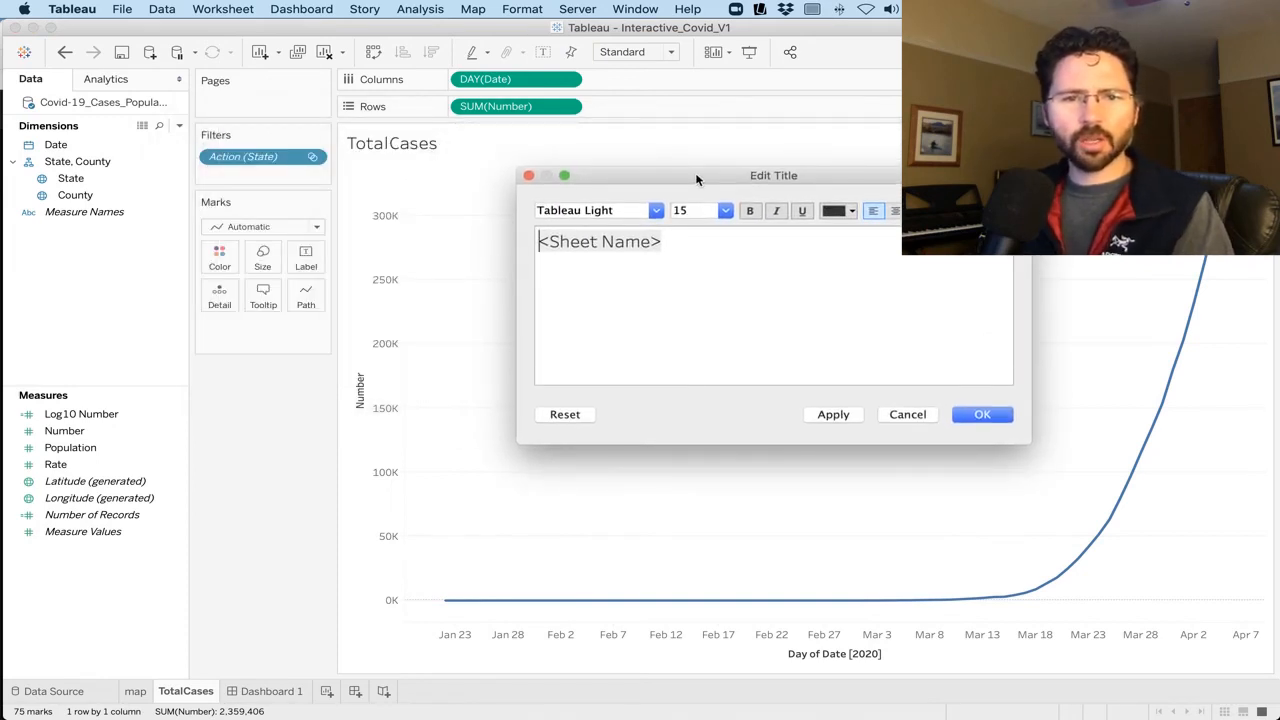
pyautogui.write('T')
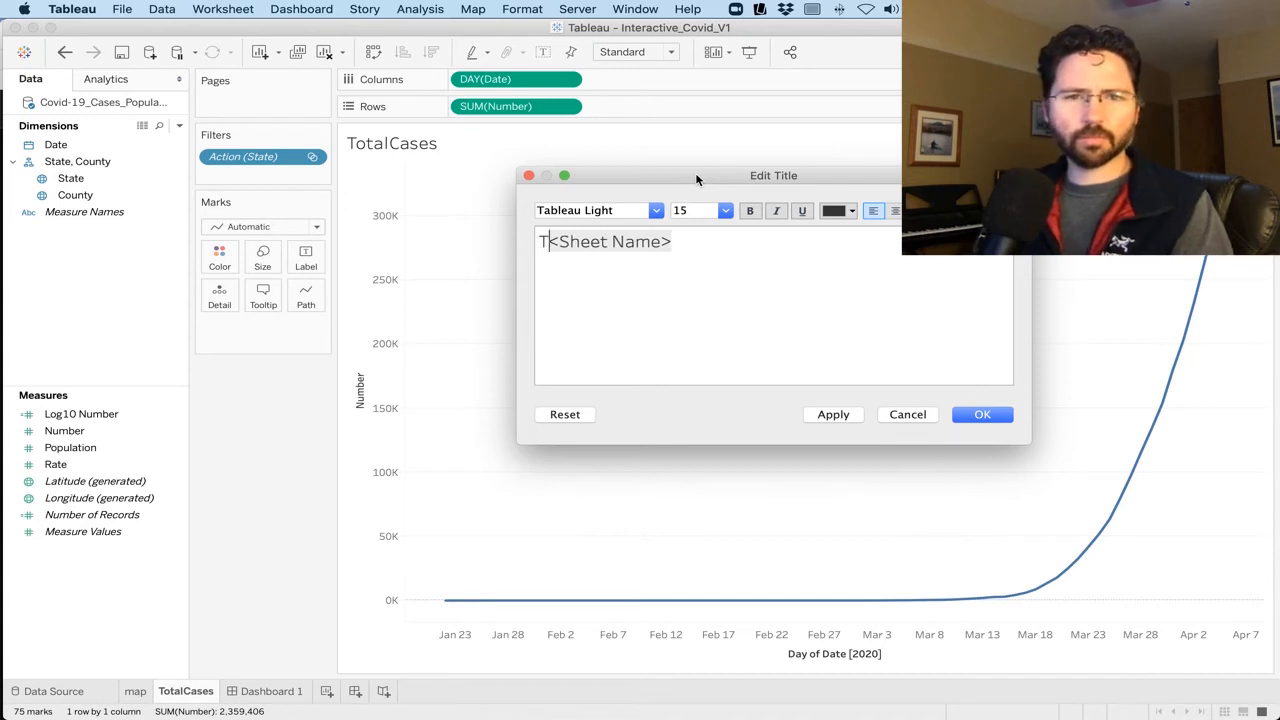
pyautogui.write('ot')
pyautogui.press('BackSpace')
pyautogui.press('BackSpace')
pyautogui.press('BackSpace')
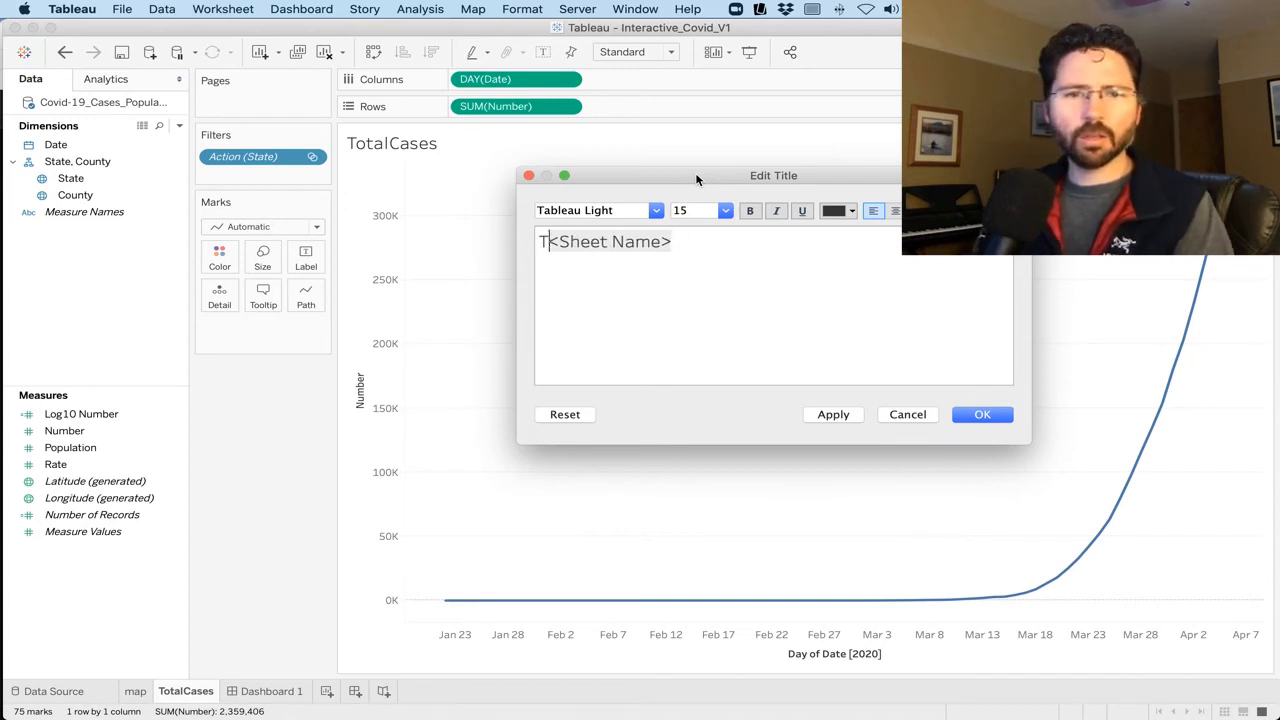
pyautogui.write('Number of ')
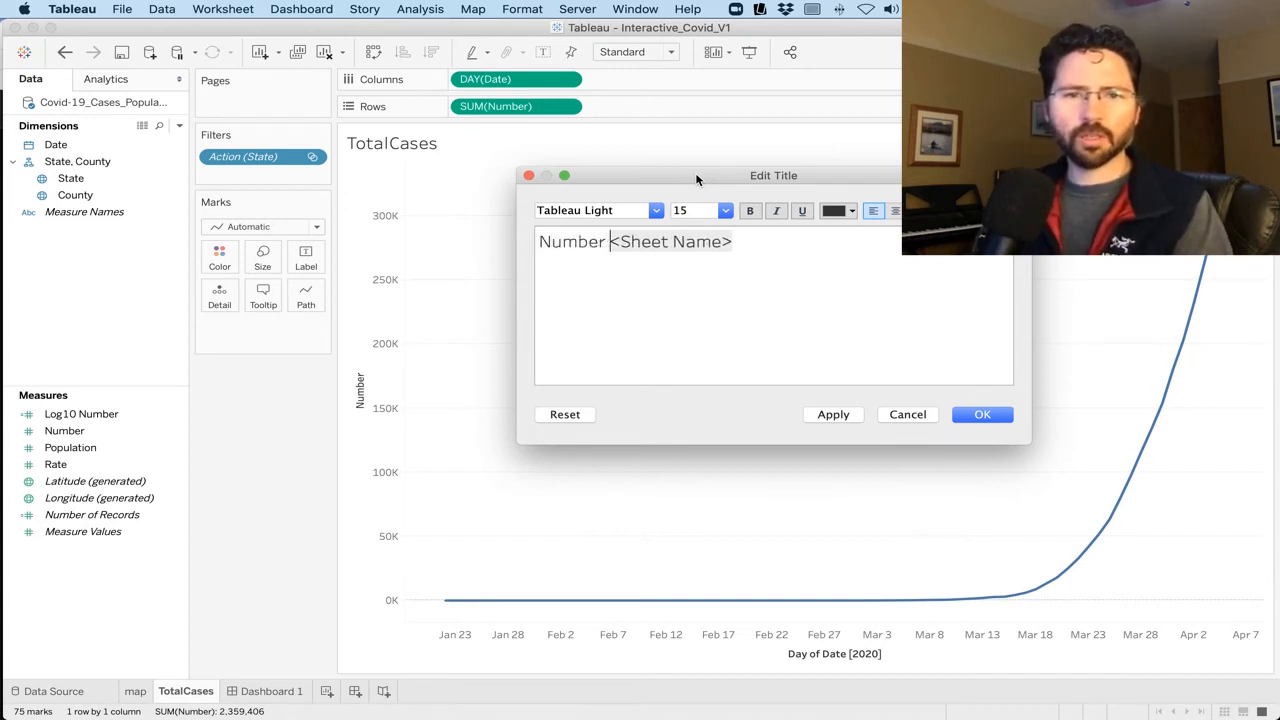
pyautogui.write('case')
pyautogui.press('BackSpace')
pyautogui.press('BackSpace')
pyautogui.press('BackSpace')
pyautogui.press('BackSpace')
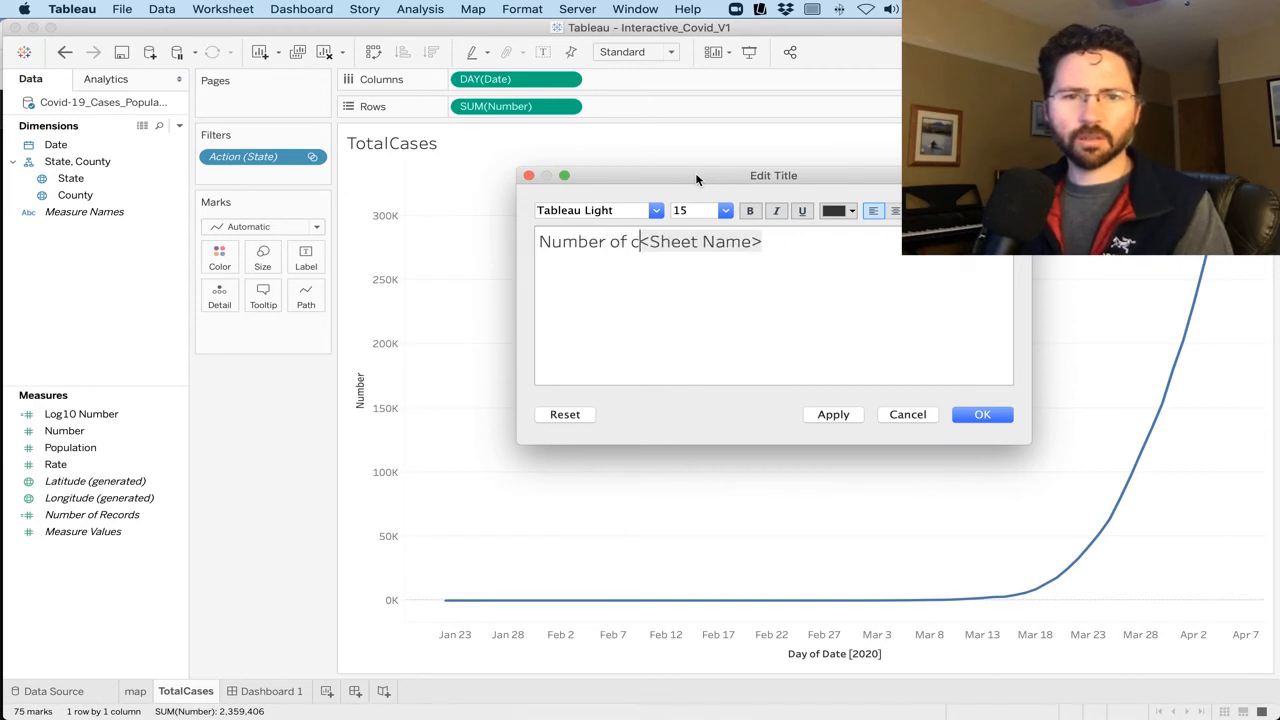
pyautogui.write('Cases ')
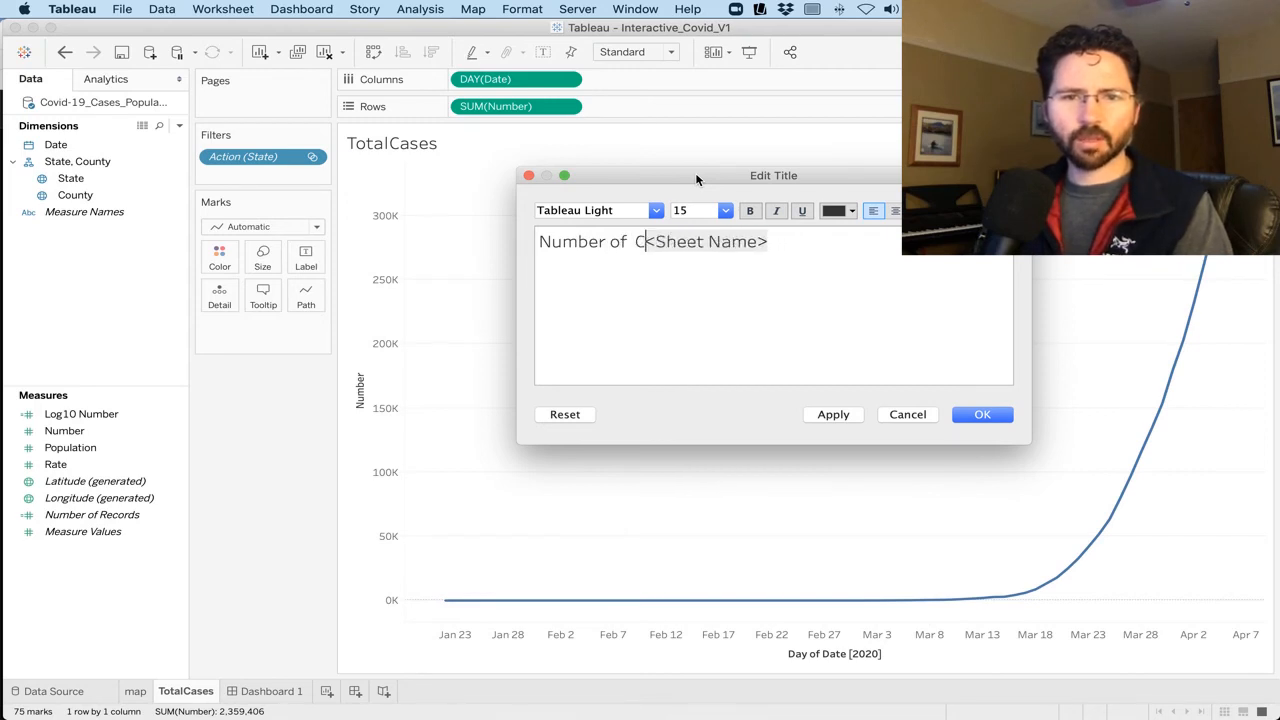
pyautogui.write('in <St')
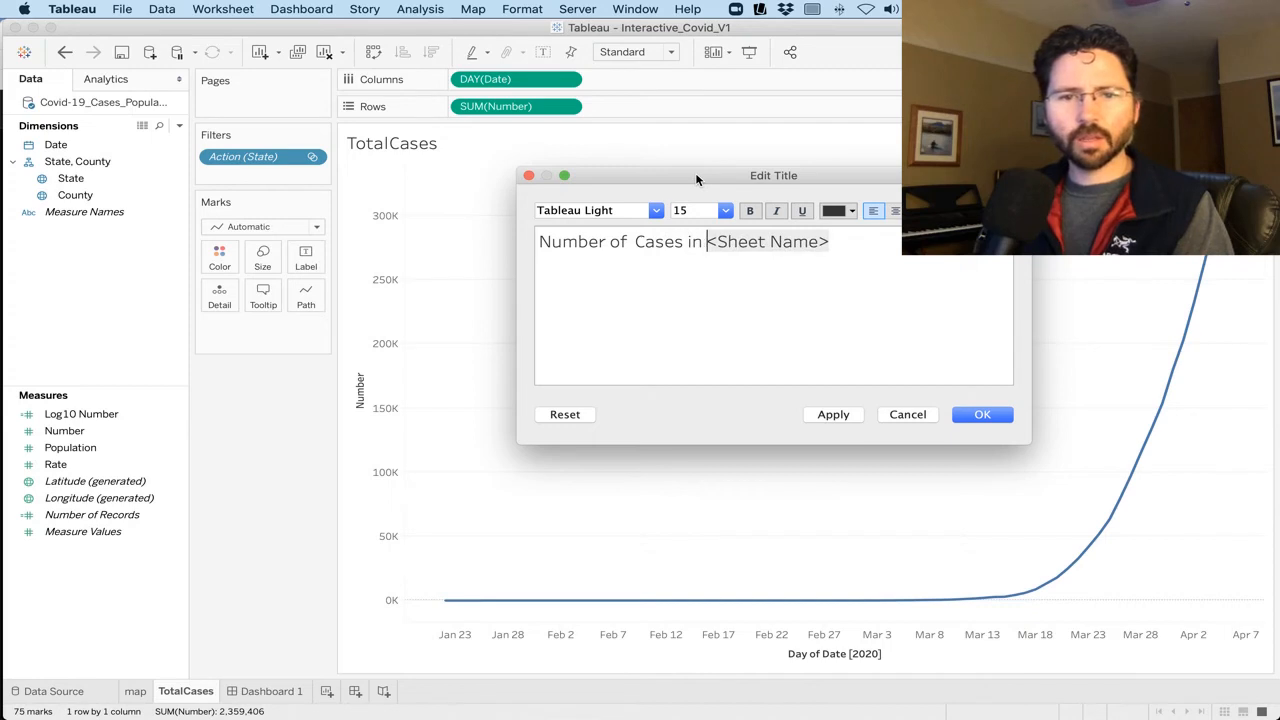
pyautogui.write('ate><S')
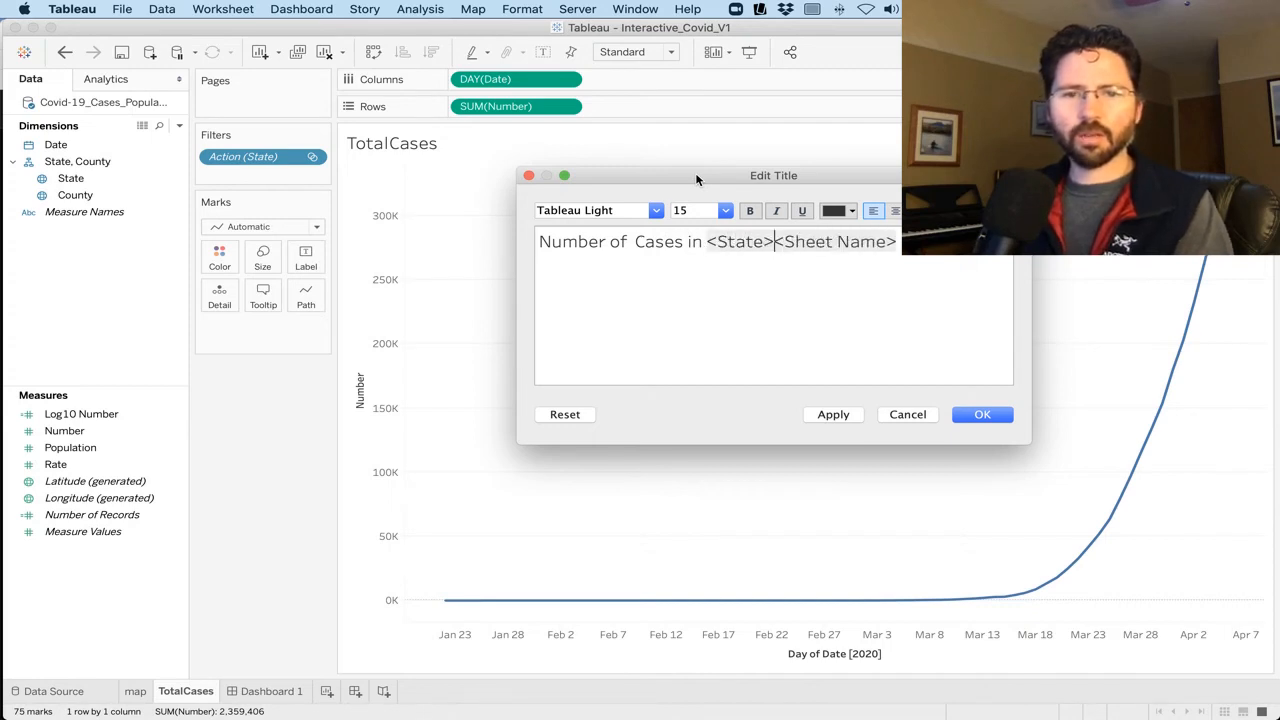
# - Delete the <Sheet Name> placeholder from the end of the TotalCases title and apply the title
pyautogui.hotkey('shift', 'Right')
pyautogui.hotkey('shift', 'Right')
pyautogui.hotkey('shift', 'Right')
pyautogui.hotkey('shift', 'Right')
pyautogui.hotkey('shift', 'Right')
pyautogui.hotkey('shift', 'Right')
pyautogui.hotkey('shift', 'Right')
pyautogui.hotkey('shift', 'Right')
pyautogui.hotkey('shift', 'Right')
pyautogui.hotkey('shift', 'Right')
pyautogui.hotkey('shift', 'Right')
pyautogui.hotkey('shift', 'Right')
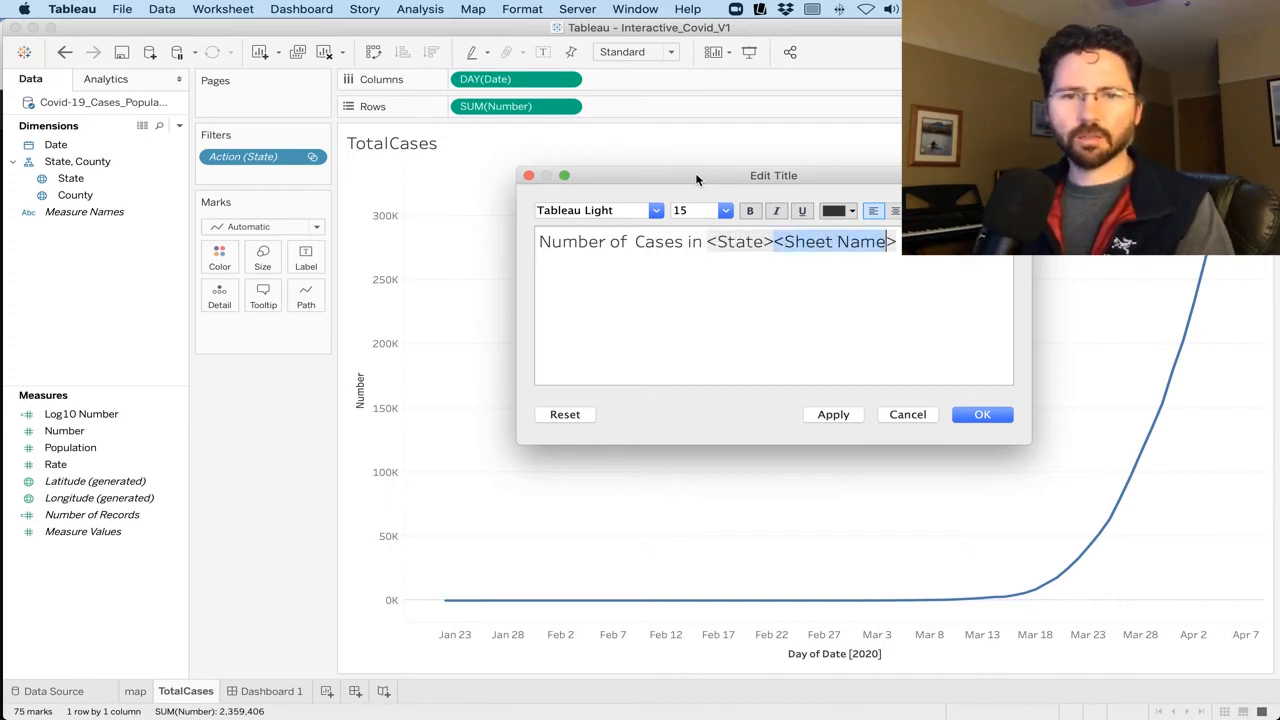
pyautogui.press('BackSpace')
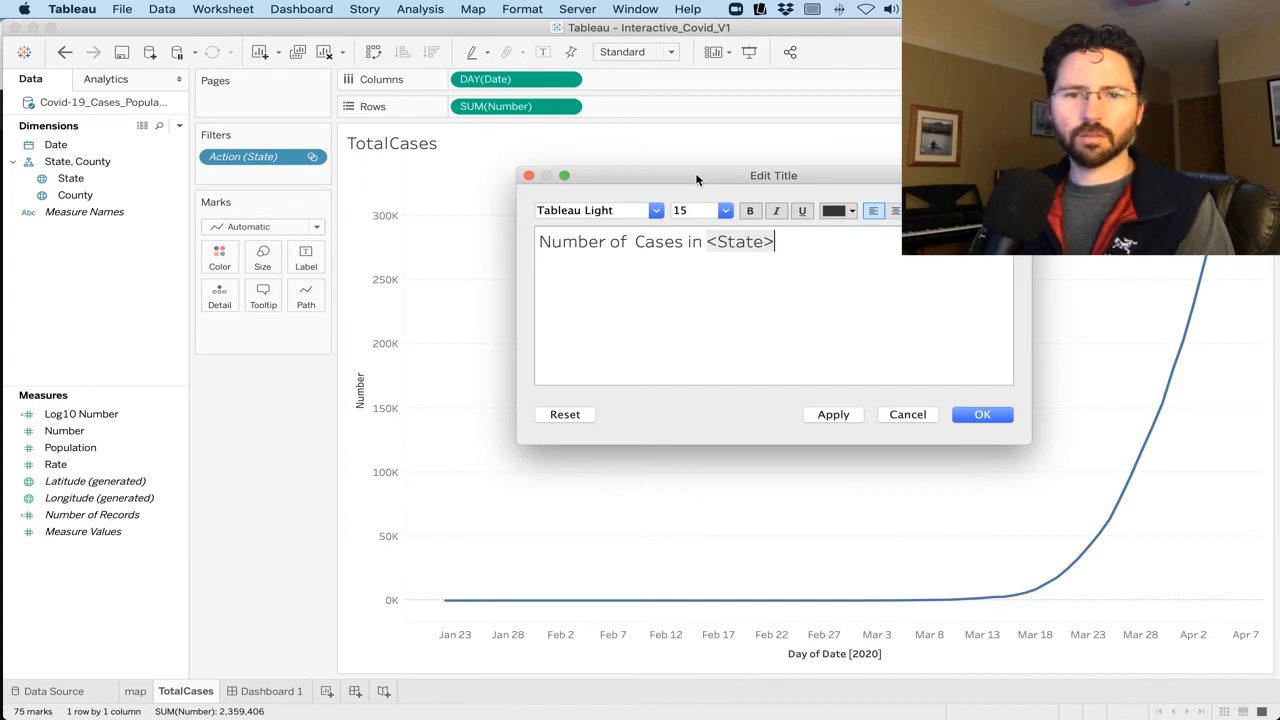
pyautogui.click(989, 422)
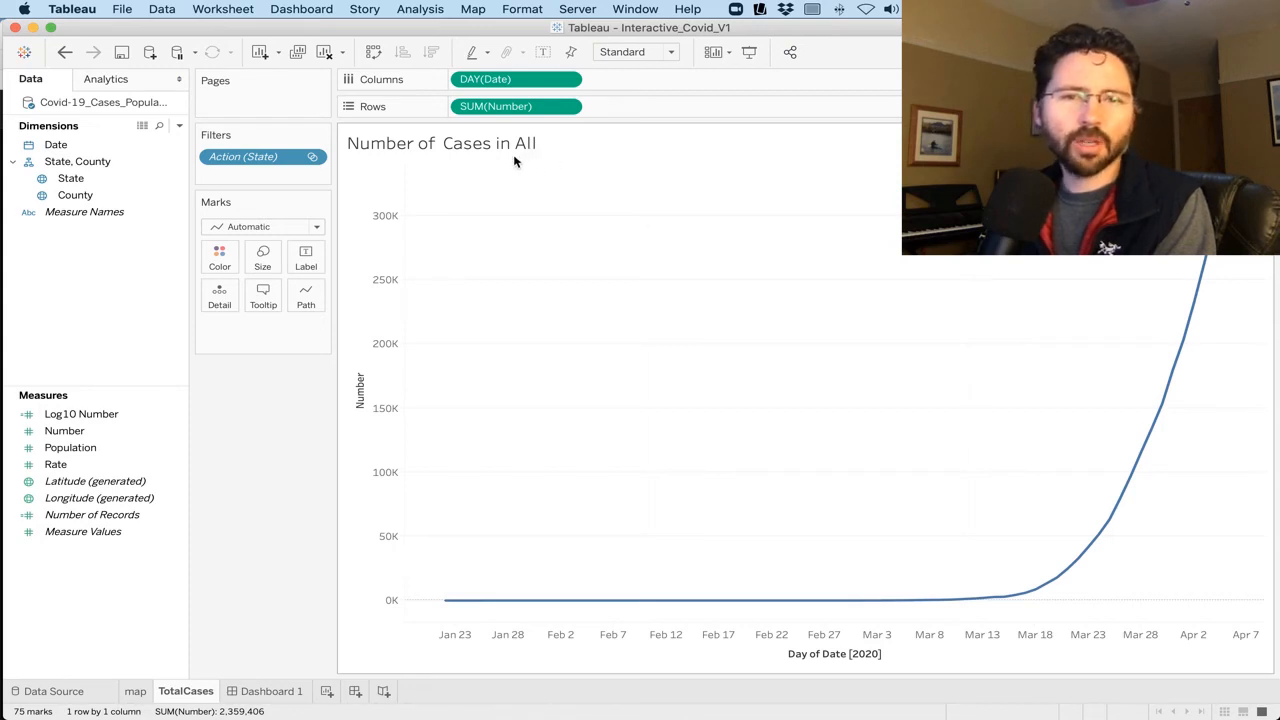
# - On Dashboard 1, test both filter actions by selecting Coconino, Arizona on the map and April 2, 2020 on the case curve
pyautogui.click(268, 691)
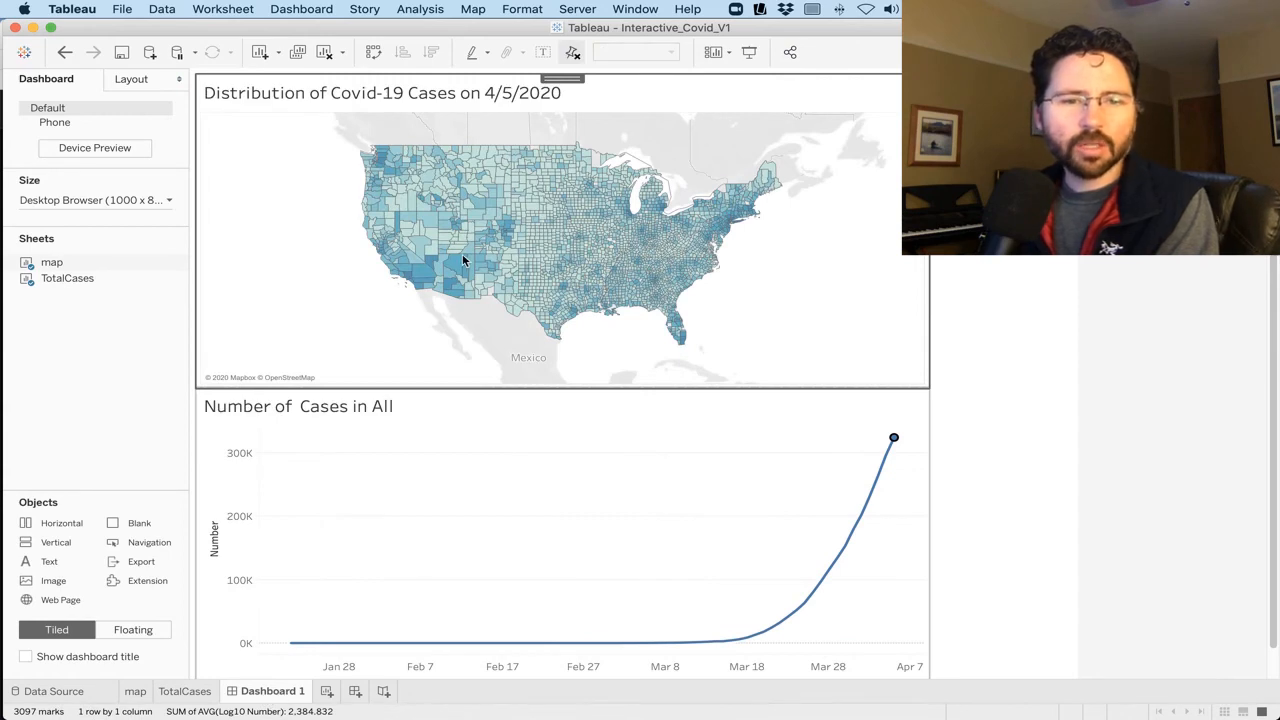
pyautogui.click(455, 263)
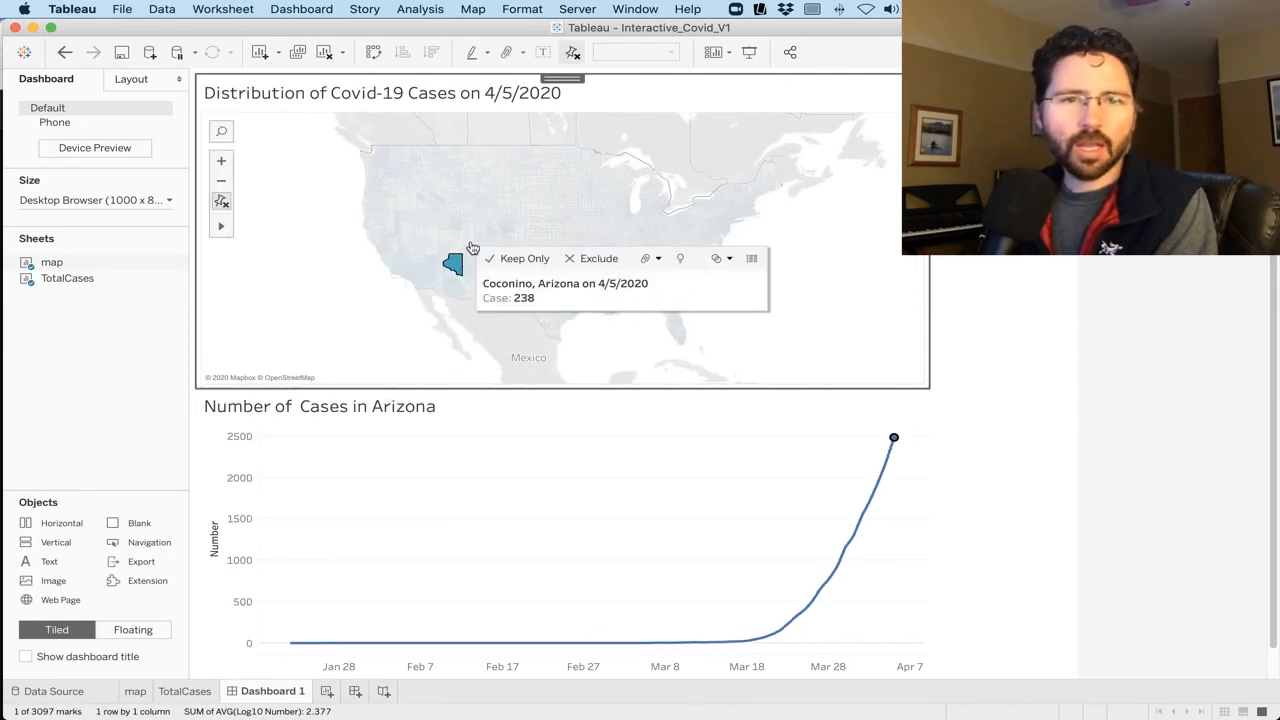
pyautogui.click(424, 250)
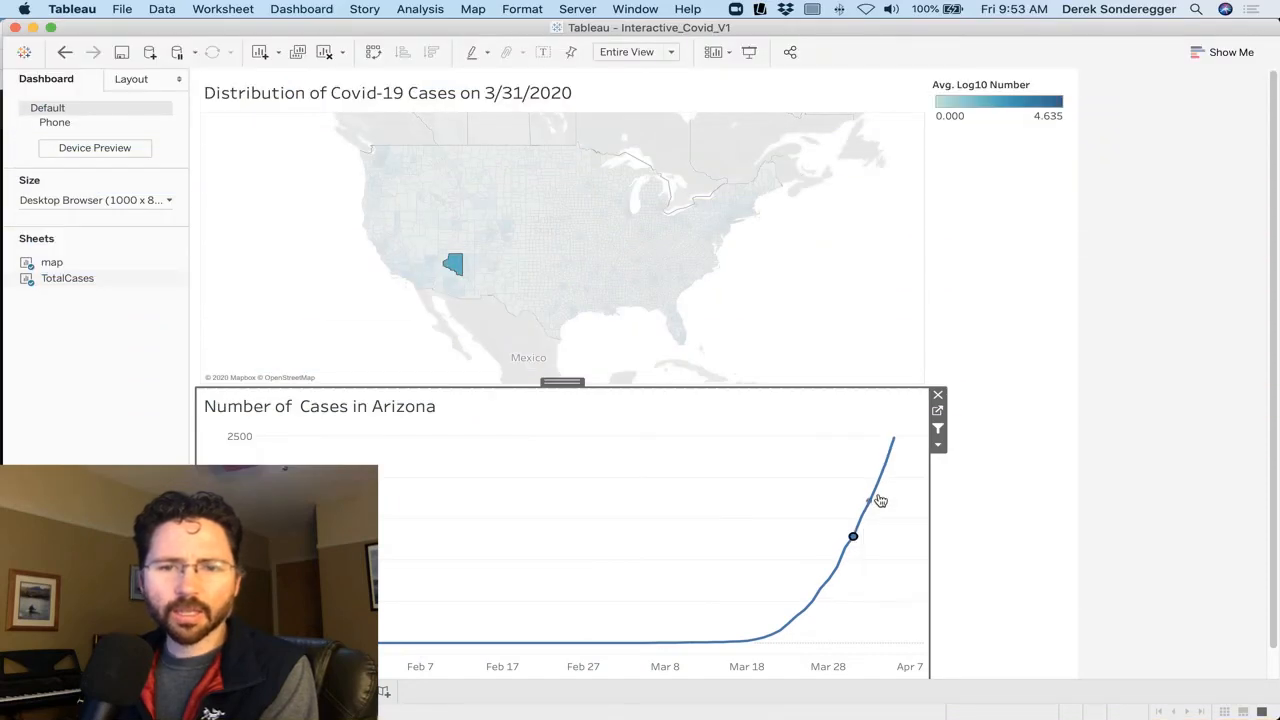
pyautogui.click(869, 502)
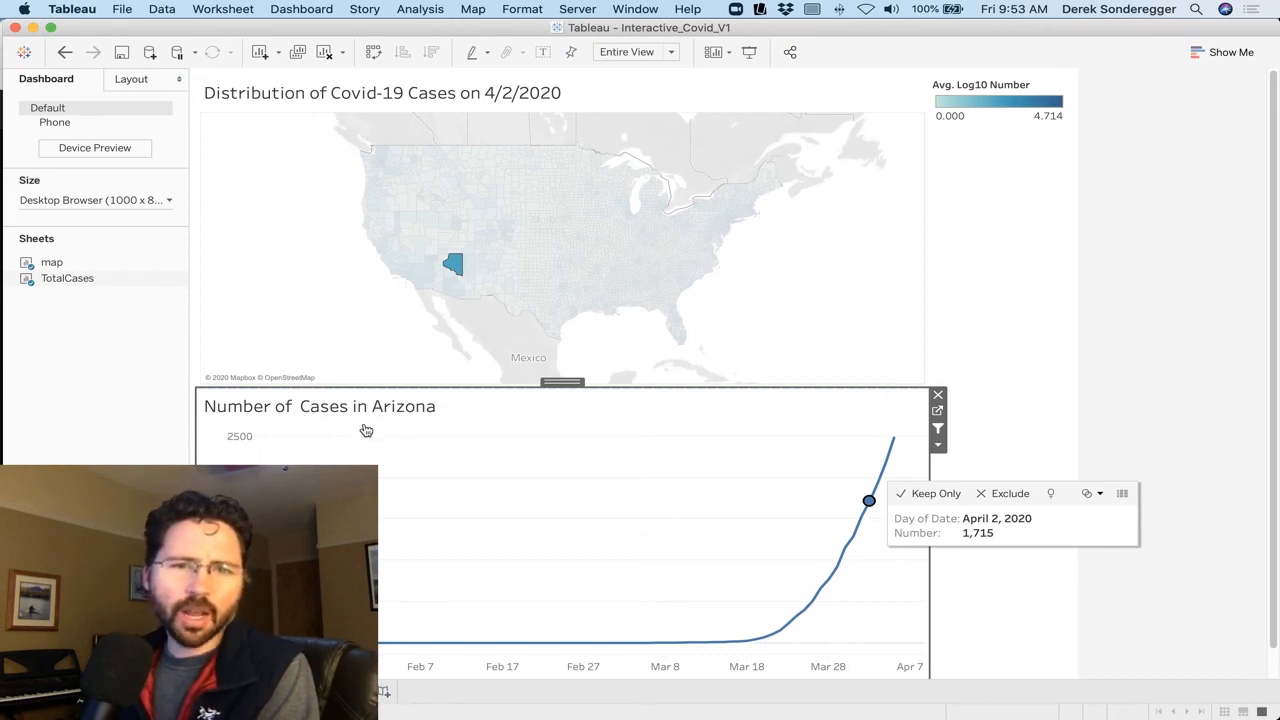
# - Clear the Coconino county selection on the dashboard map and select it again to check how the chart title responds
pyautogui.click(463, 276)
pyautogui.click(463, 275)
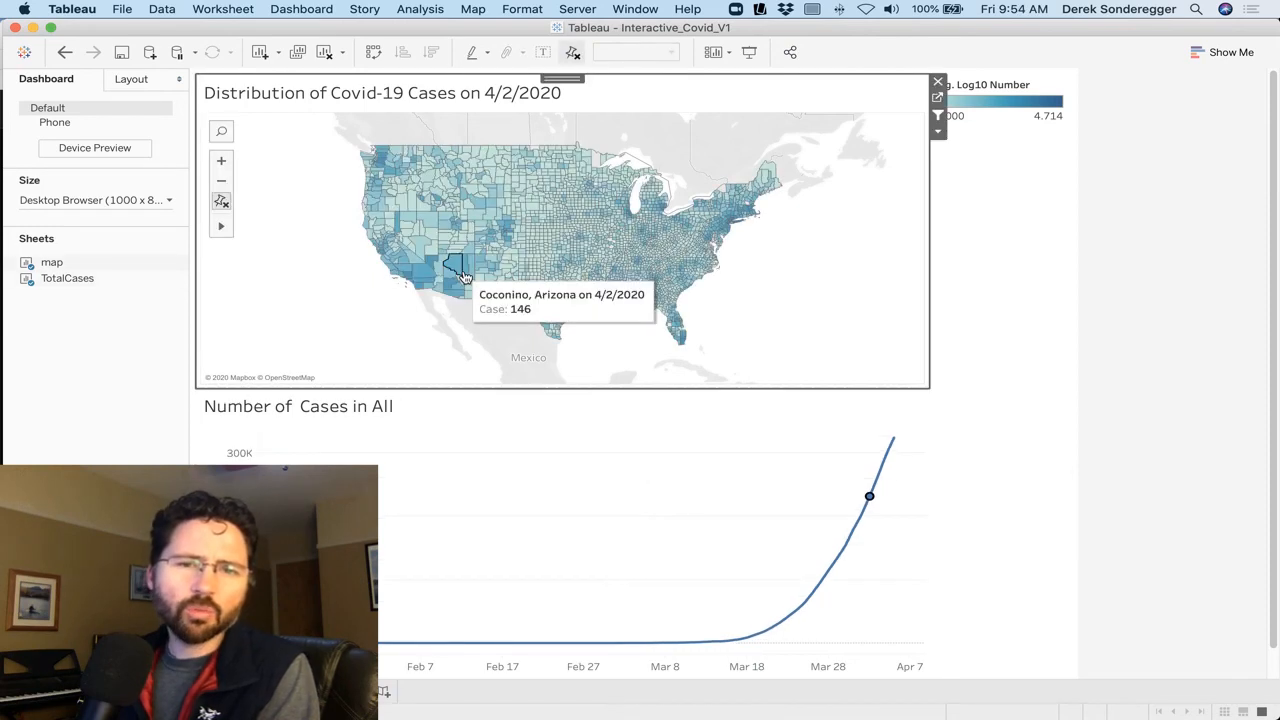
pyautogui.click(462, 270)
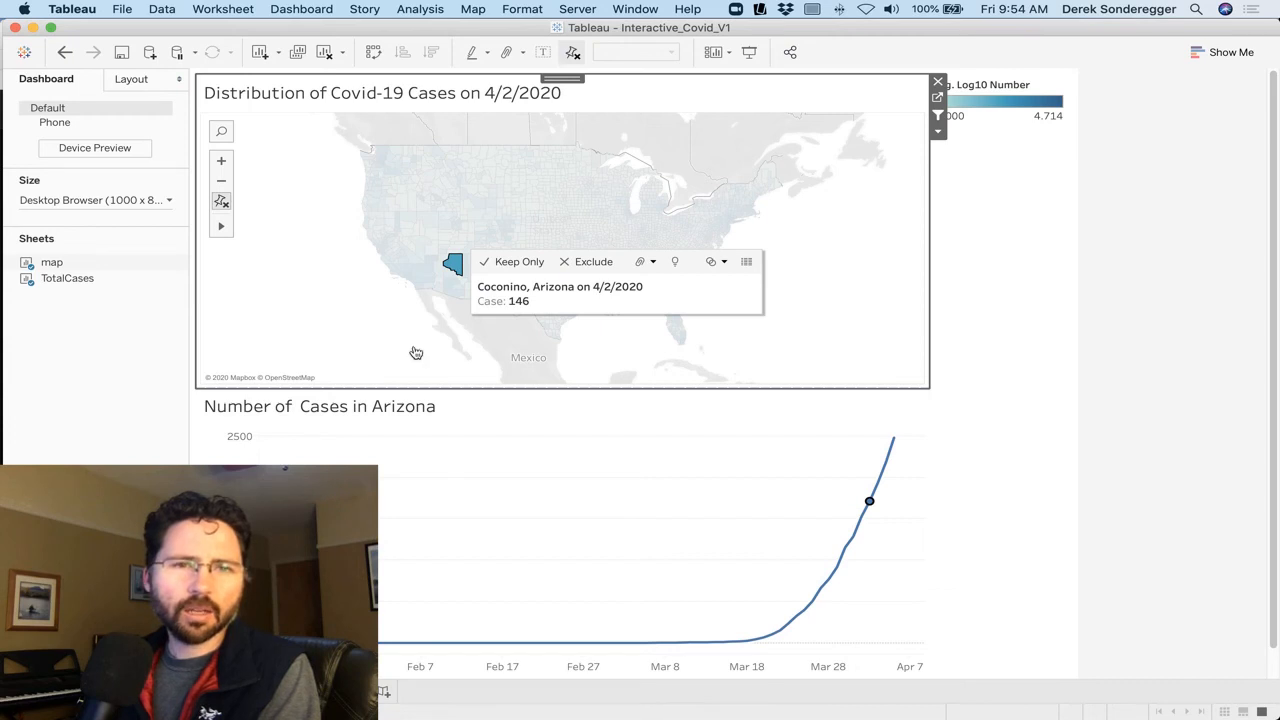
# - Add a highlight action to Dashboard 1 with only the map sheet as its source and target
pyautogui.click(312, 14)
pyautogui.click(305, 11)
pyautogui.click(290, 8)
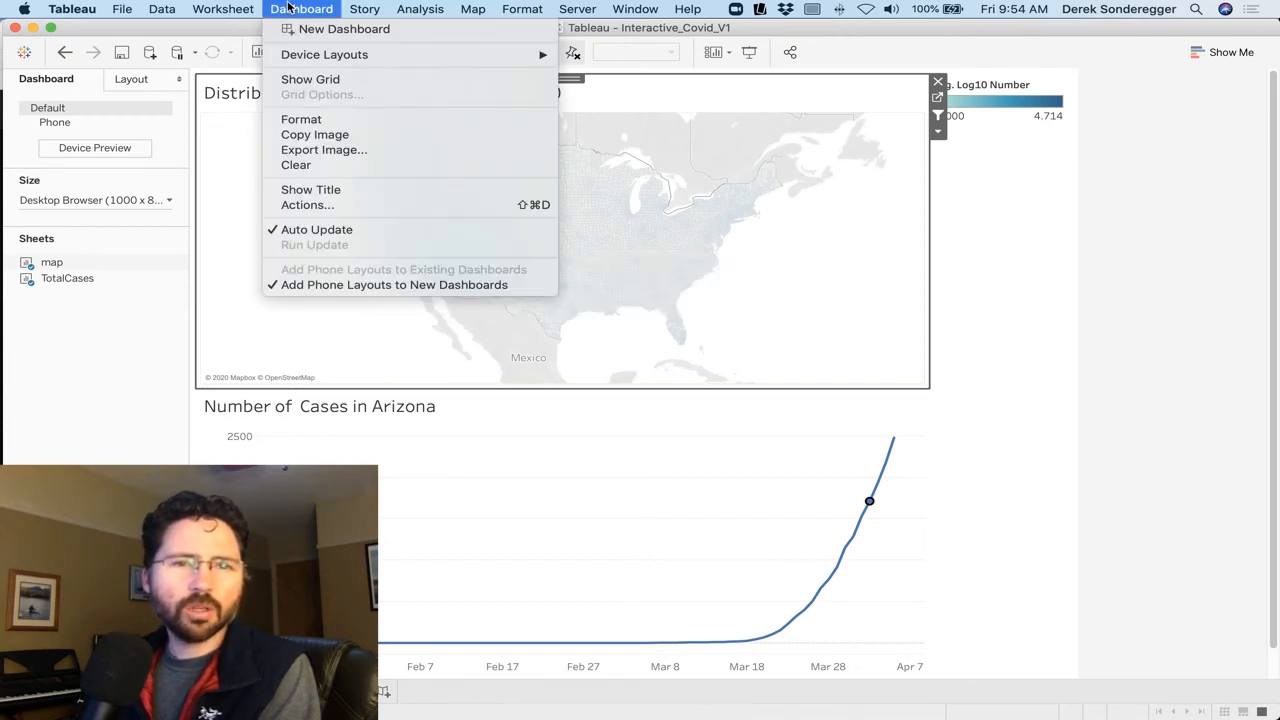
pyautogui.click(321, 209)
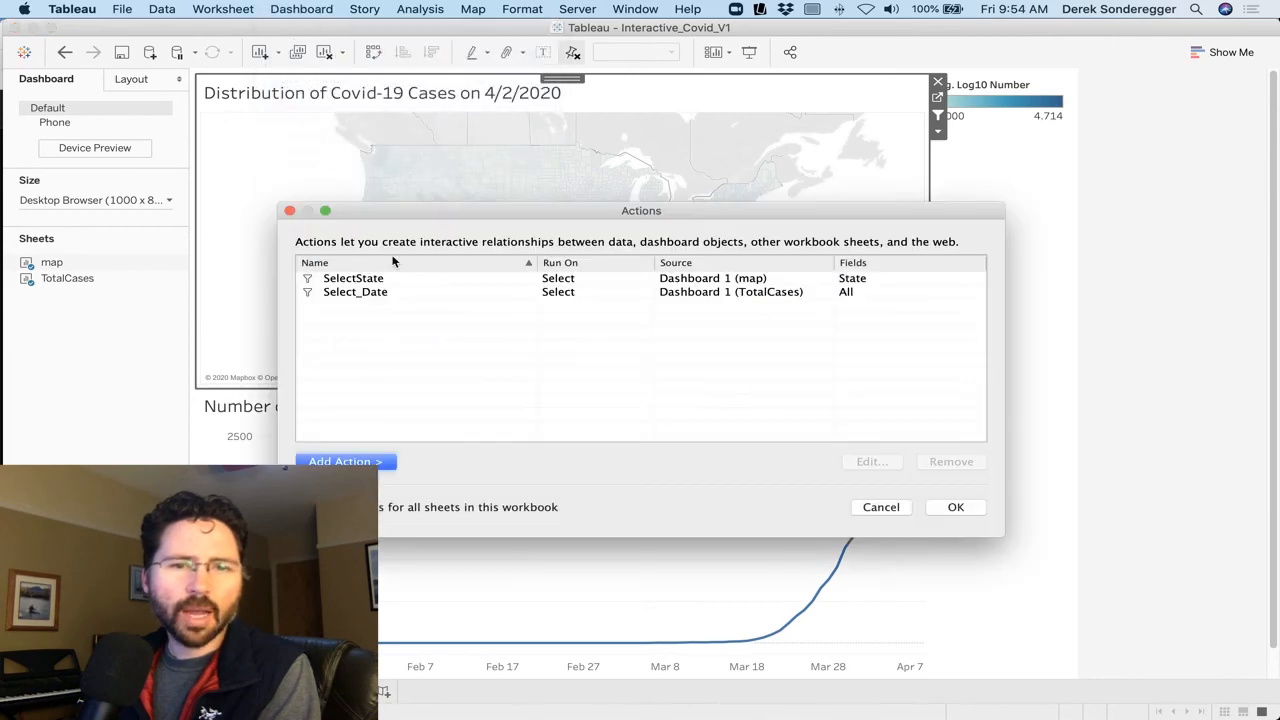
pyautogui.click(345, 461)
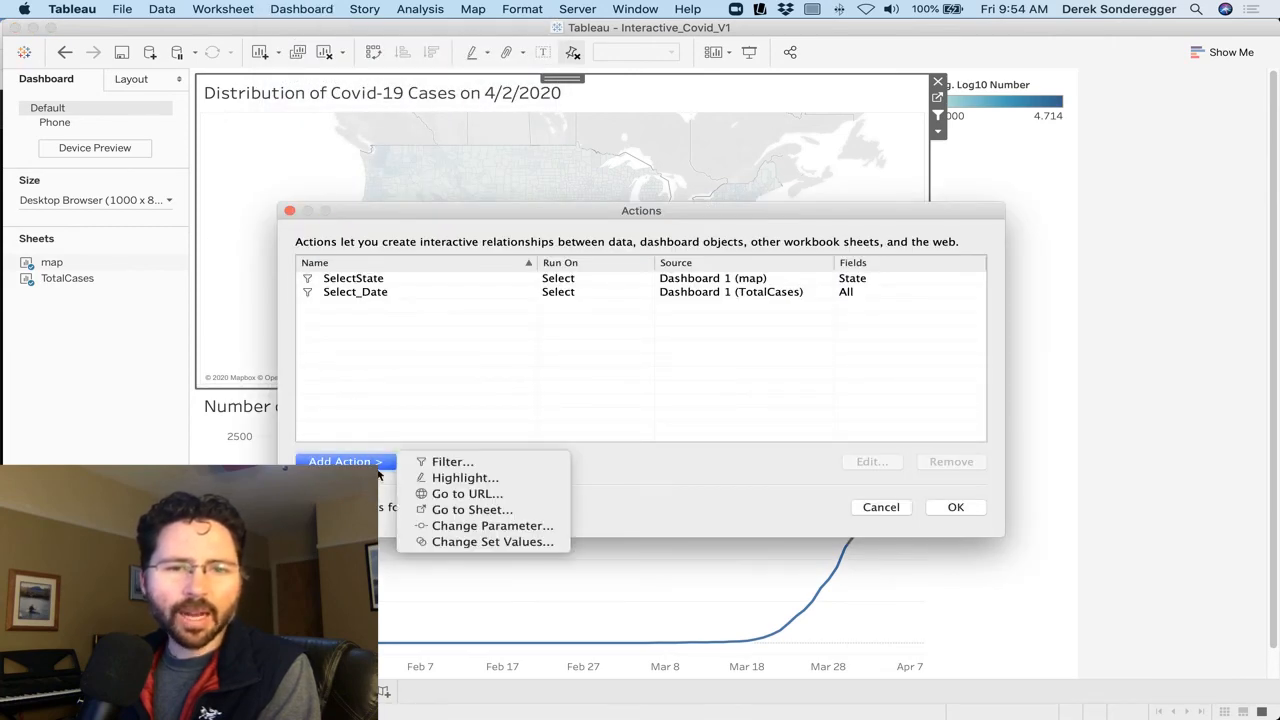
pyautogui.click(462, 478)
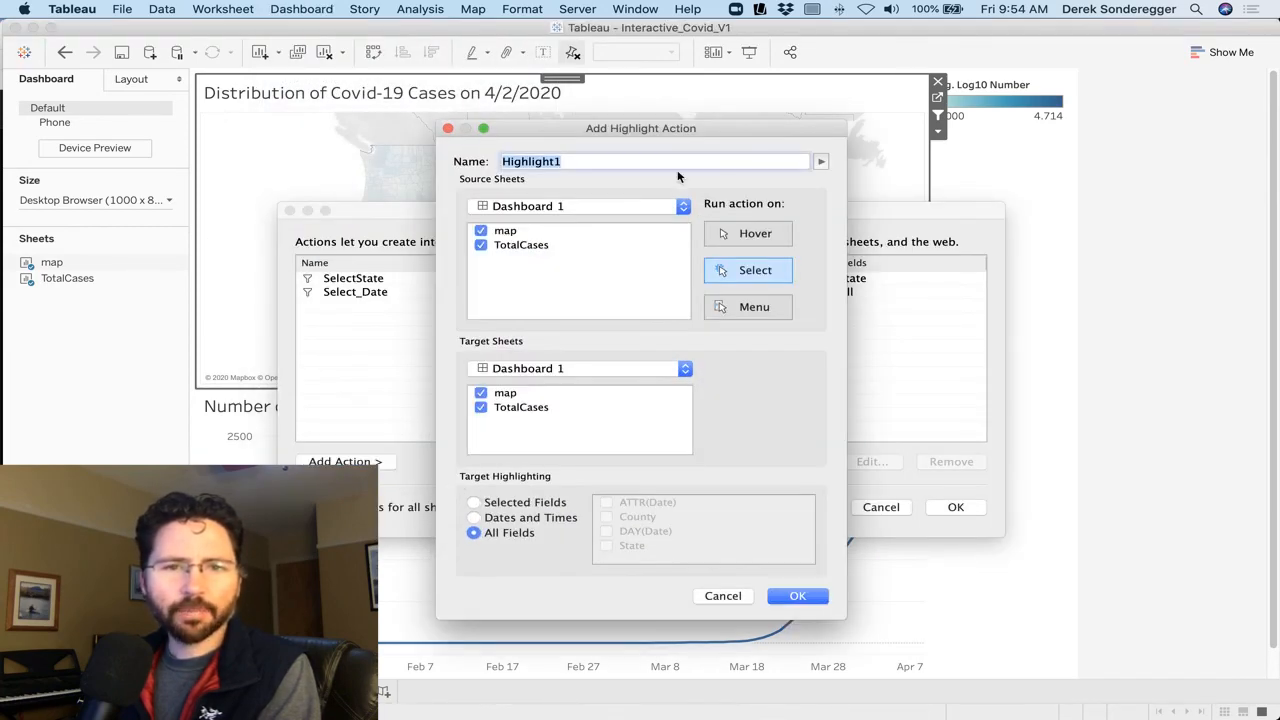
pyautogui.moveTo(541, 124); pyautogui.dragTo(702, 23)
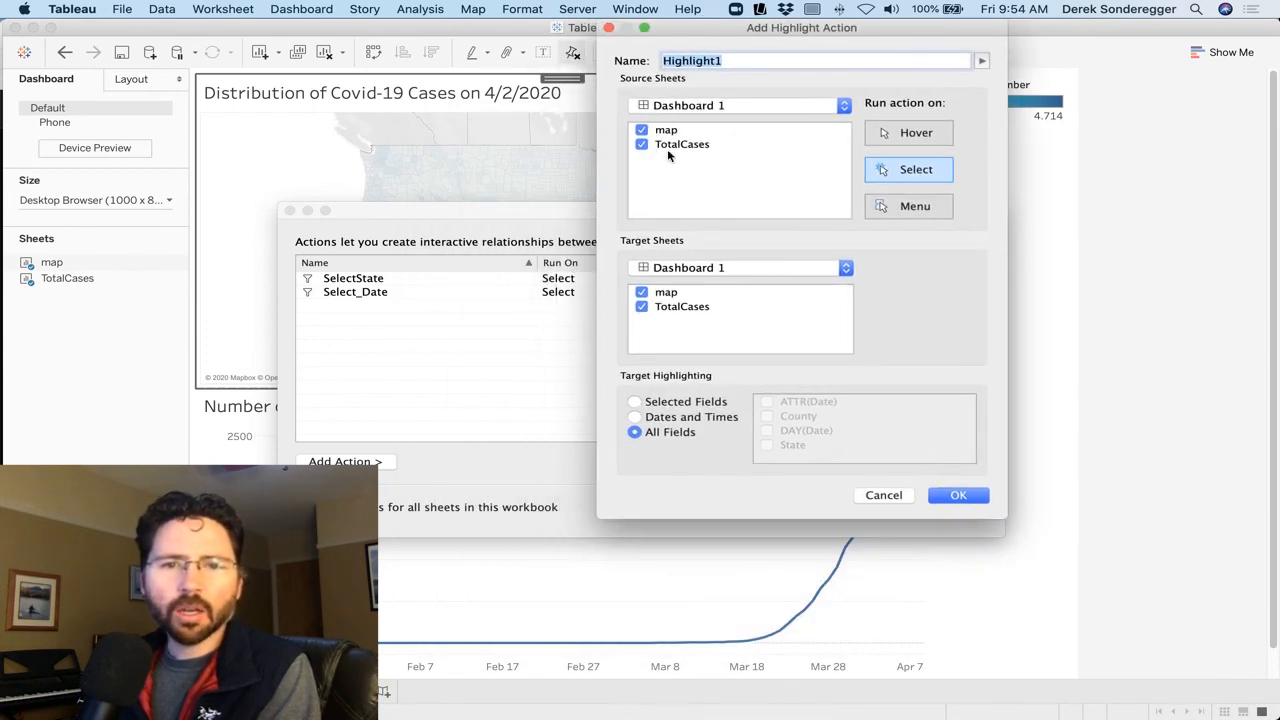
pyautogui.click(641, 144)
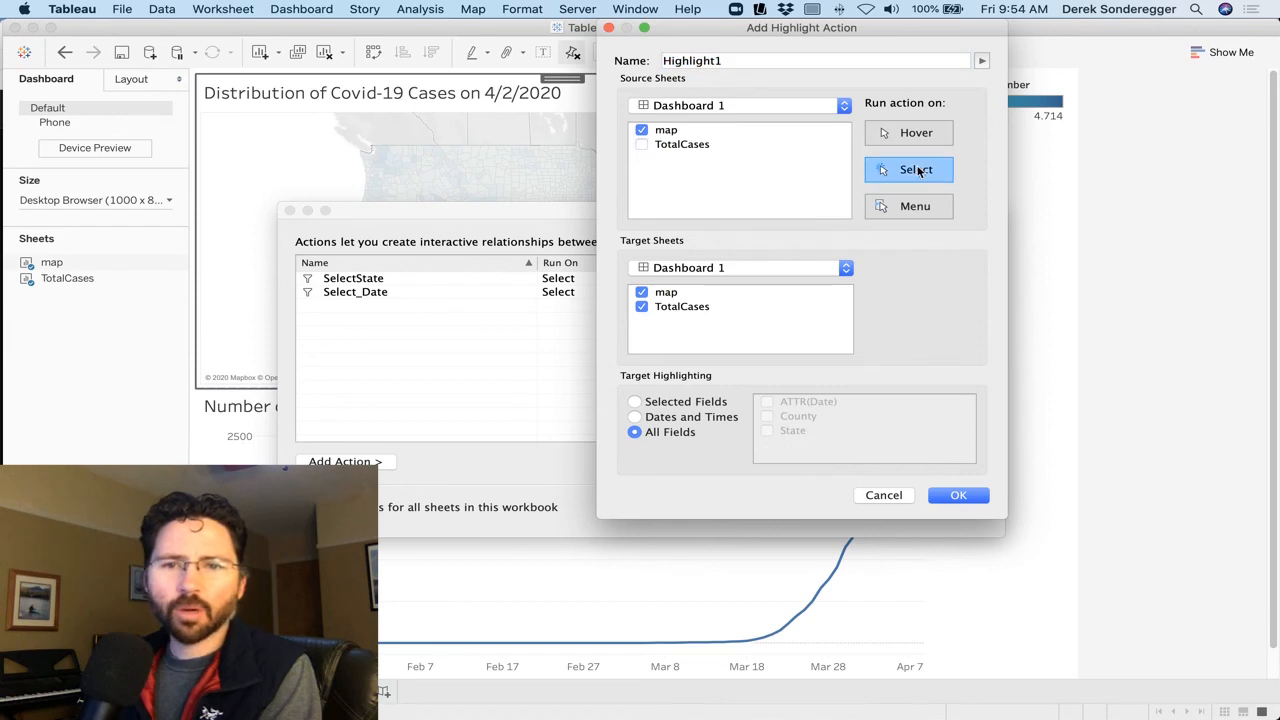
pyautogui.click(642, 307)
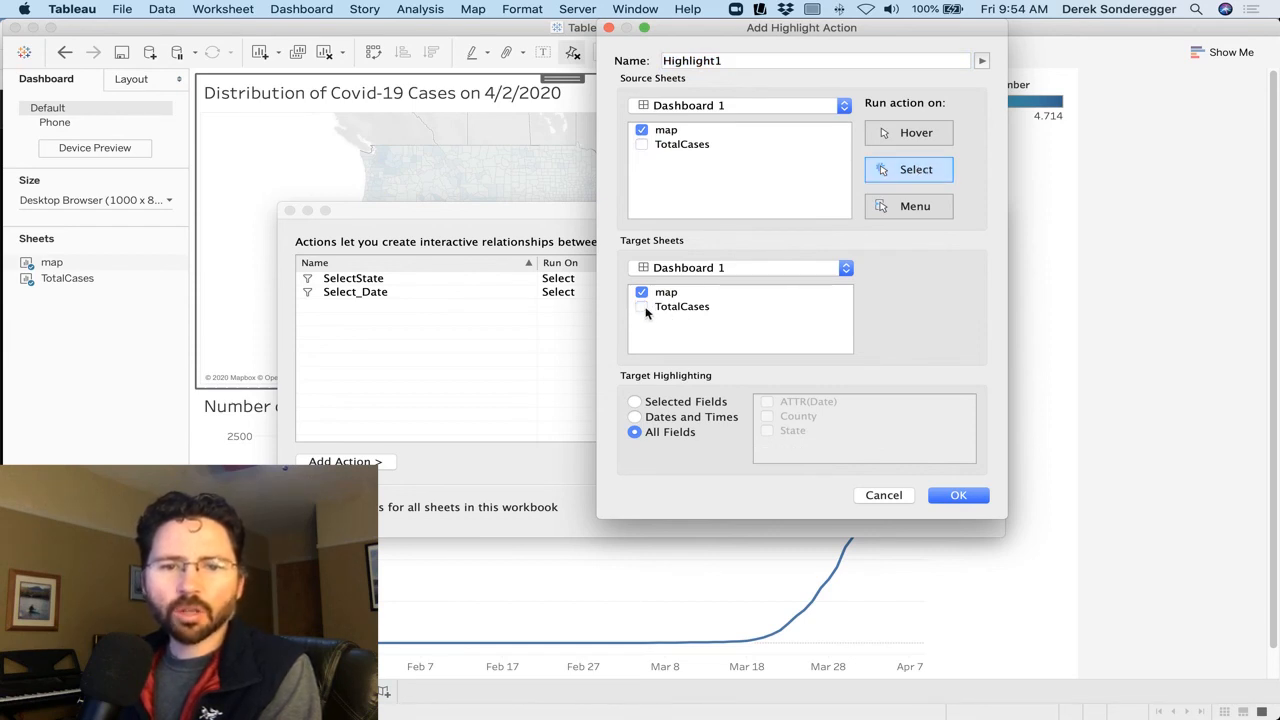
# - Limit the action's target highlighting to the State field, name it "Highlight Entire State" and apply the dashboard actions
pyautogui.click(636, 402)
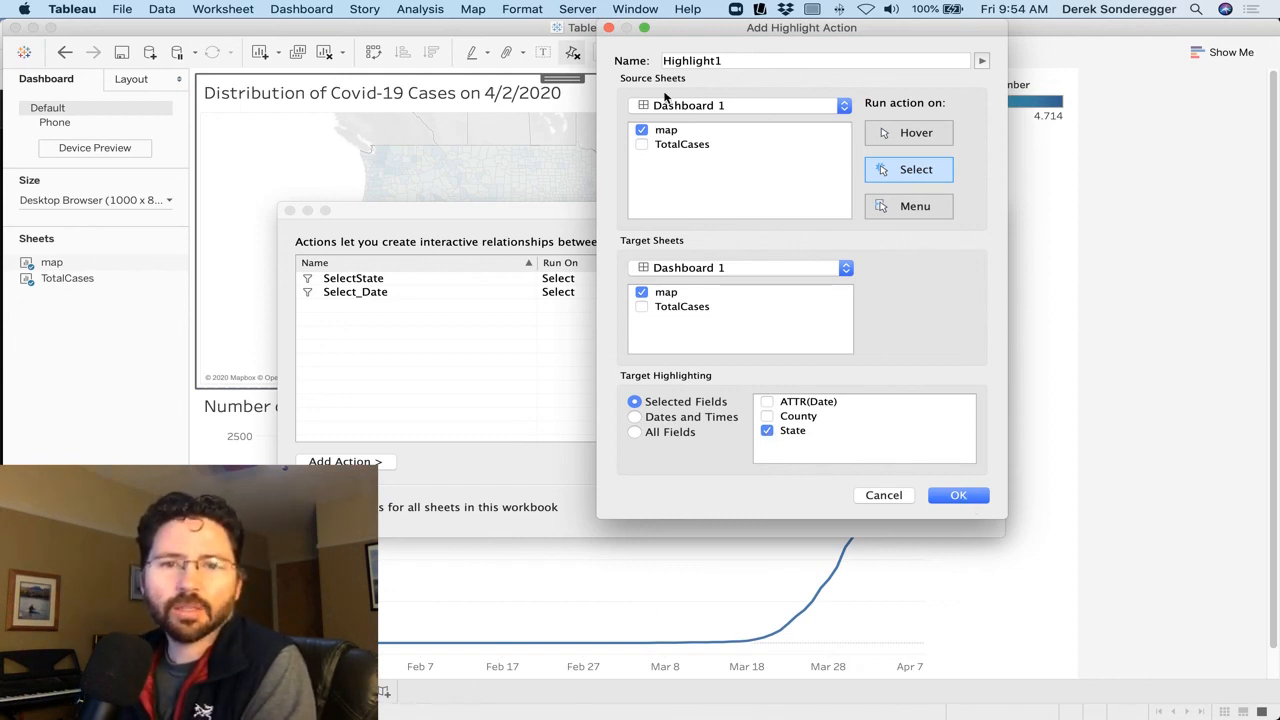
pyautogui.doubleClick(744, 60)
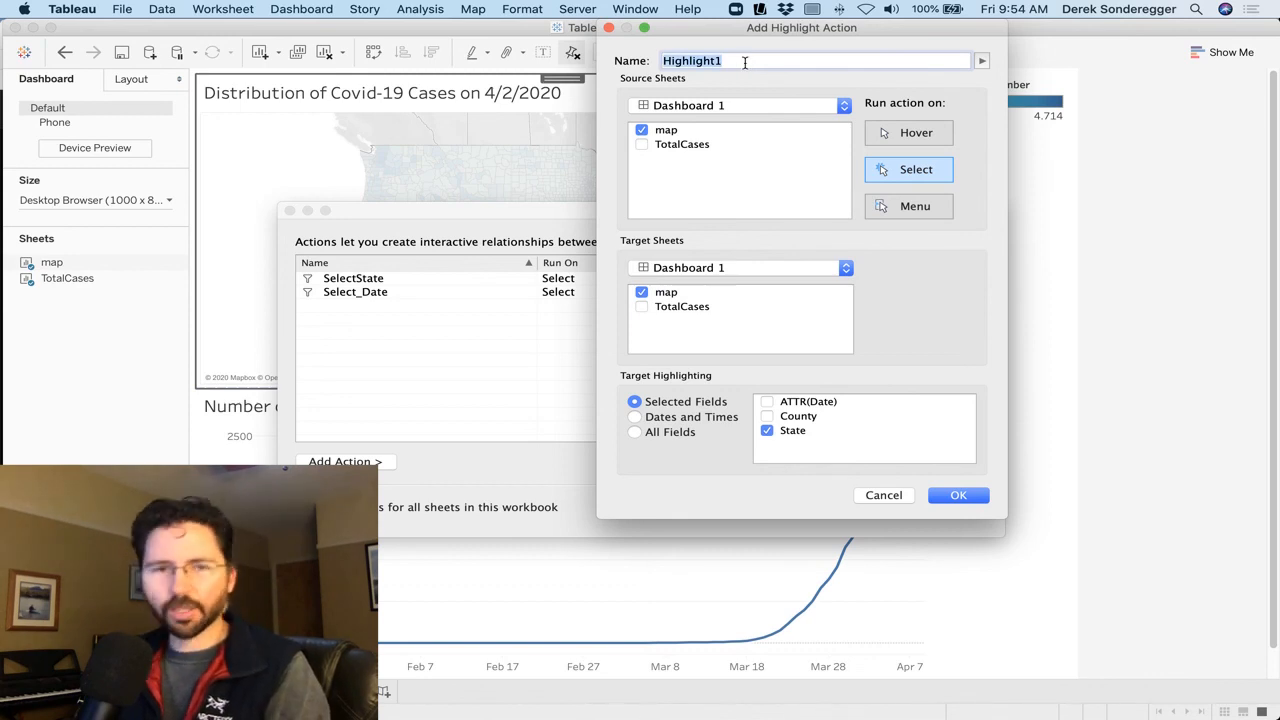
pyautogui.write('Hig')
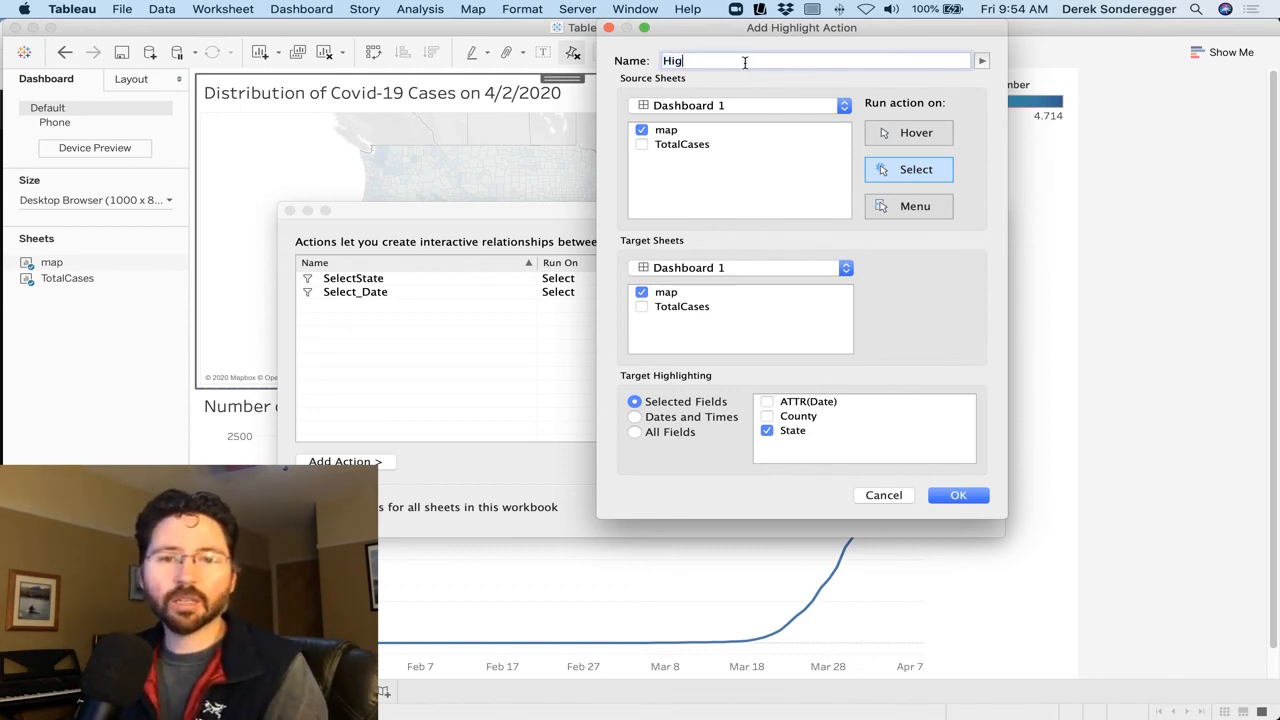
pyautogui.write('hlight Entire State')
pyautogui.click(961, 494)
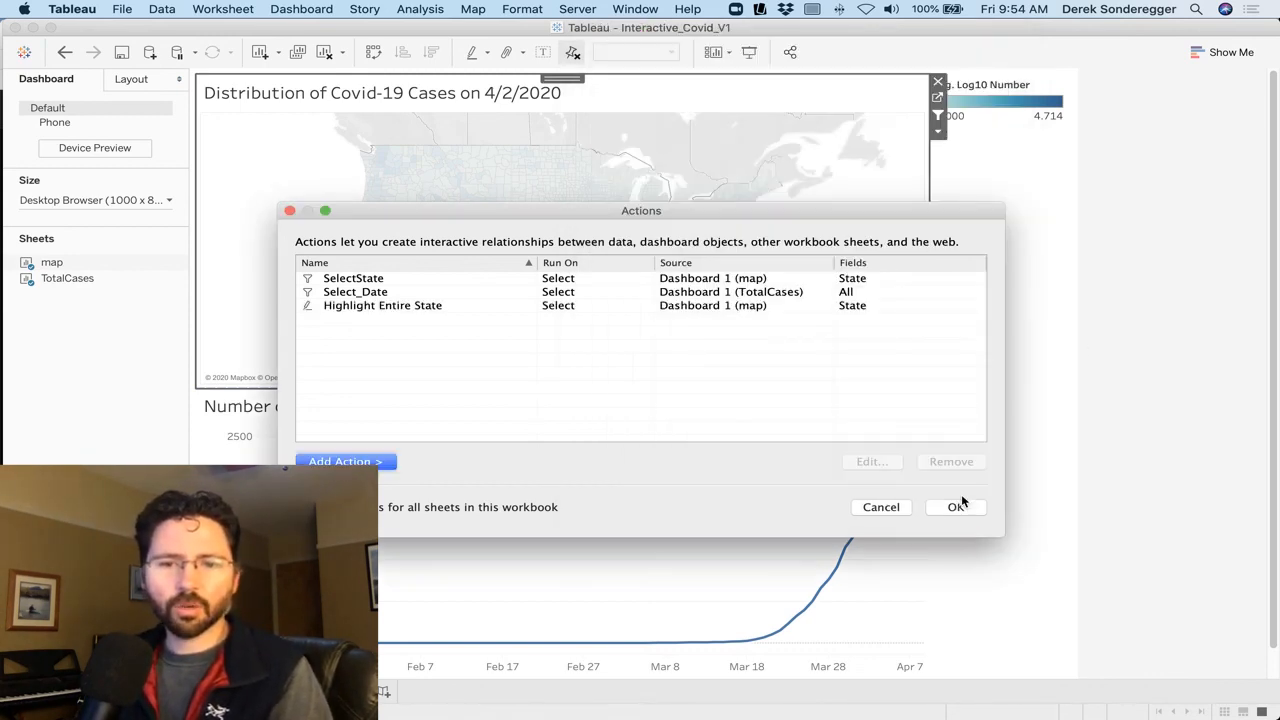
pyautogui.click(961, 500)
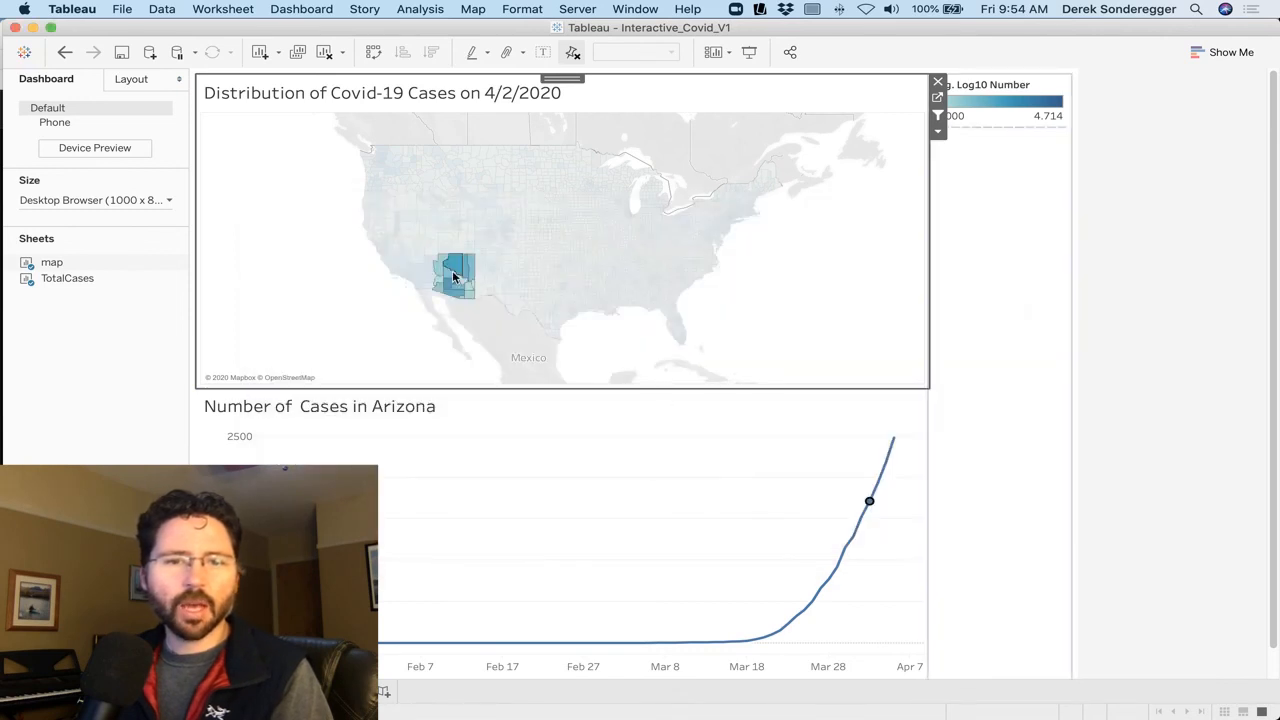
# - Test the state highlighting by selecting Tooele, Utah and Wheatland, Montana on the dashboard map
pyautogui.click(444, 225)
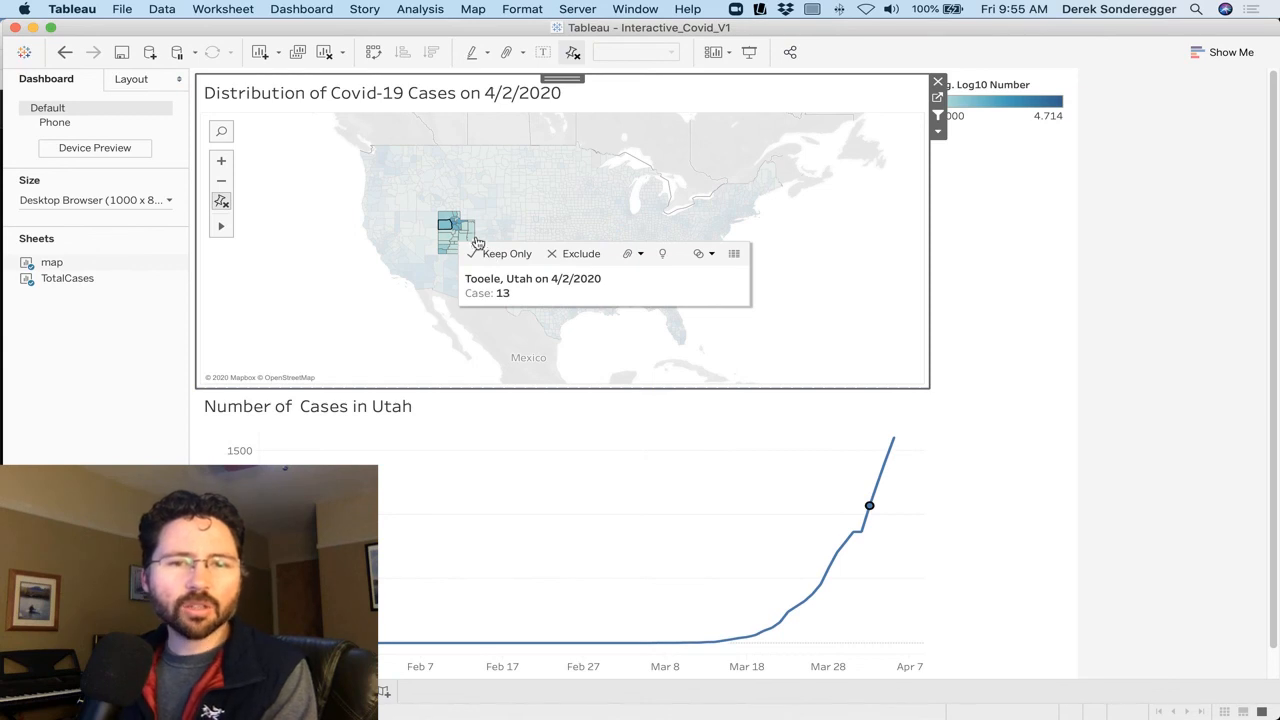
pyautogui.click(472, 177)
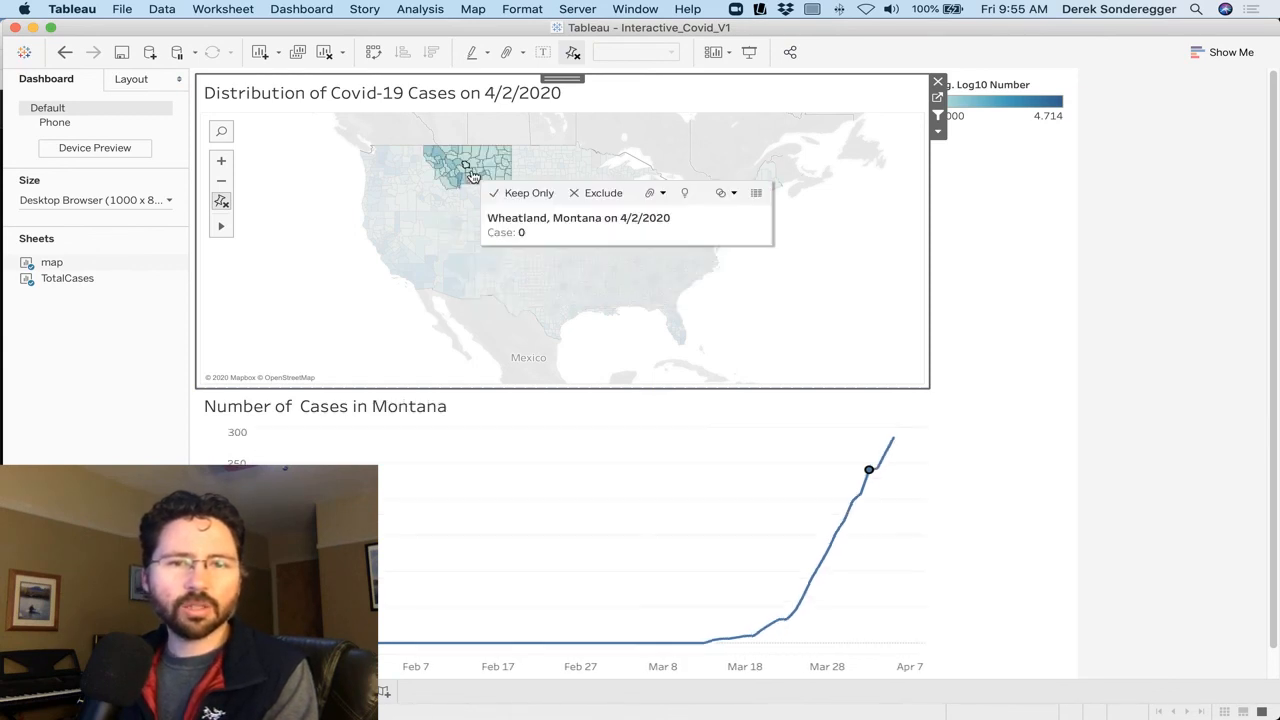